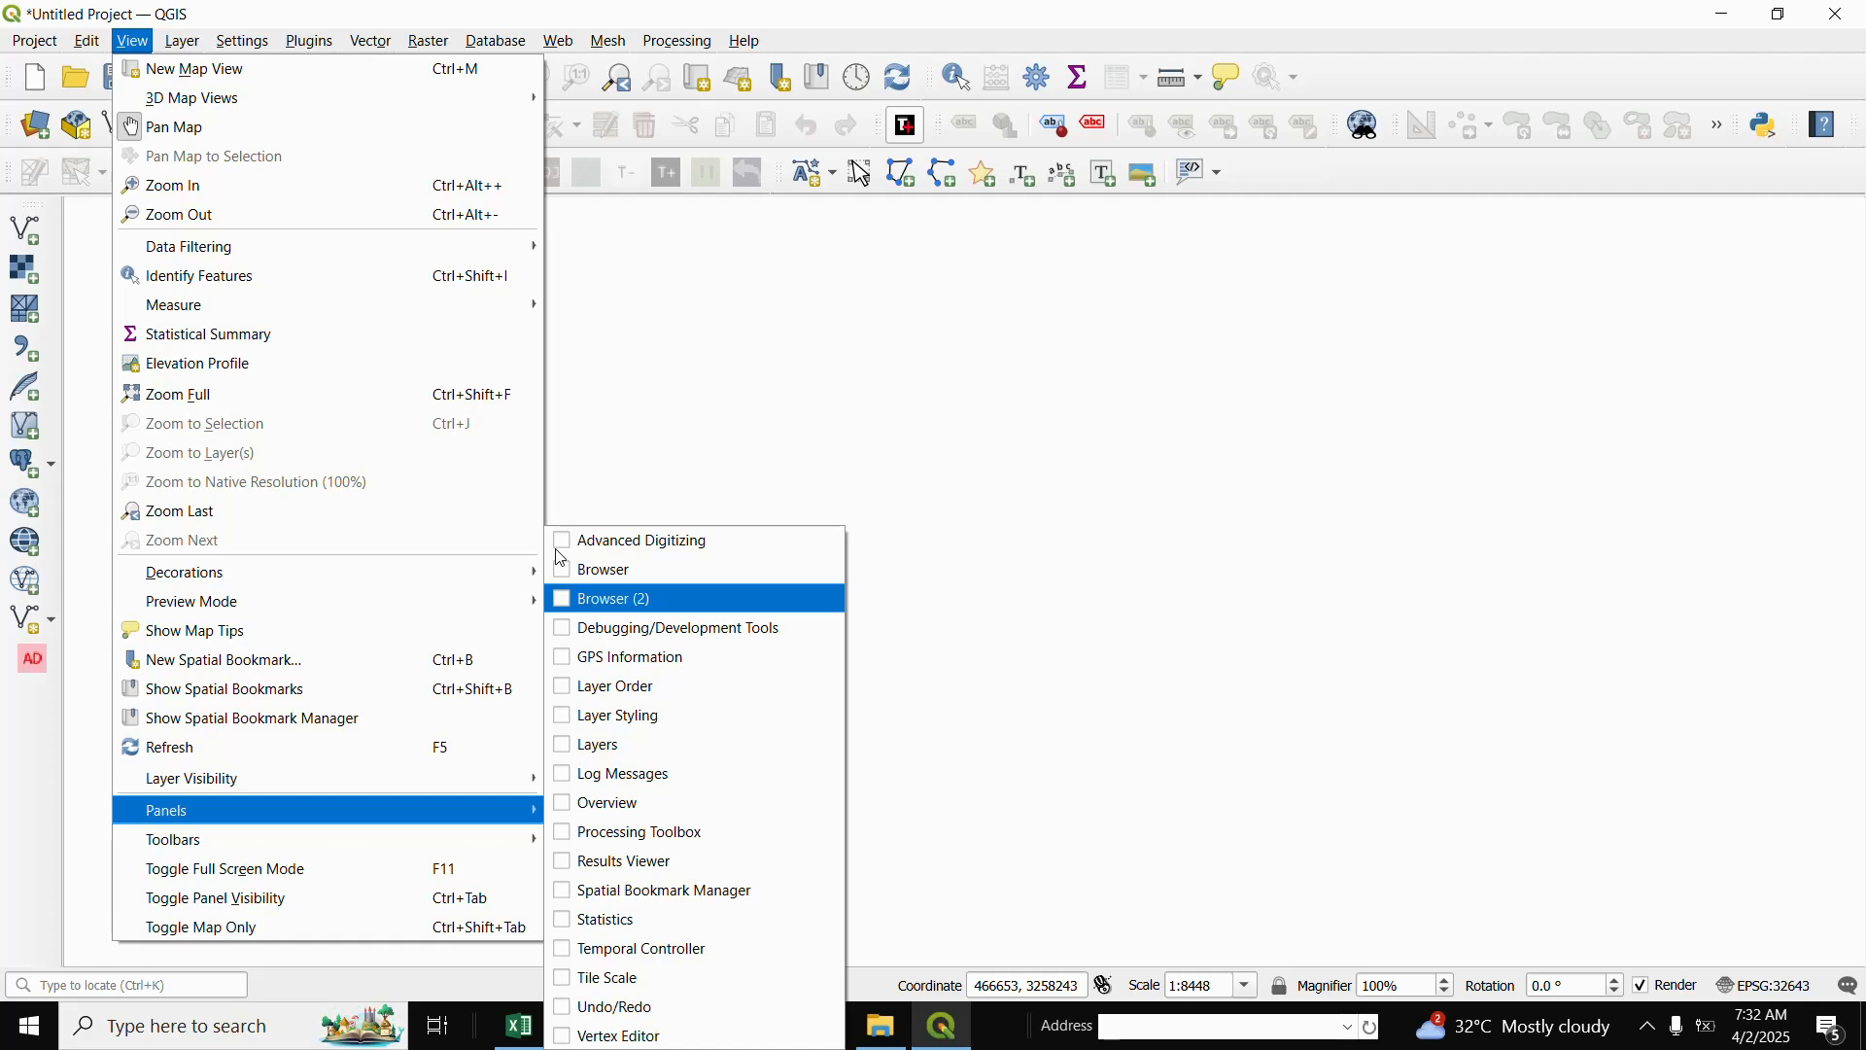
Show the Browser and Layers panels in the workspace
{"action": "left_click", "coordinate": [574, 570]}
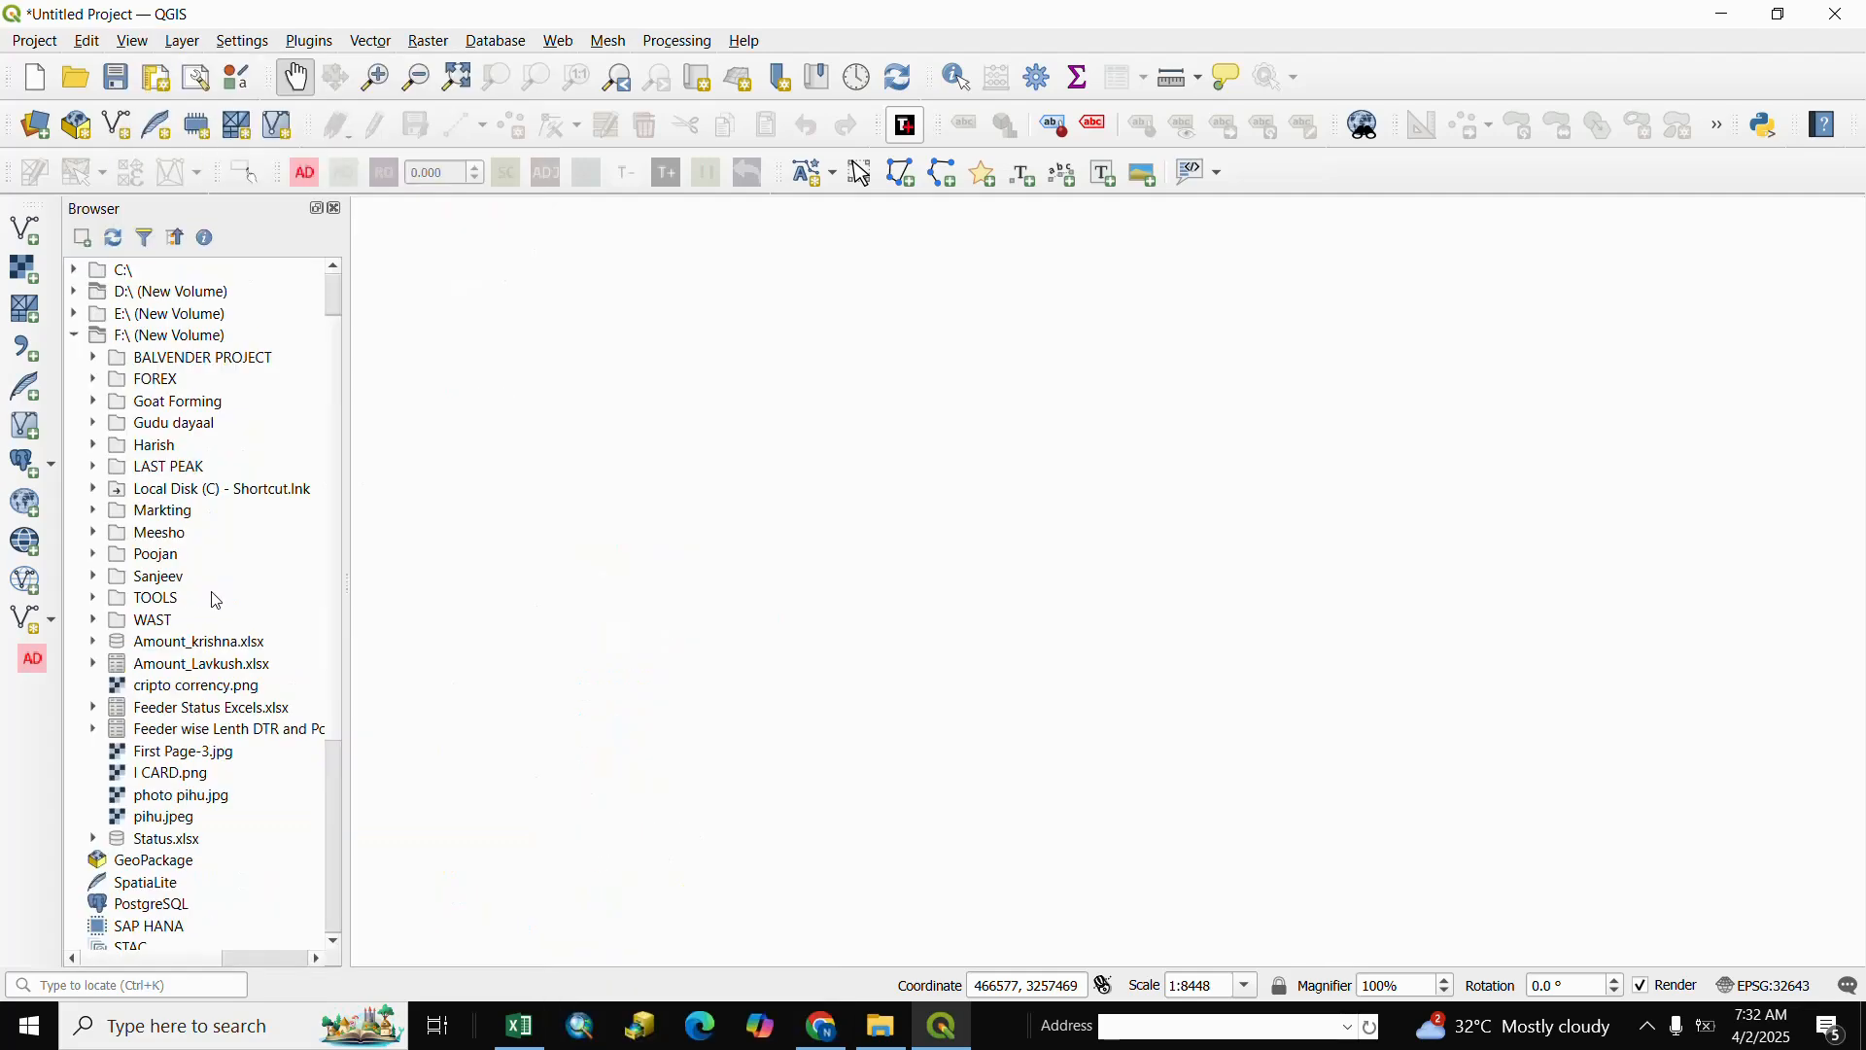
{"action": "left_click", "coordinate": [136, 46]}
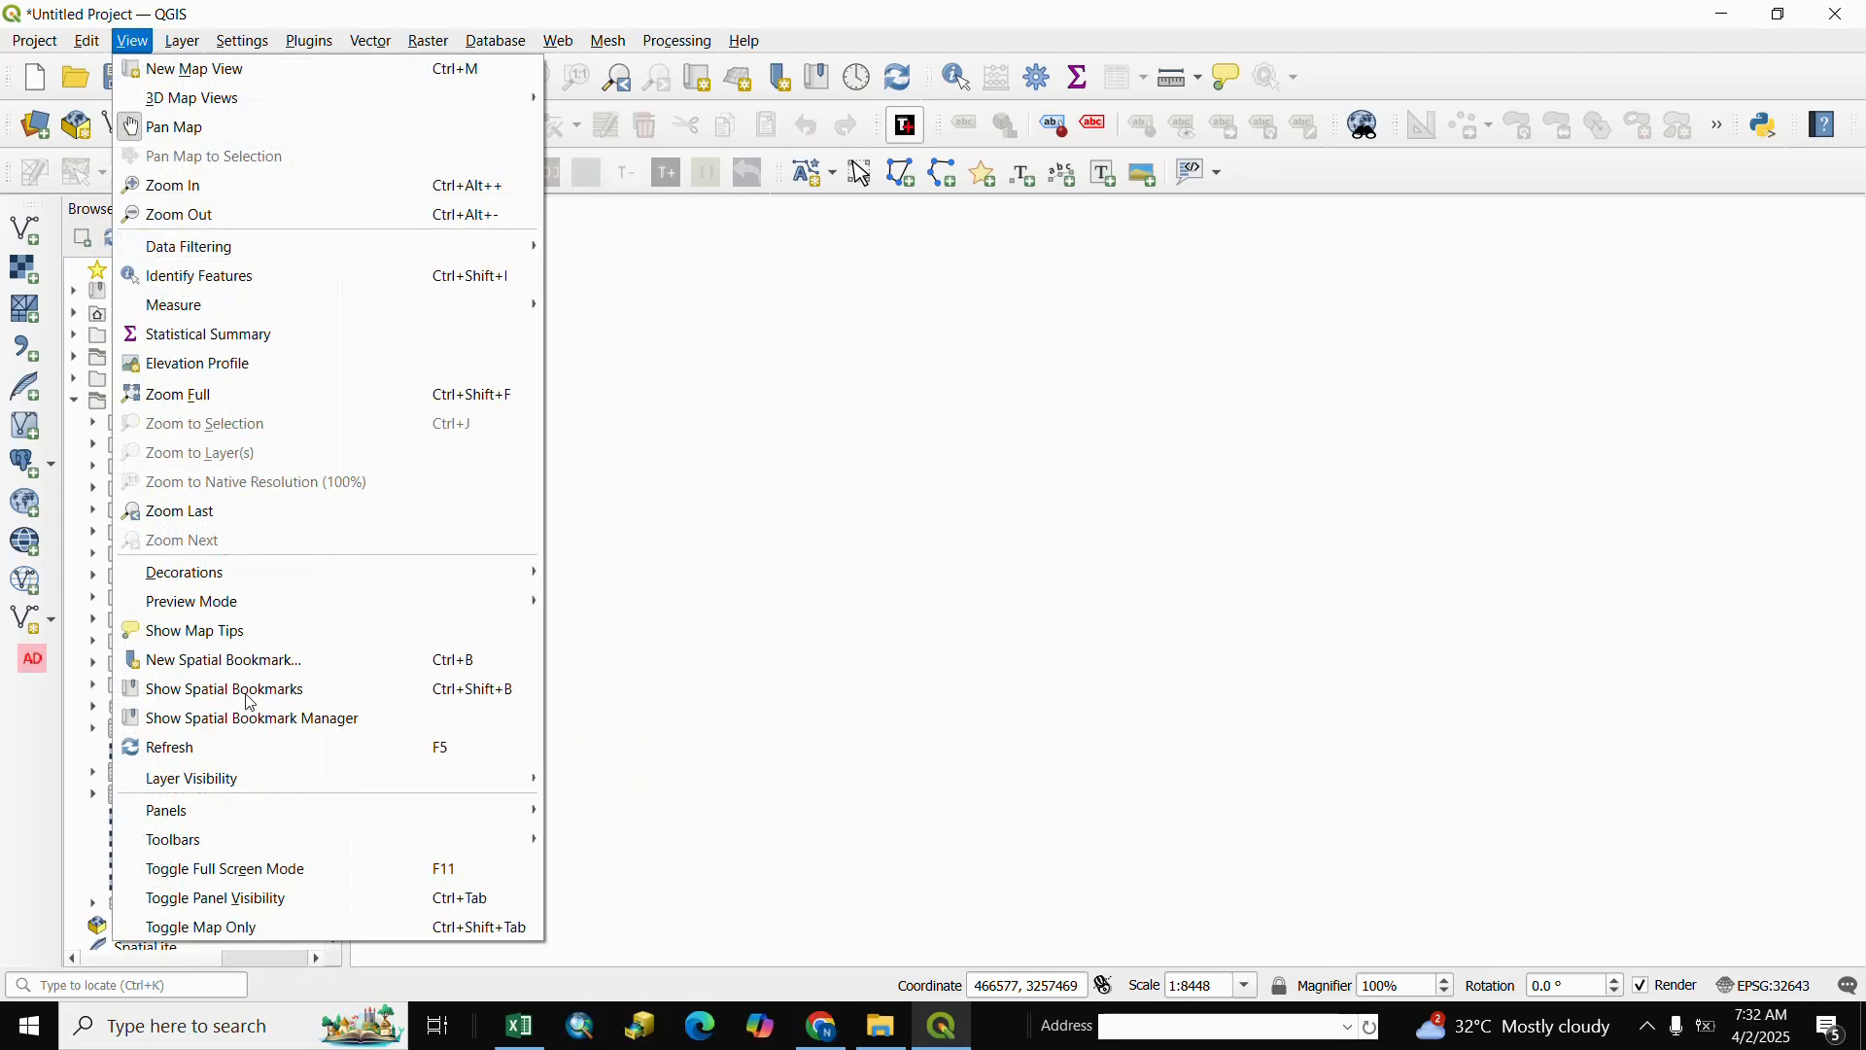
{"action": "mouse_move", "coordinate": [301, 807]}
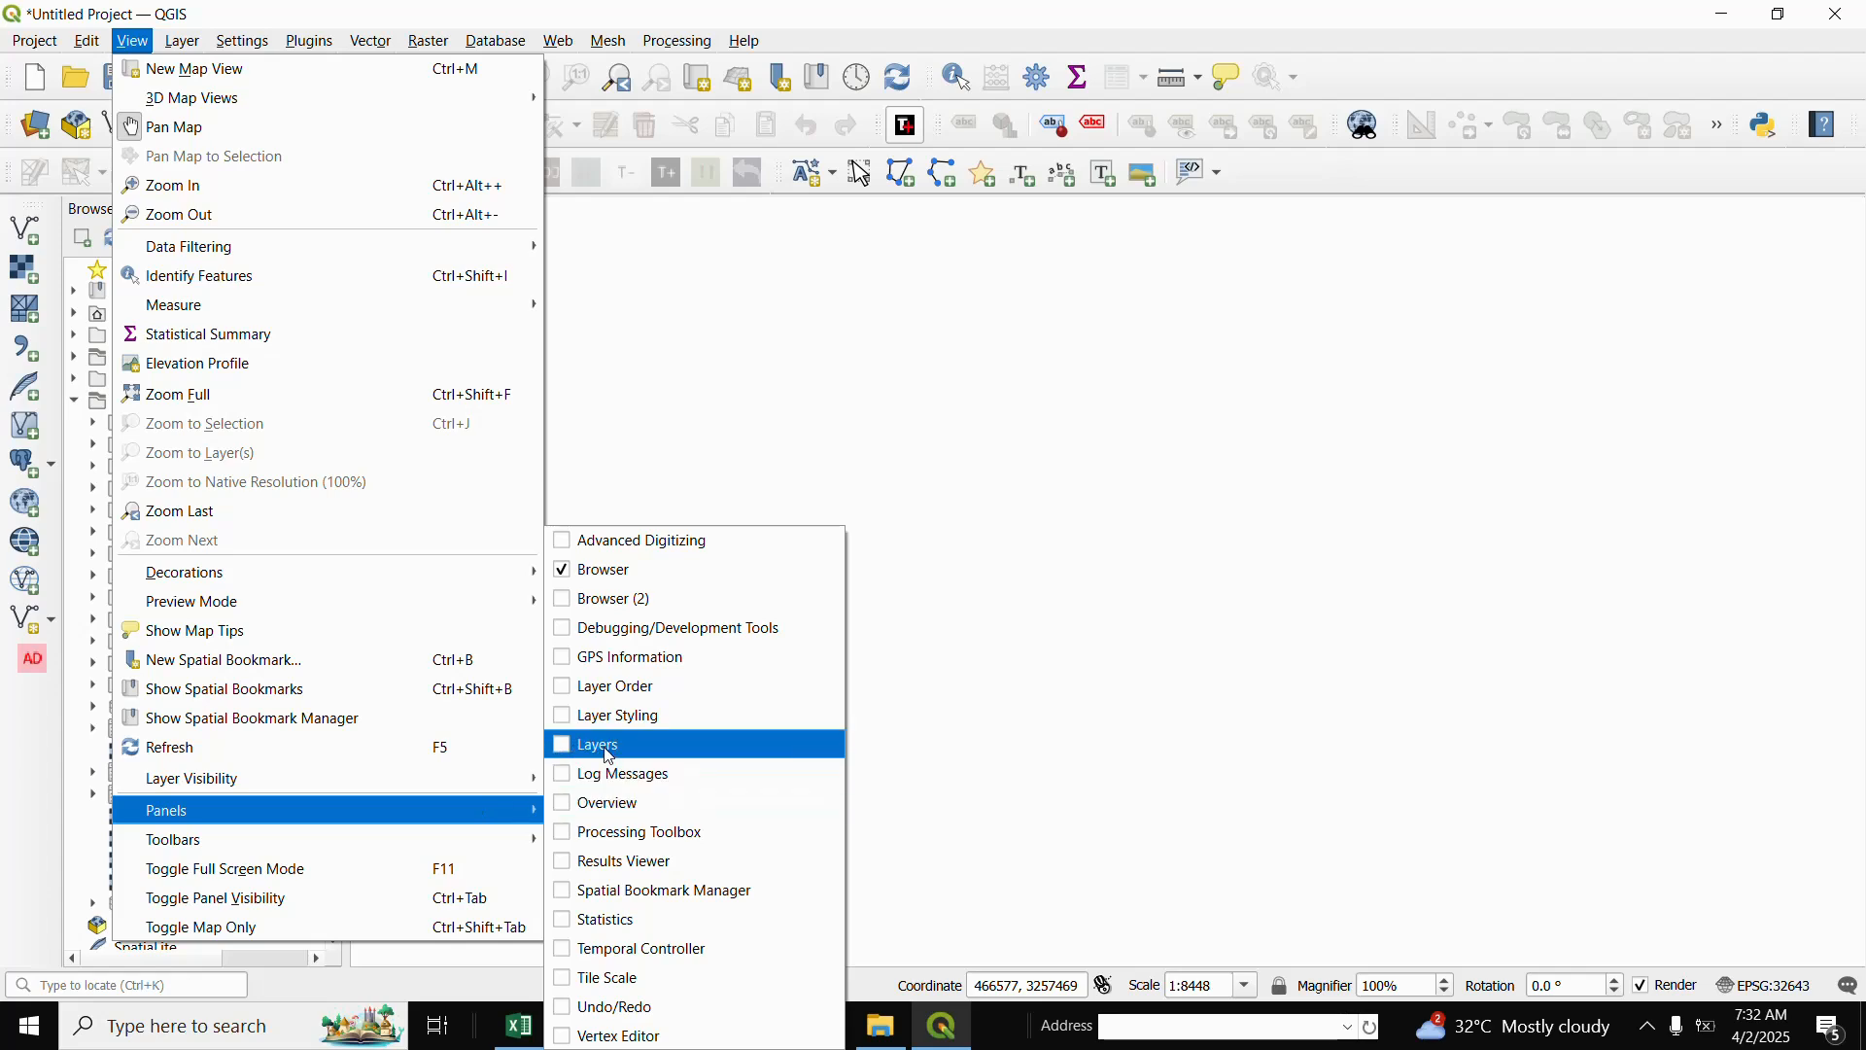
{"action": "left_click", "coordinate": [574, 757]}
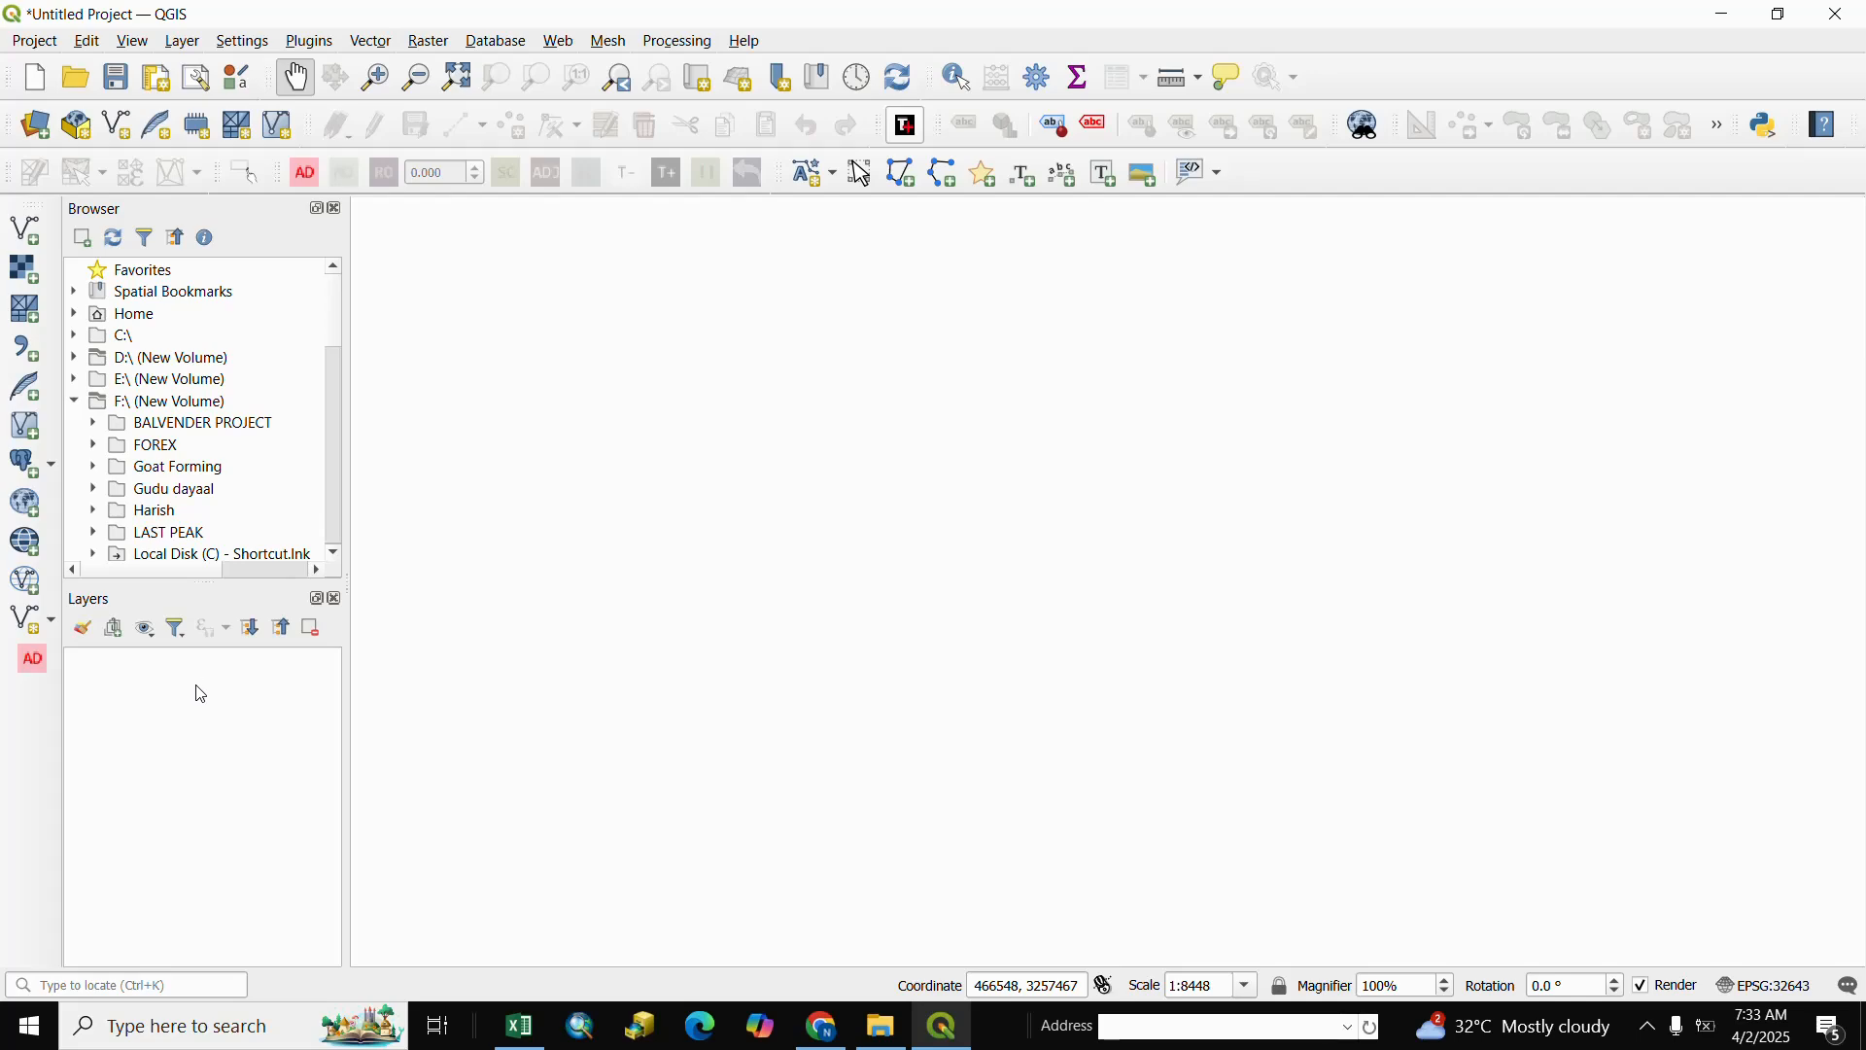
Show the Snapping Toolbar and dock it in the toolbar area beside the annotation tools
{"action": "left_click", "coordinate": [134, 41]}
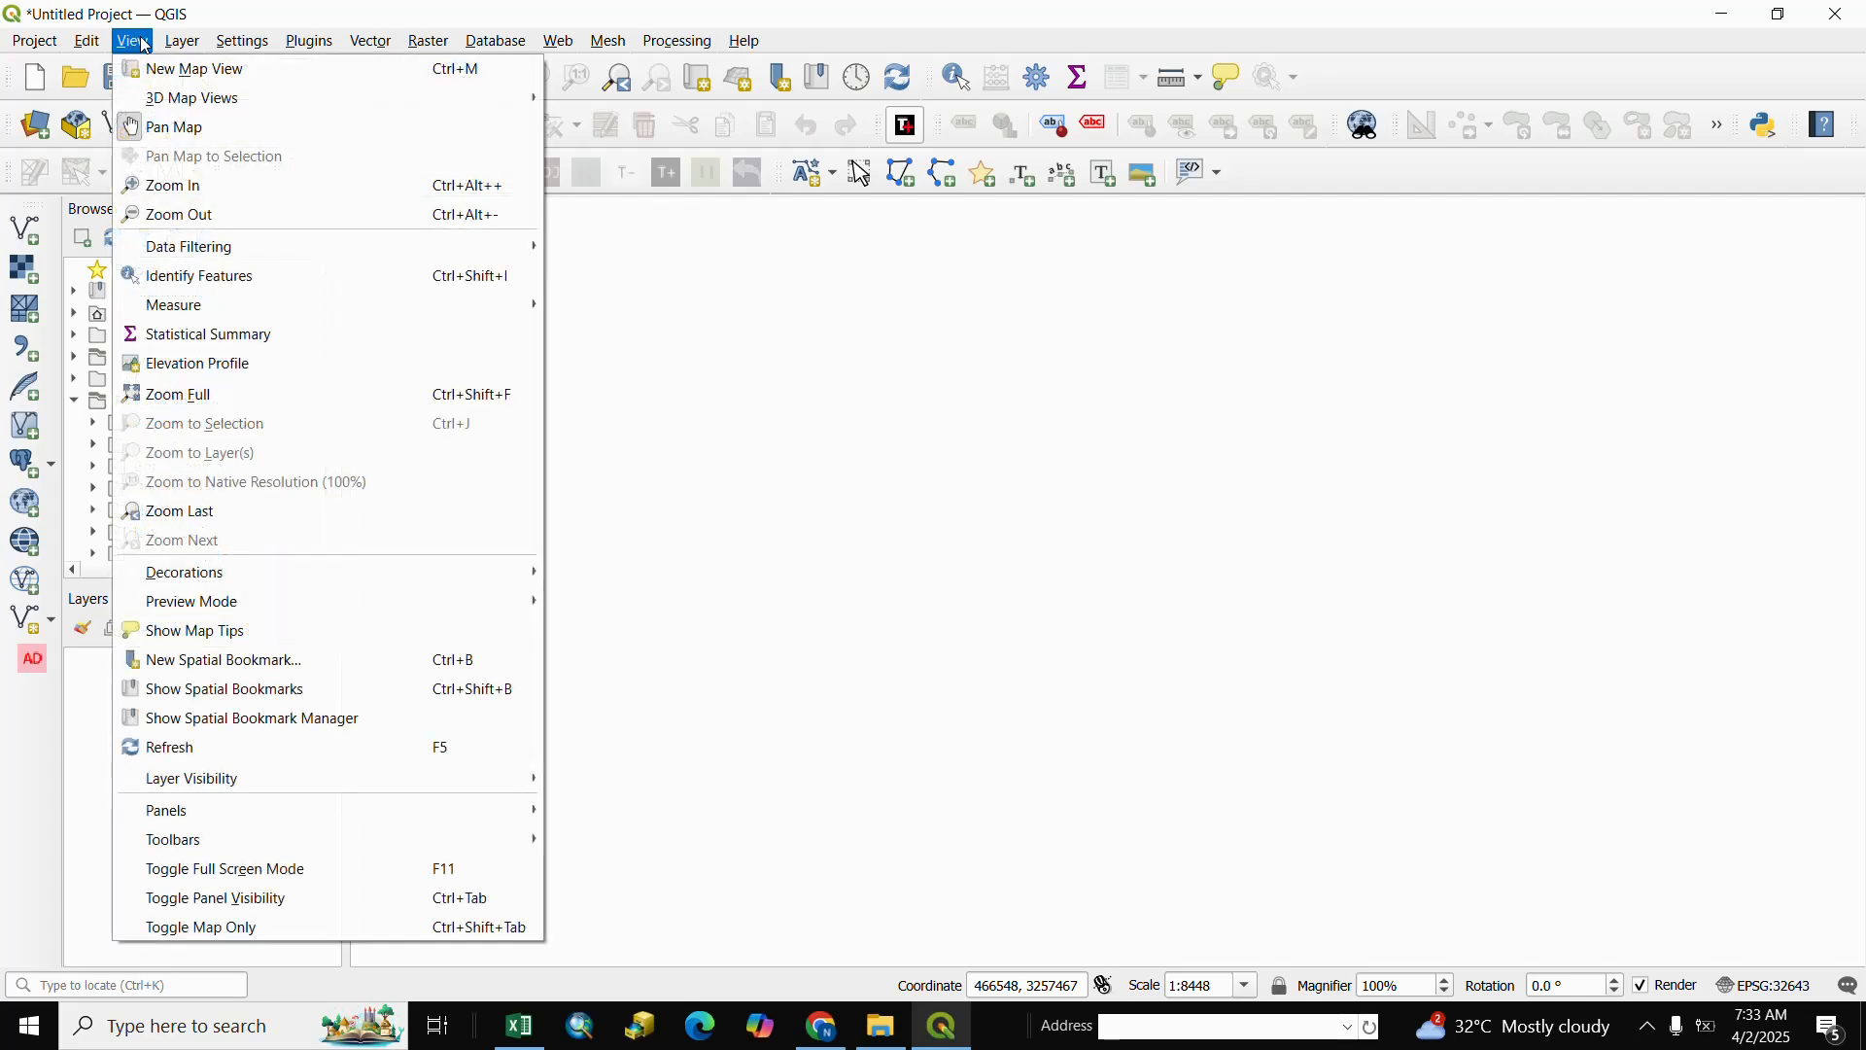
{"action": "mouse_move", "coordinate": [210, 853]}
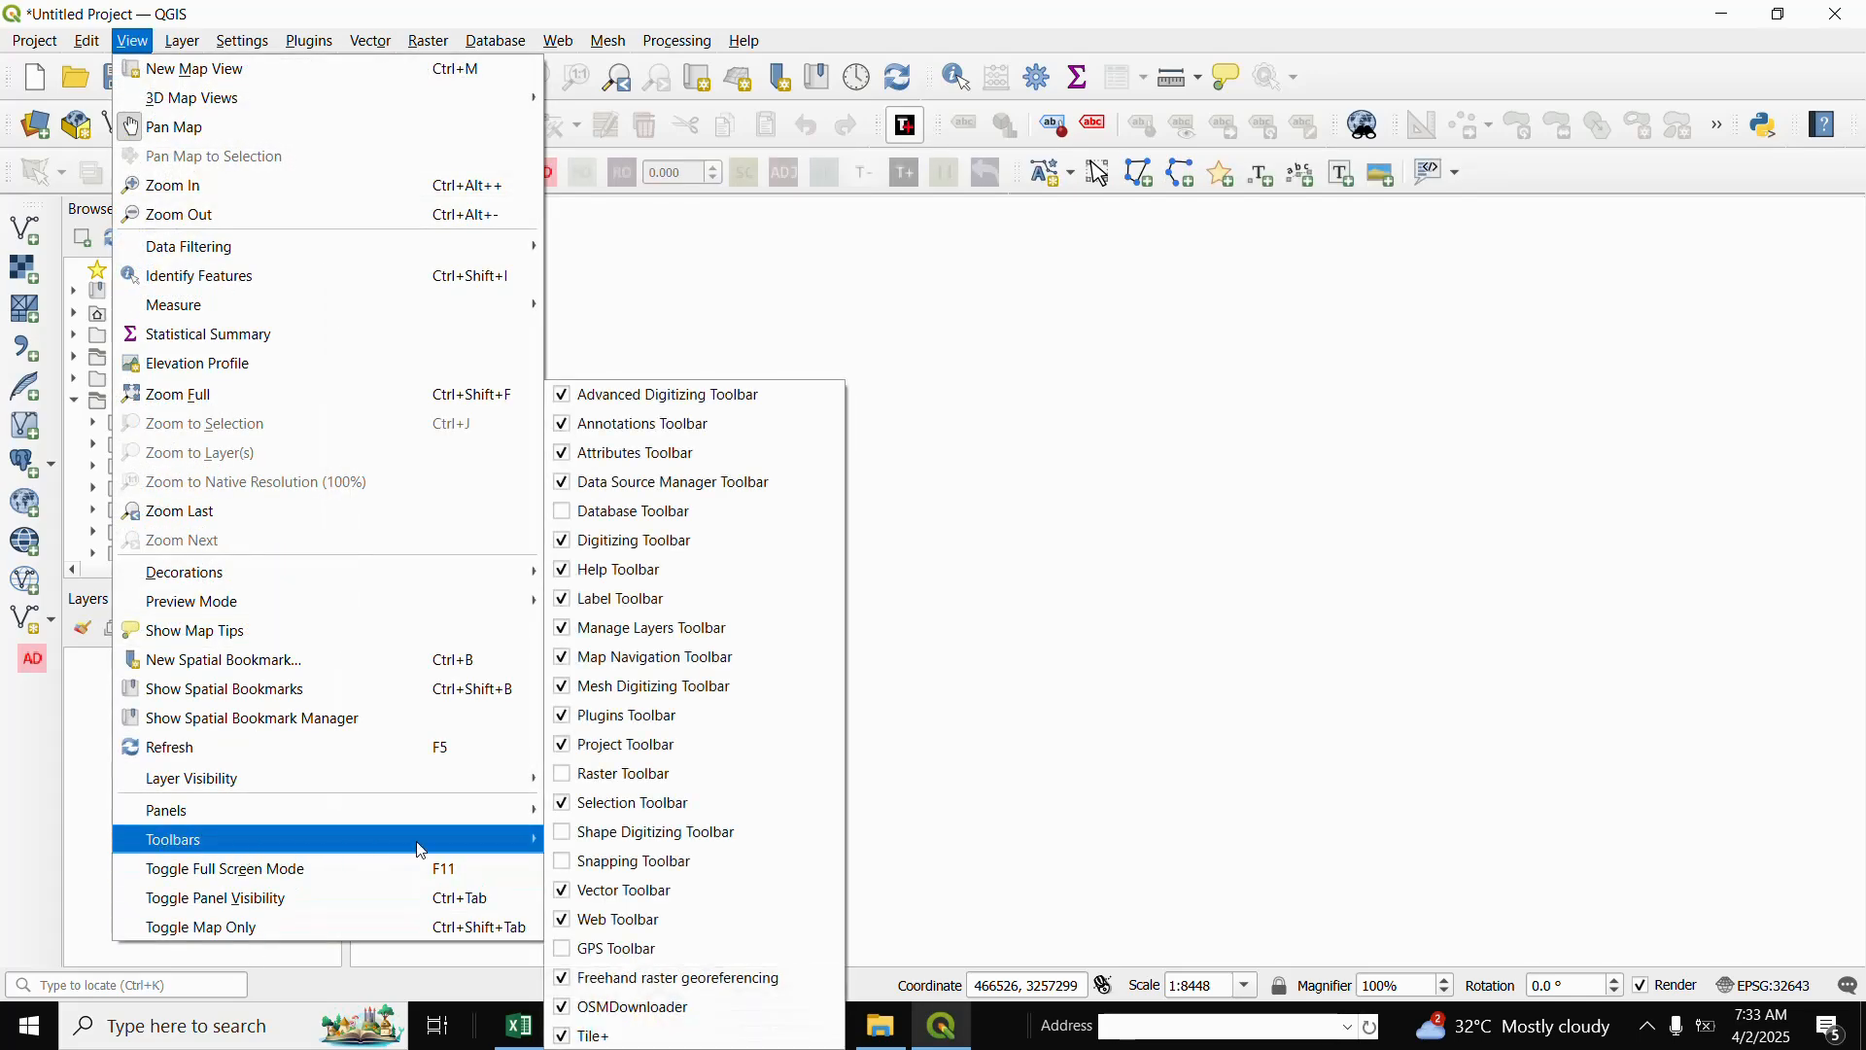
{"action": "left_click", "coordinate": [619, 863]}
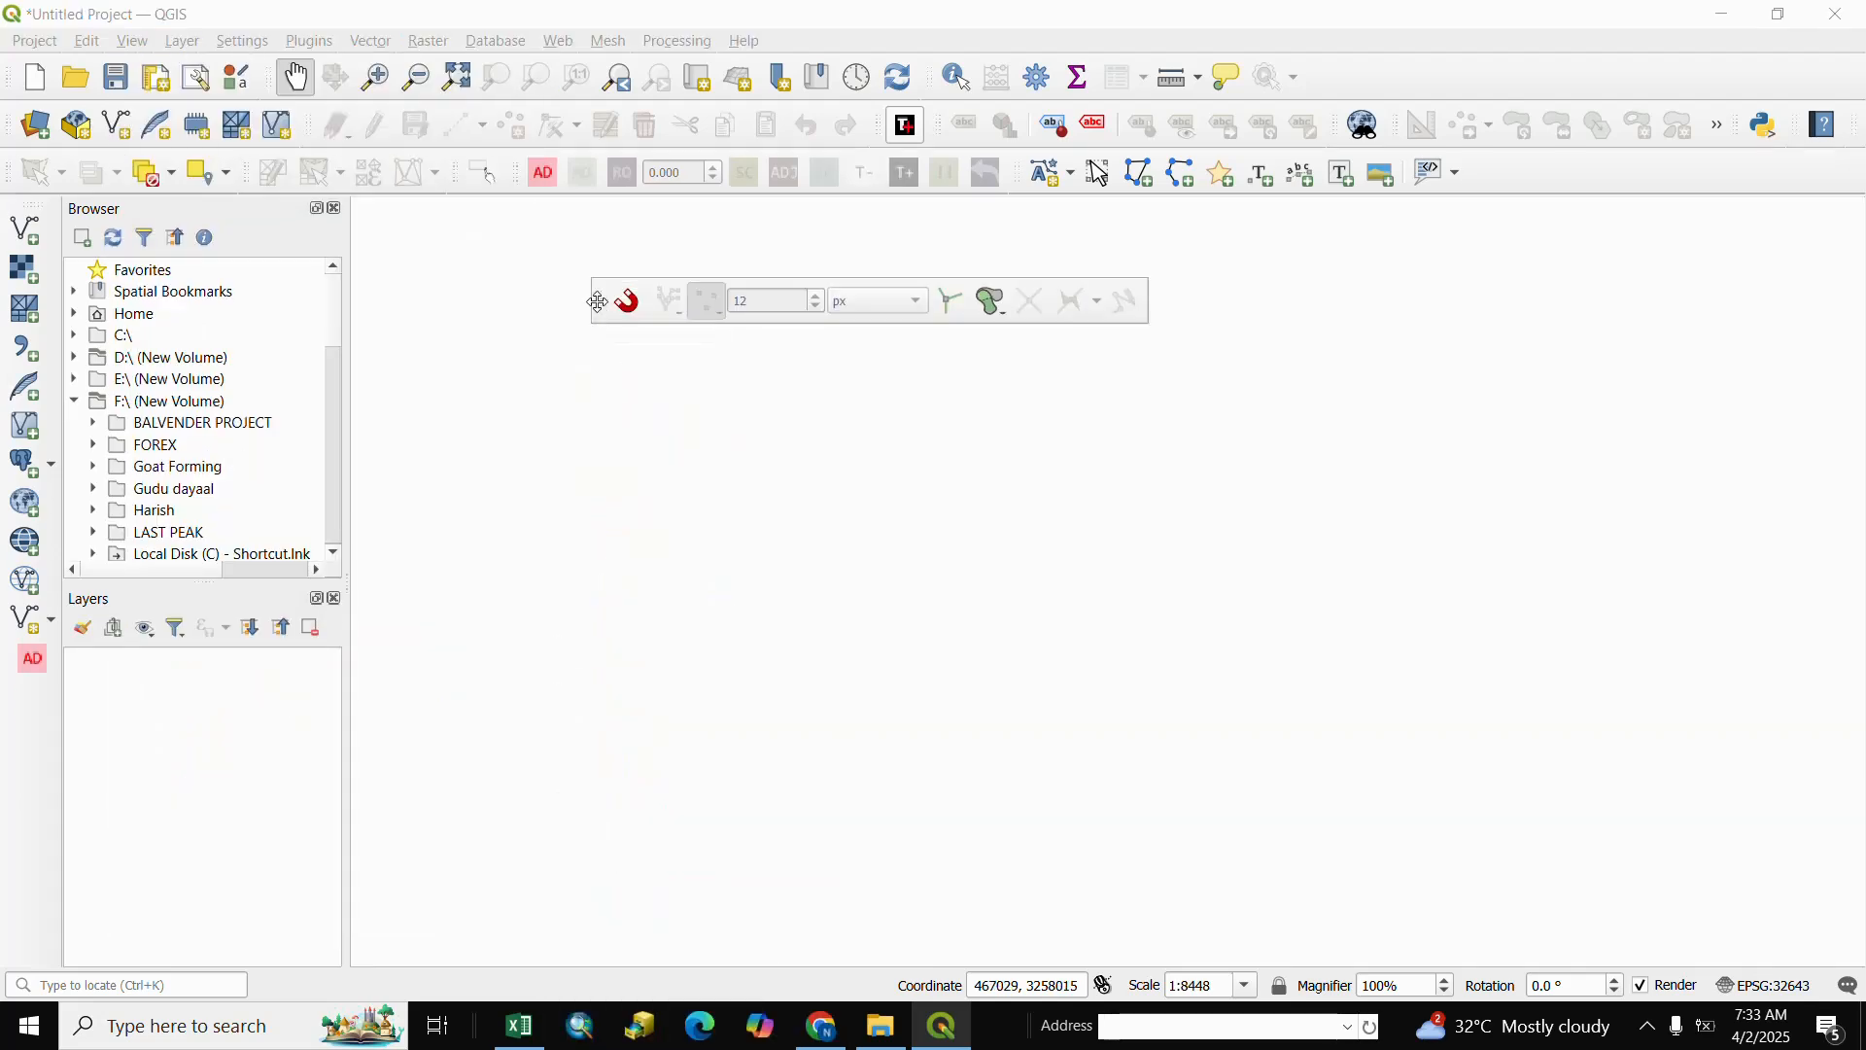
{"action": "left_click_drag", "start_coordinate": [598, 303], "coordinate": [1399, 173]}
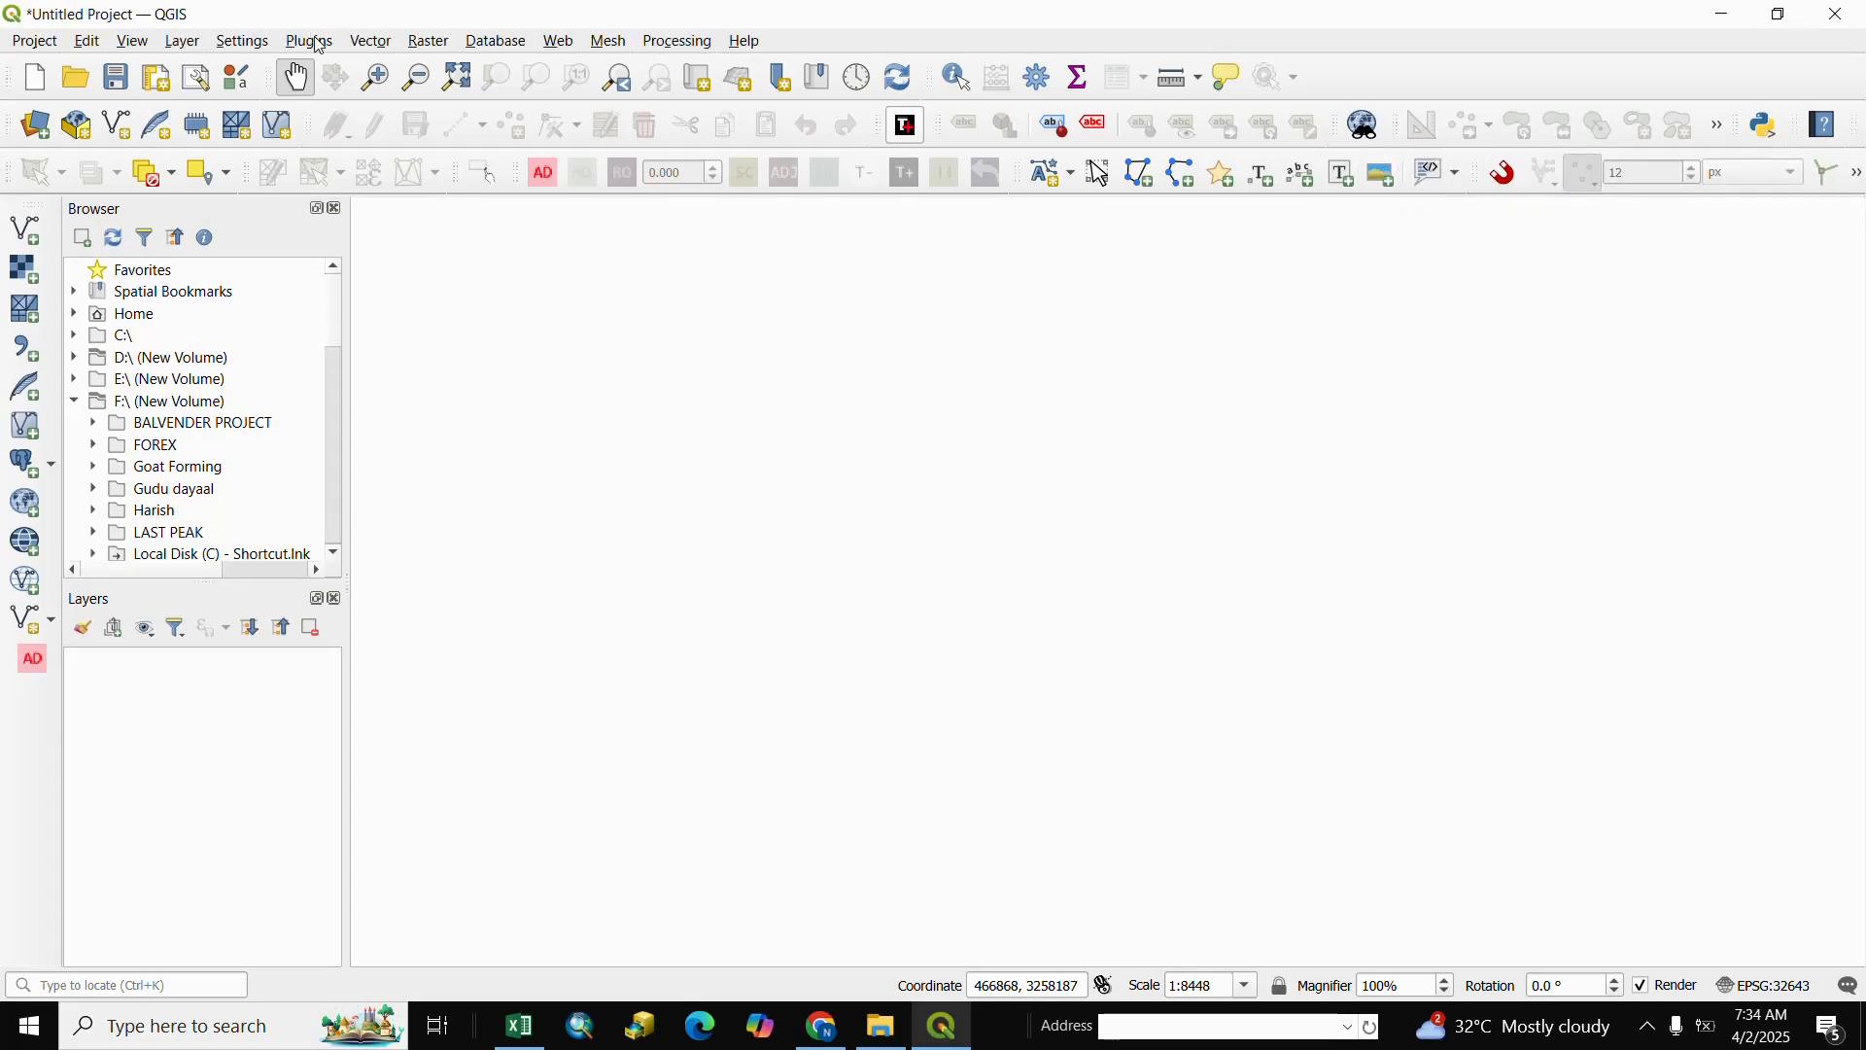
Open the plugin manager and review its lists of all, installed and not installed plugins
{"action": "left_click", "coordinate": [313, 42]}
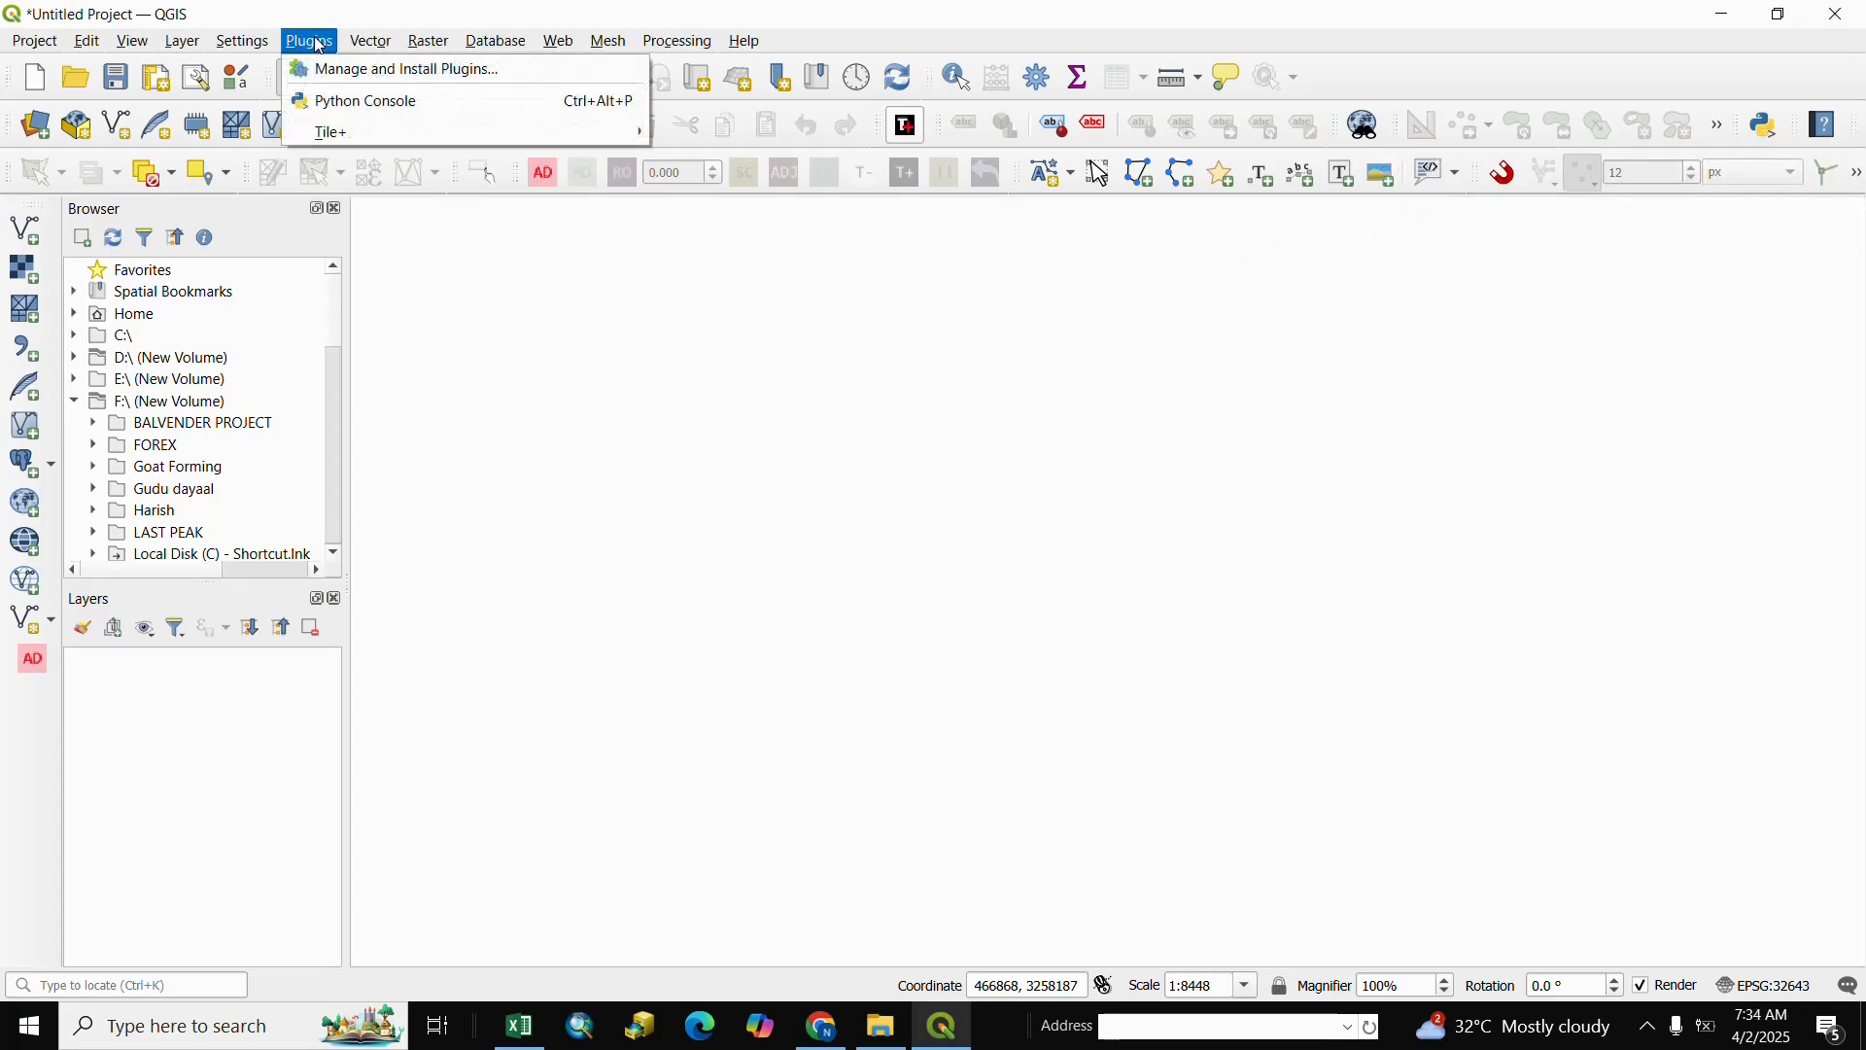
{"action": "left_click", "coordinate": [360, 78]}
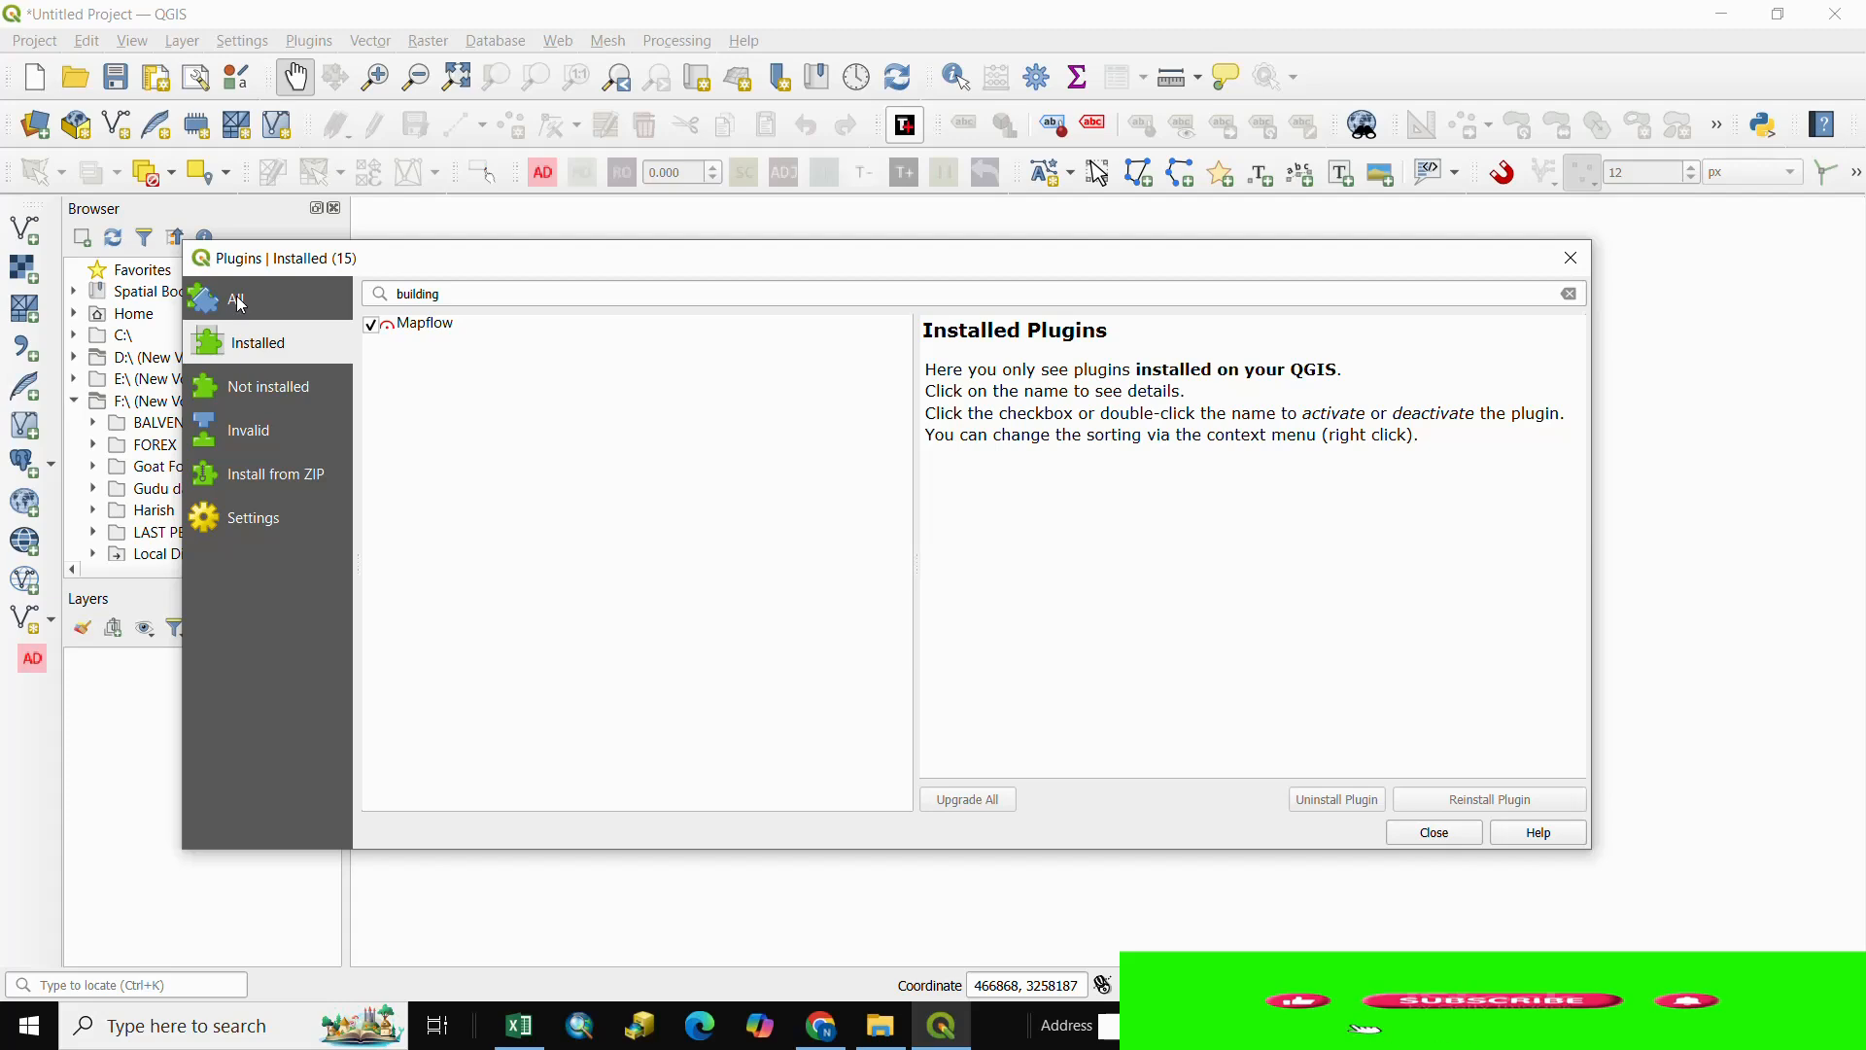
{"action": "left_click", "coordinate": [241, 304]}
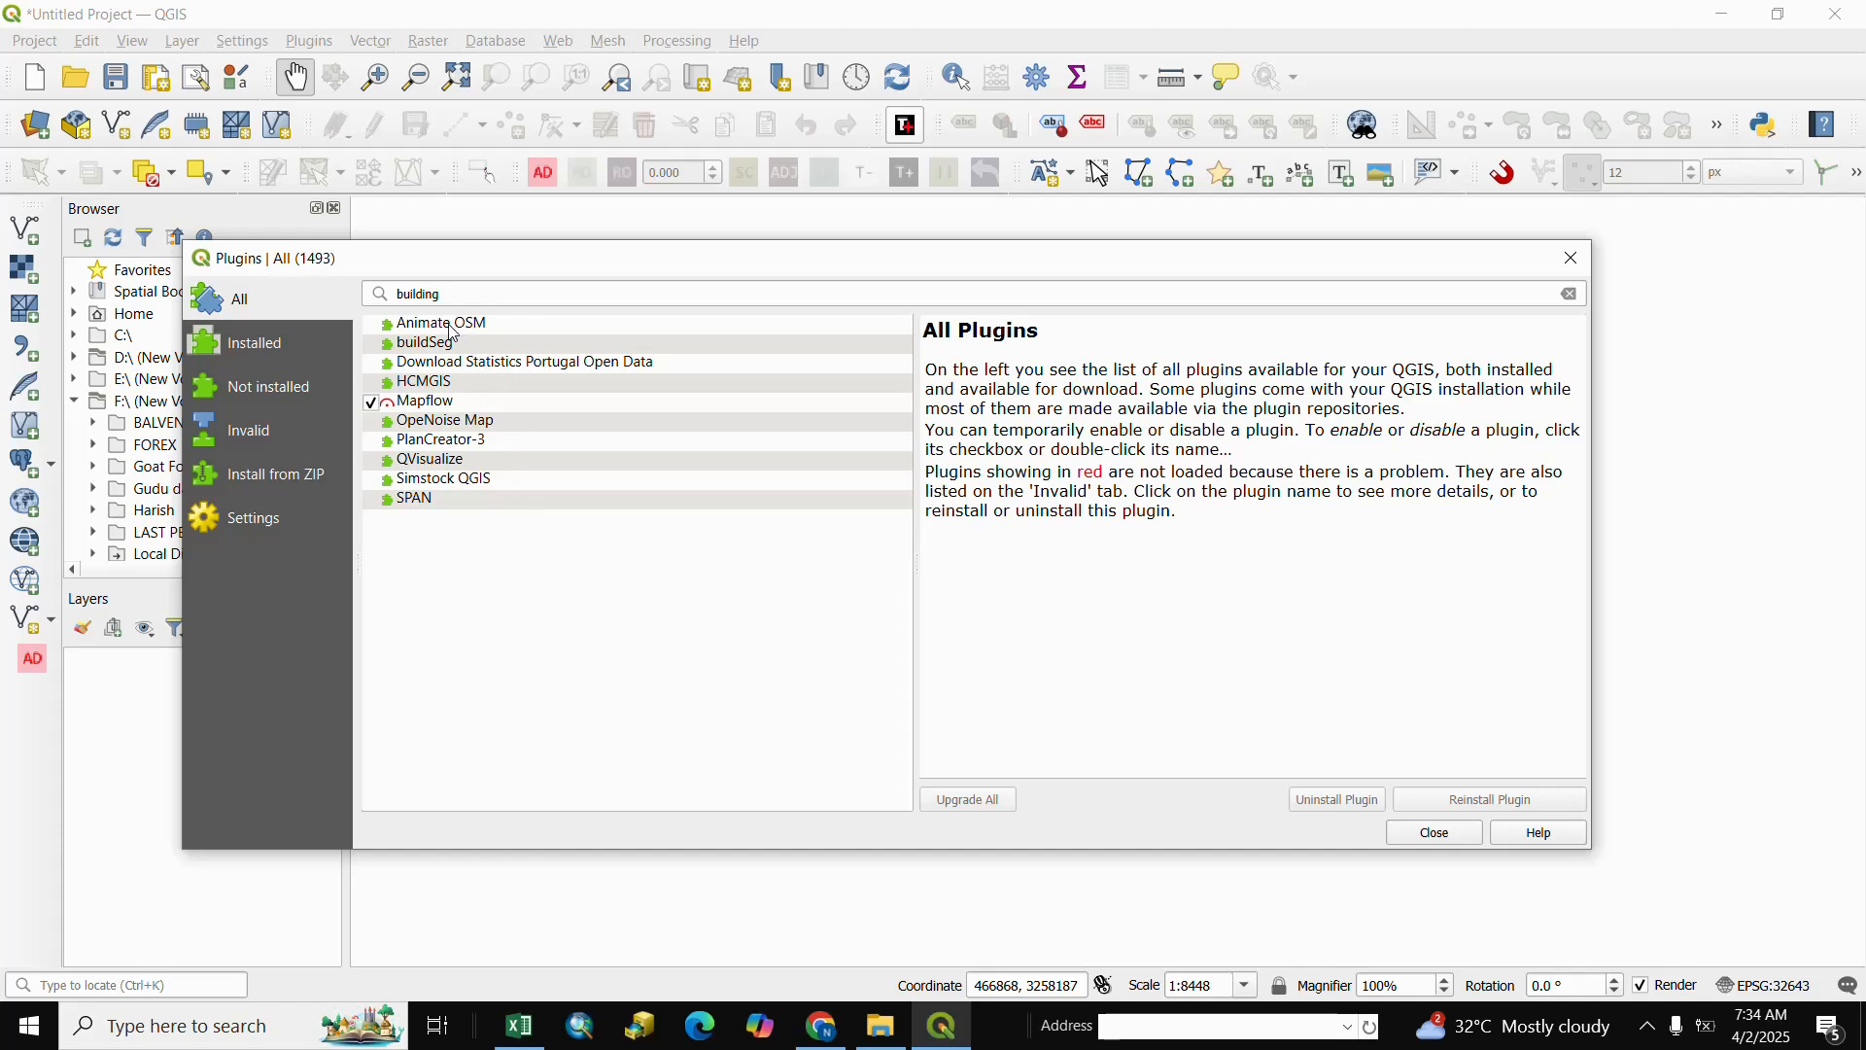
{"action": "left_click", "coordinate": [254, 348]}
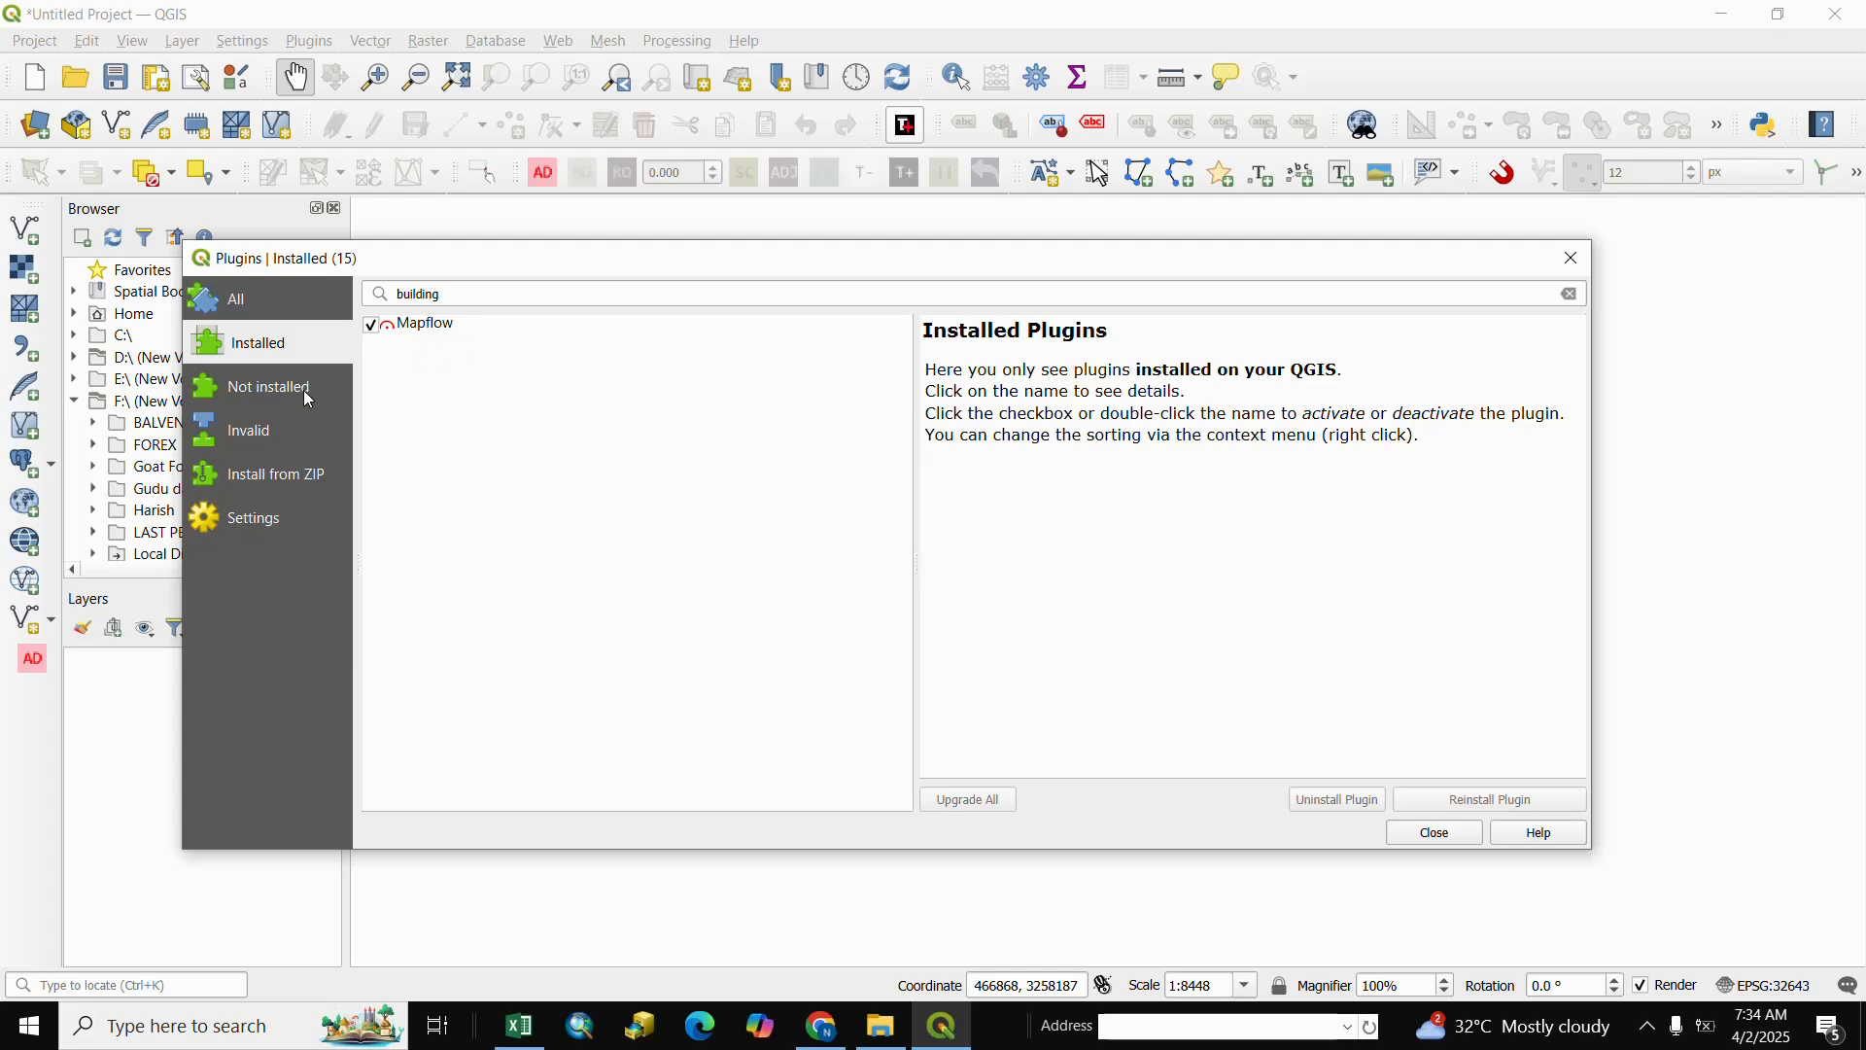
{"action": "left_click", "coordinate": [267, 390]}
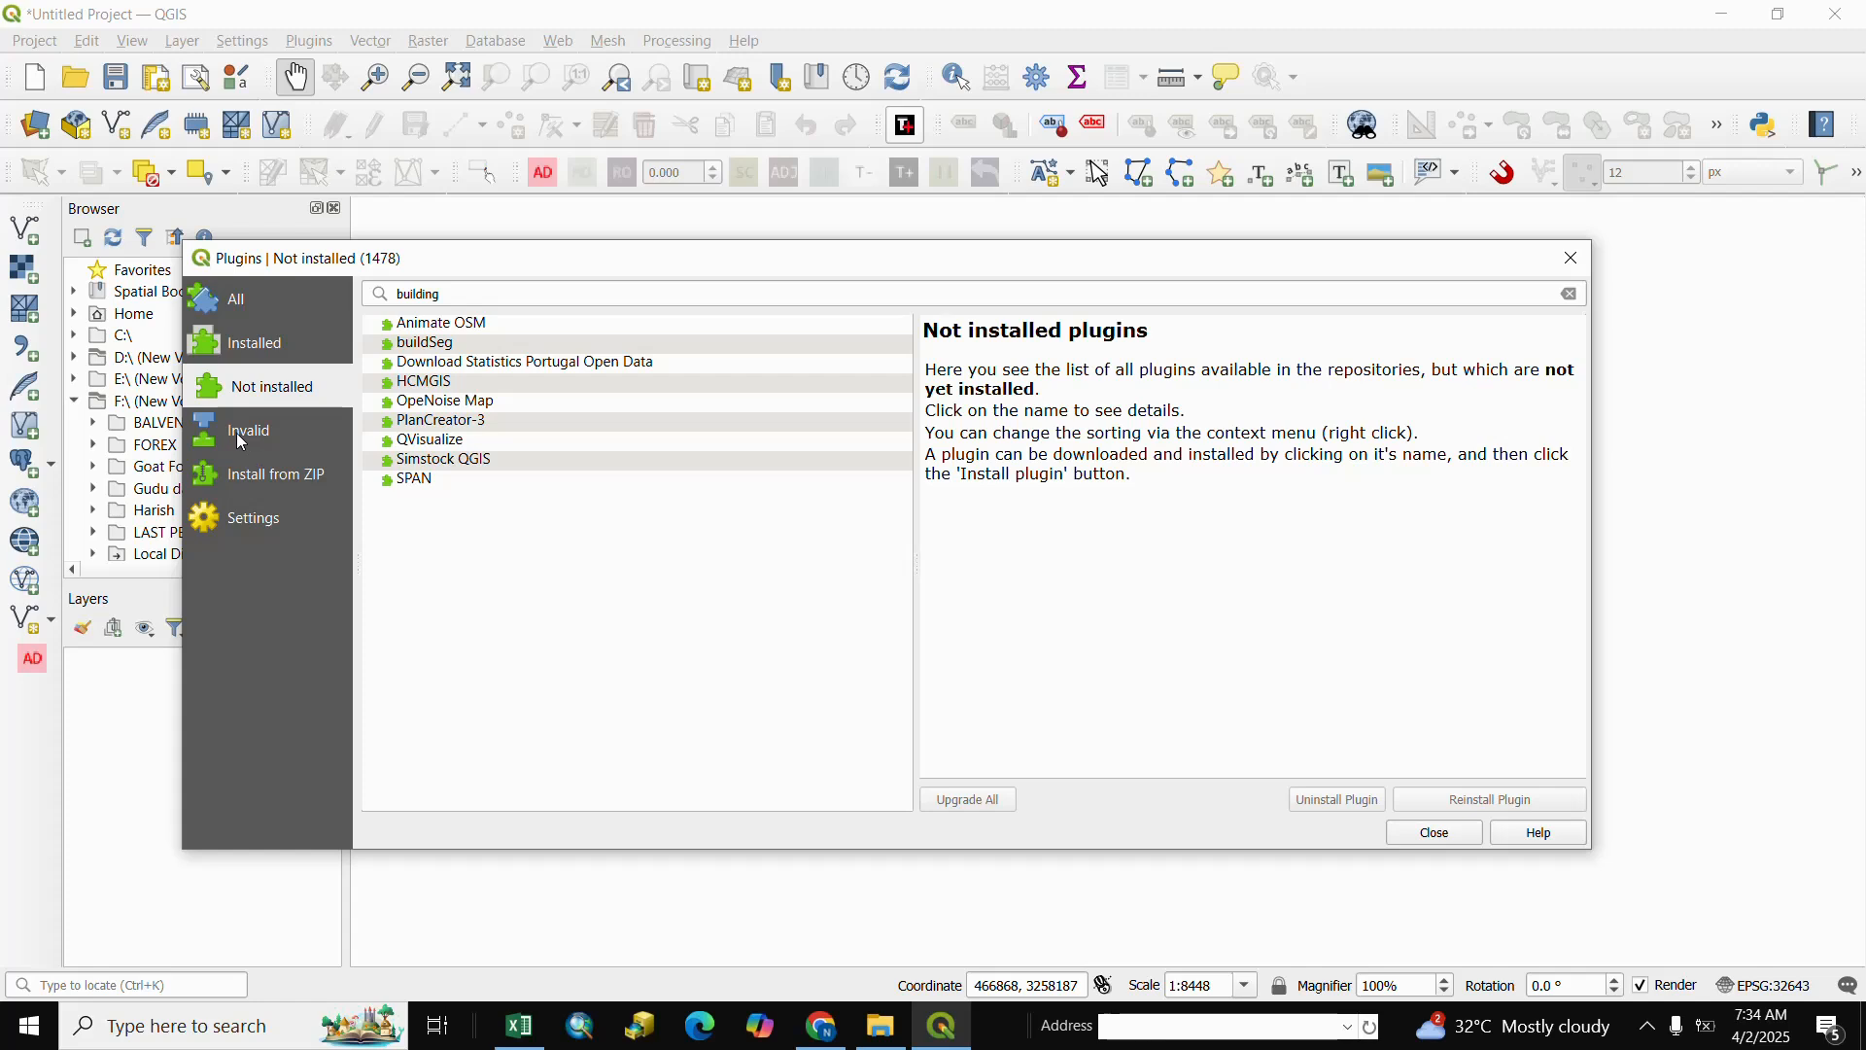
Examine the option for installing a plugin from a ZIP file, cancel the file selection and close the plugin manager
{"action": "left_click", "coordinate": [273, 481]}
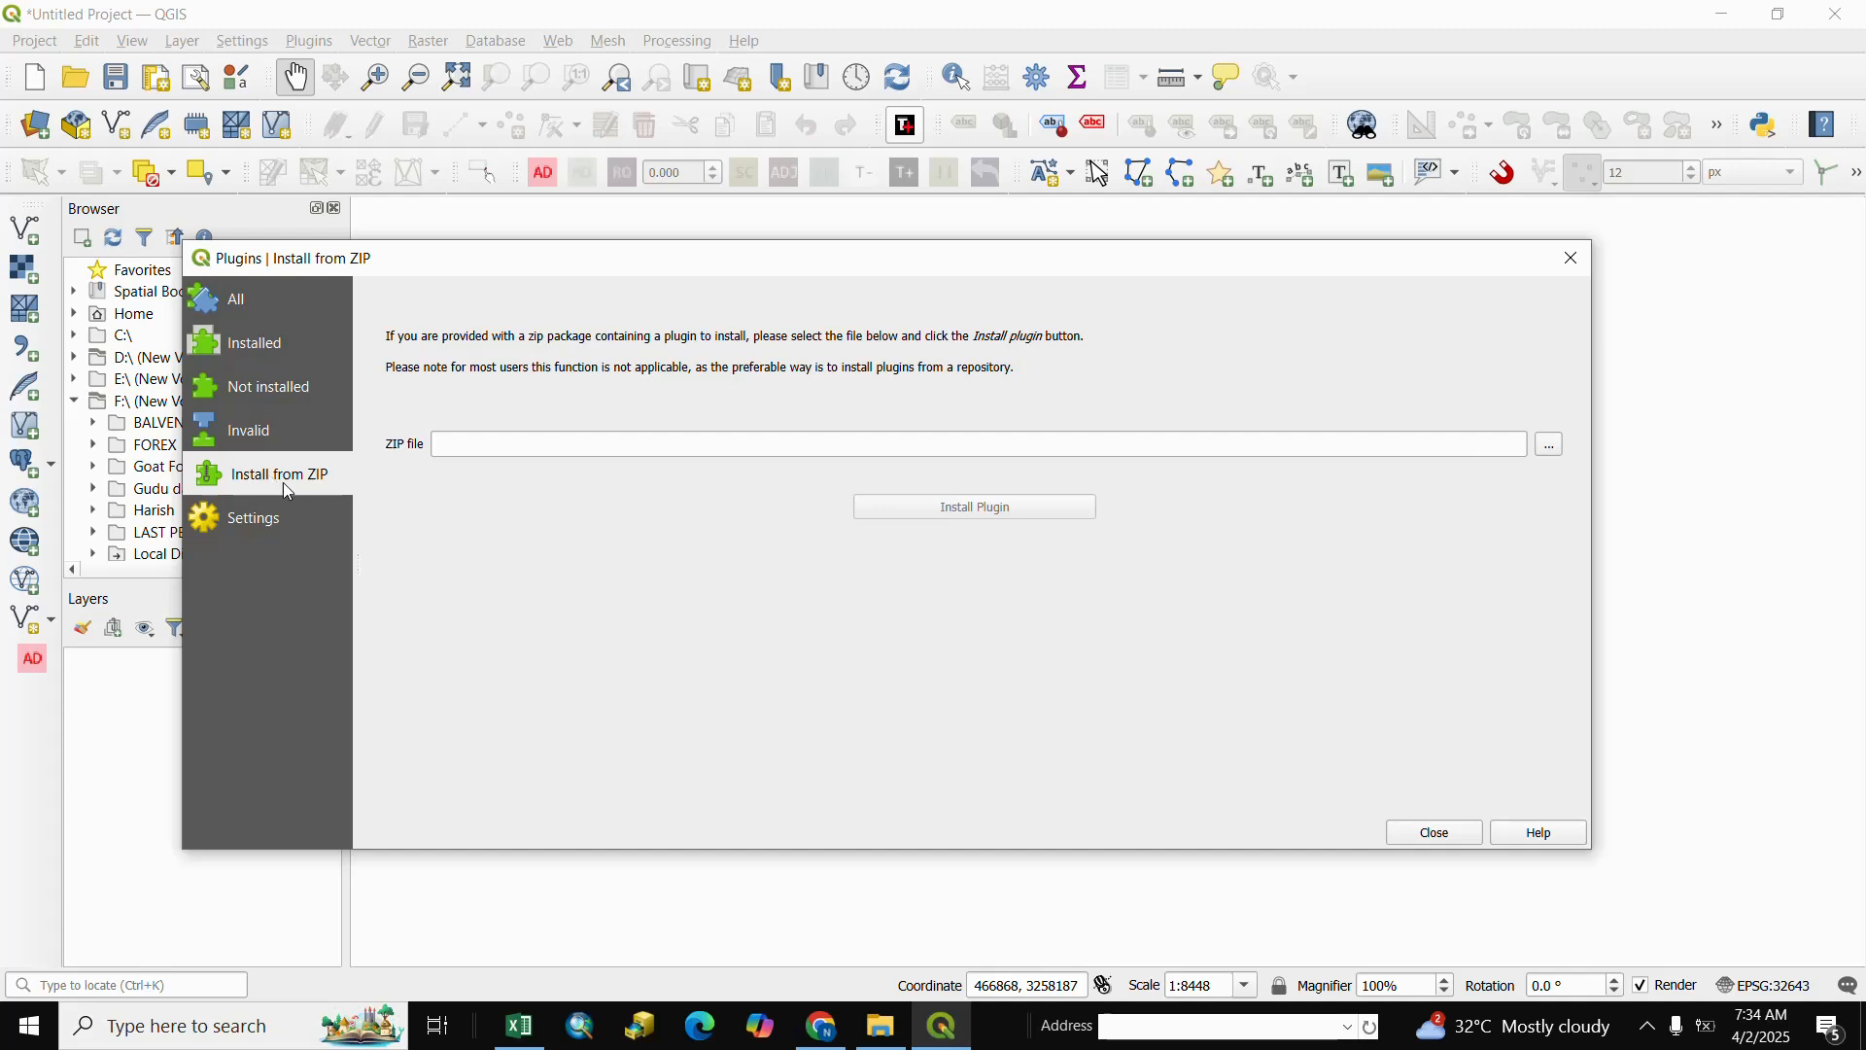
{"action": "left_click", "coordinate": [1551, 447]}
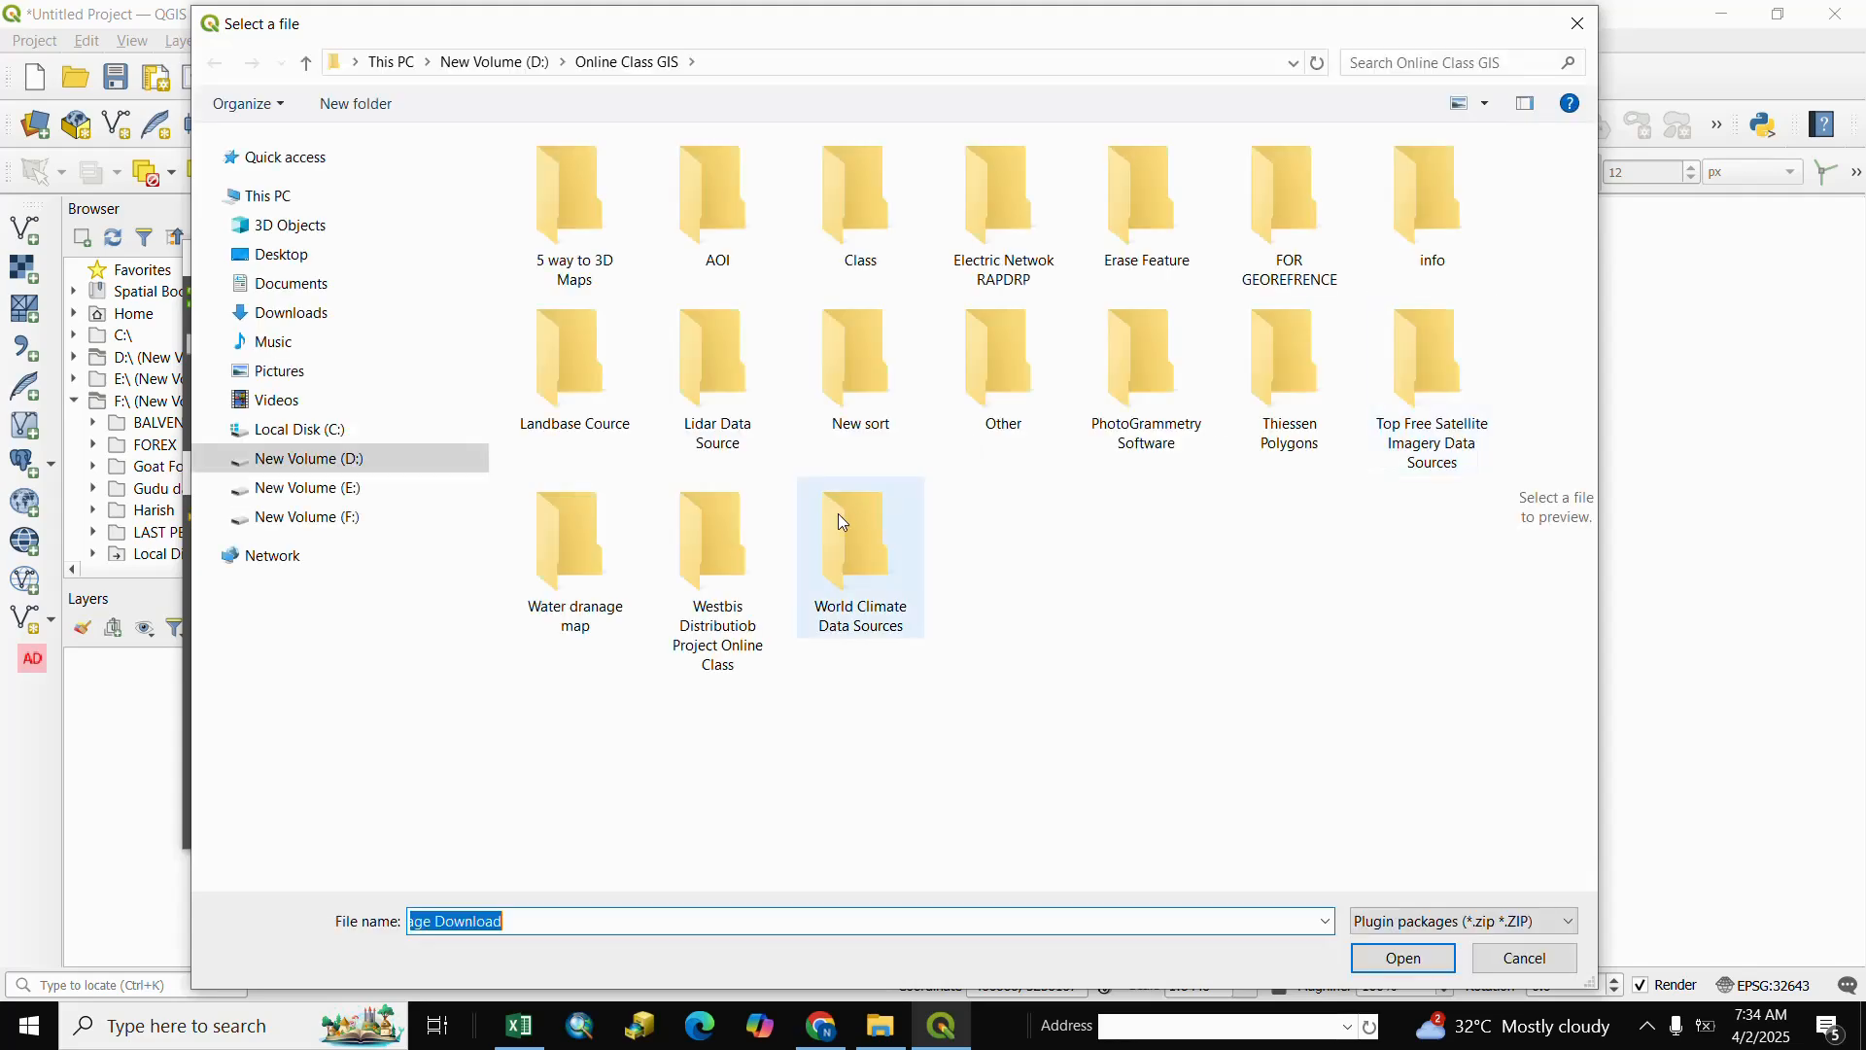
{"action": "left_click", "coordinate": [1523, 961]}
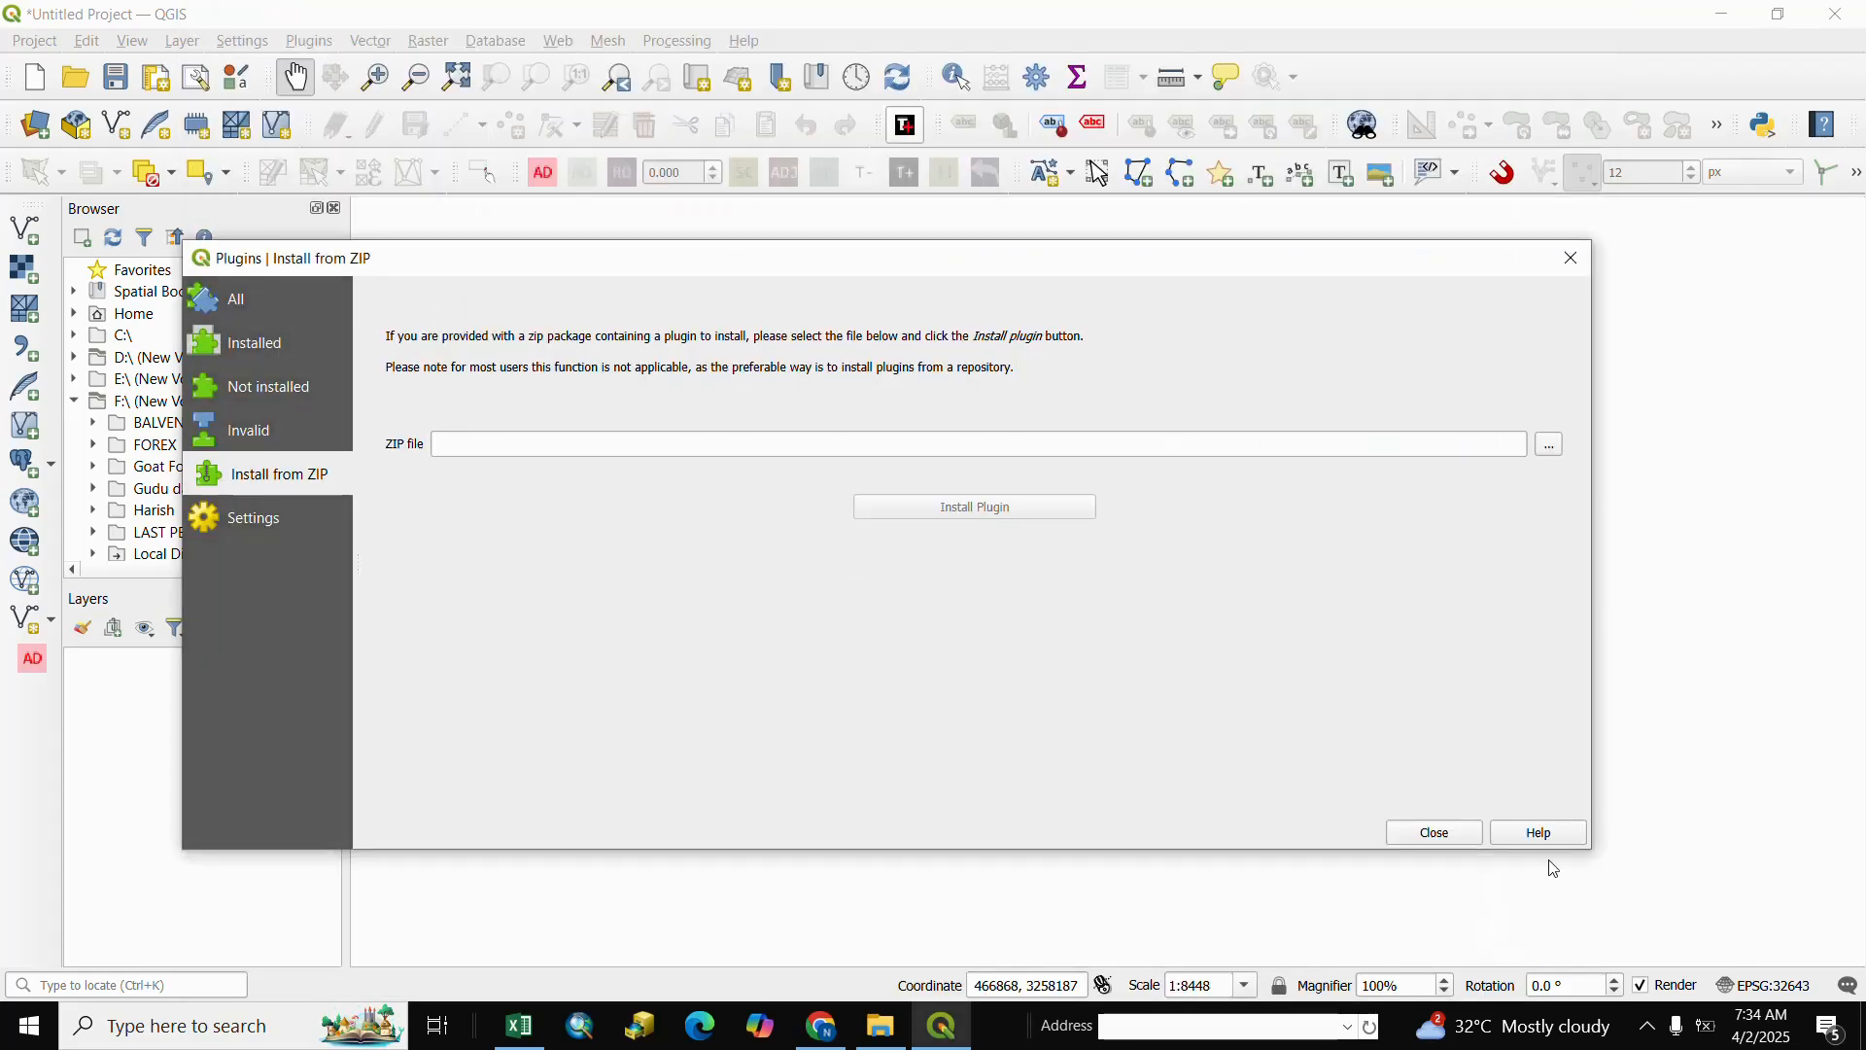
{"action": "left_click", "coordinate": [1437, 834]}
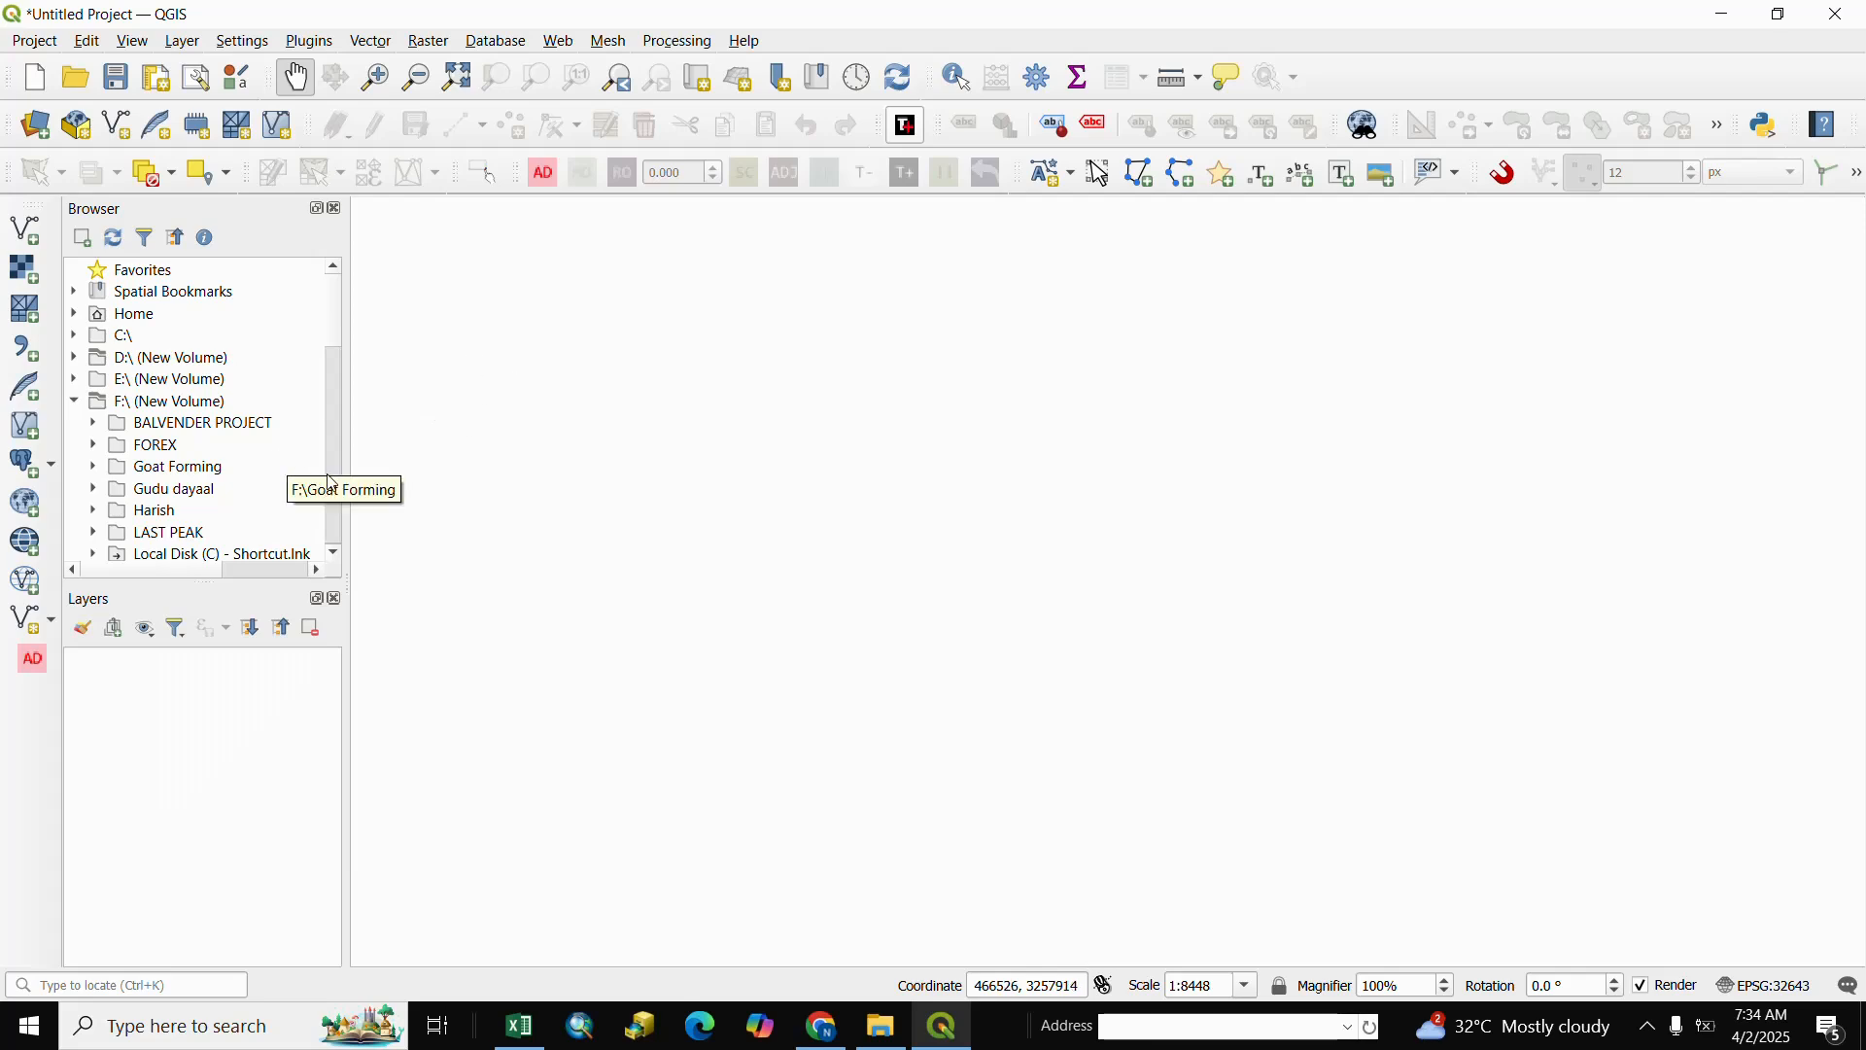
Collapse the F: drive in the Browser and expand the Online Class GIS folder on the D: drive
{"action": "scroll", "coordinate": [333, 411], "scroll_direction": "down", "scroll_amount": 4}
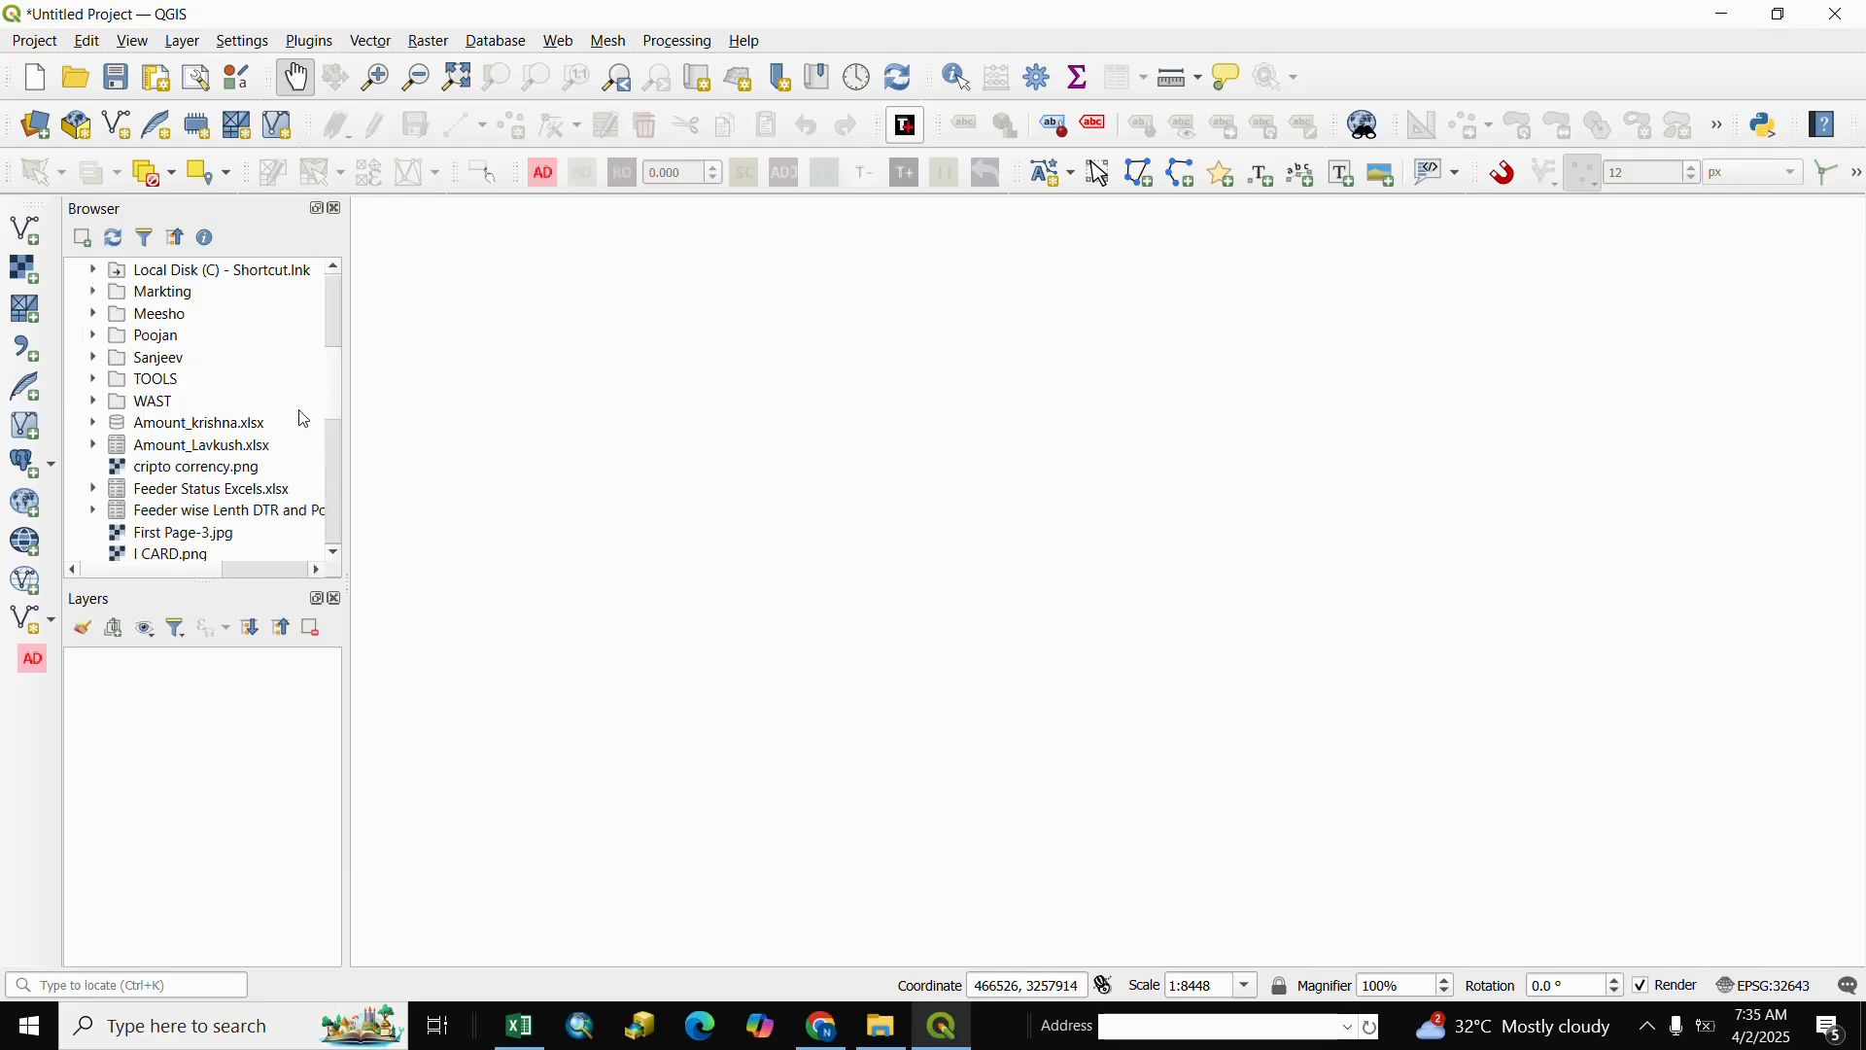
{"action": "scroll", "coordinate": [282, 408], "scroll_direction": "up", "scroll_amount": 4}
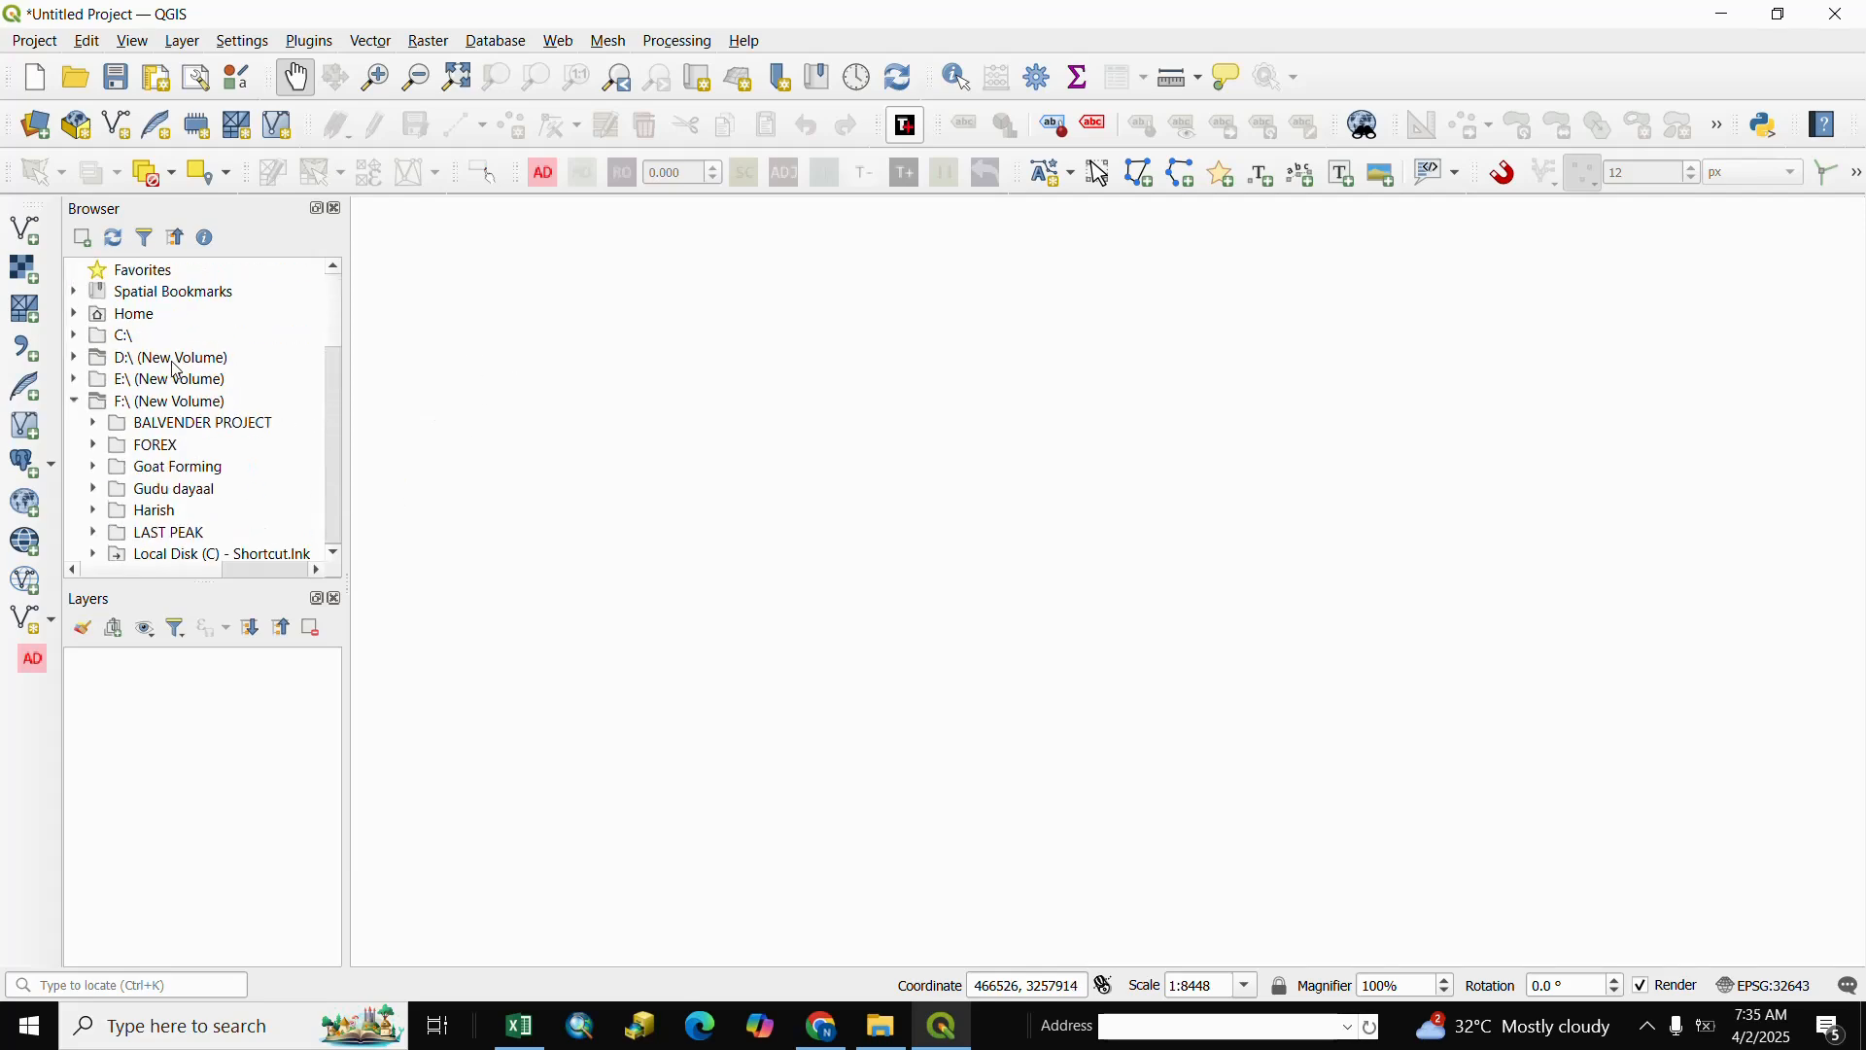
{"action": "left_click", "coordinate": [75, 401]}
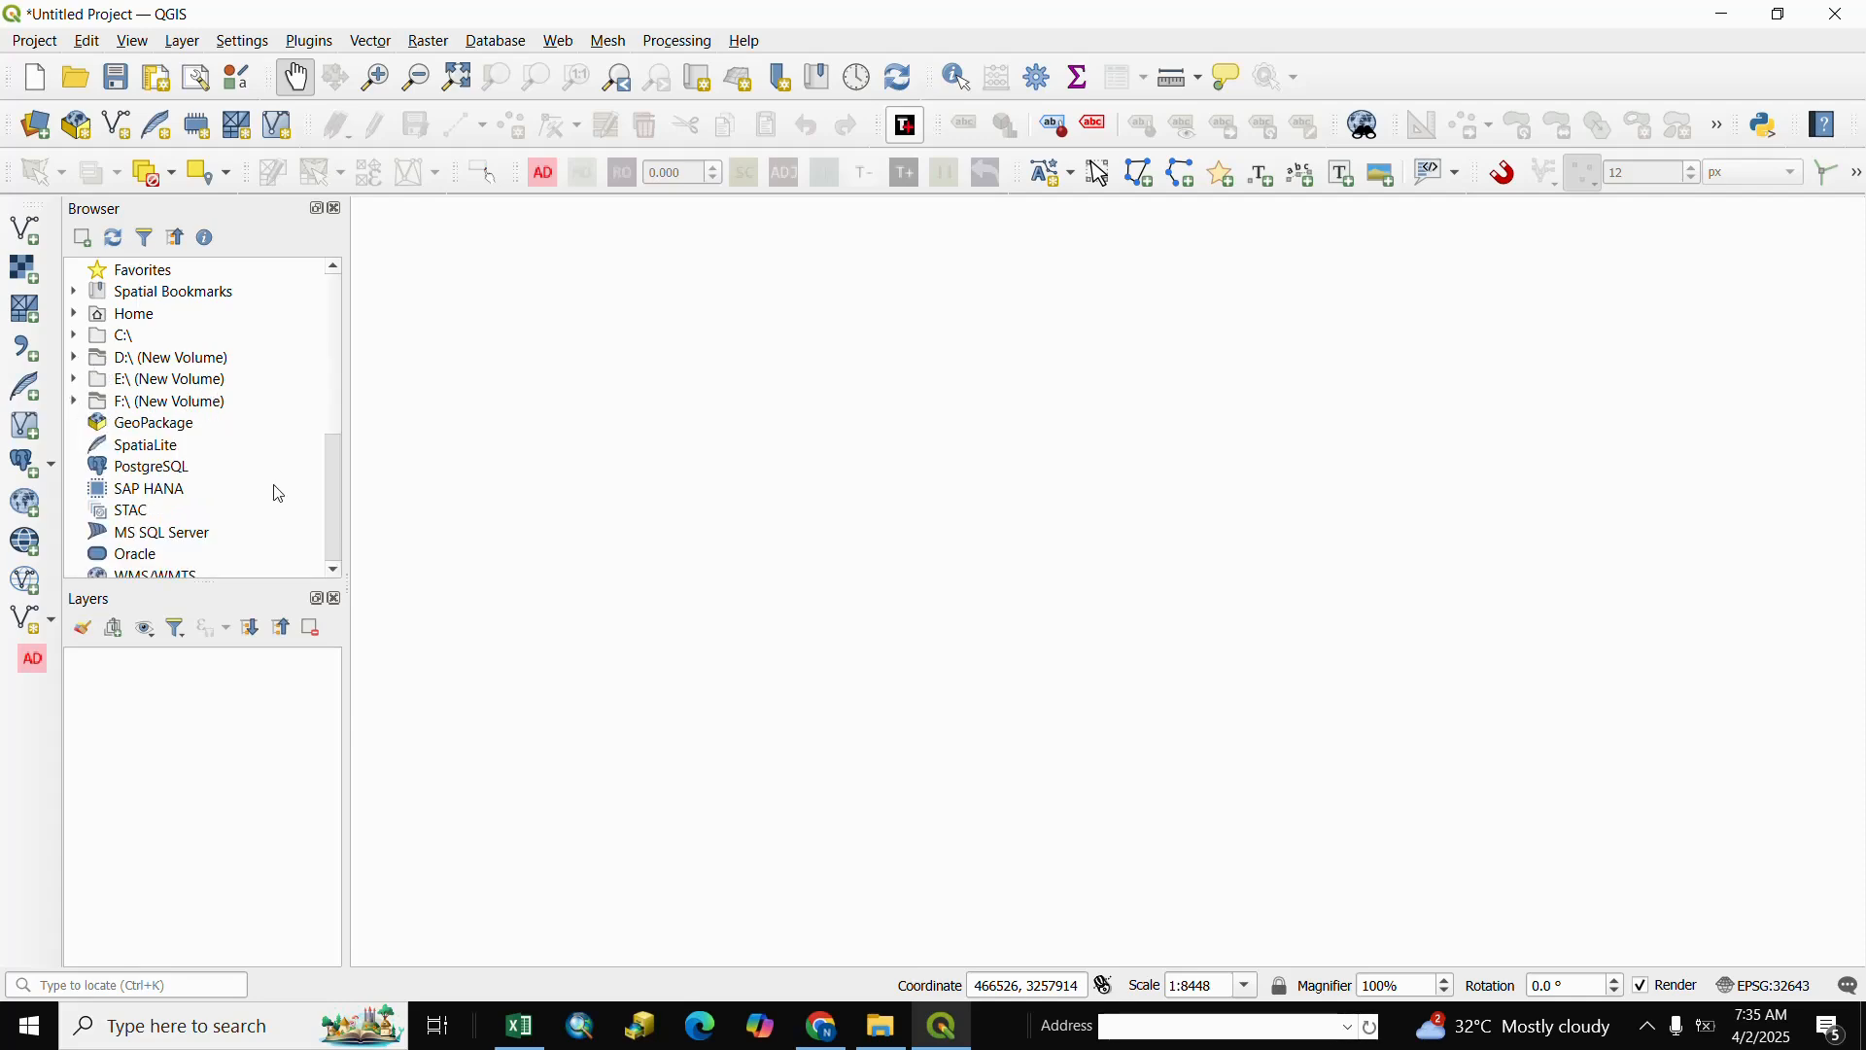
{"action": "left_click", "coordinate": [75, 359]}
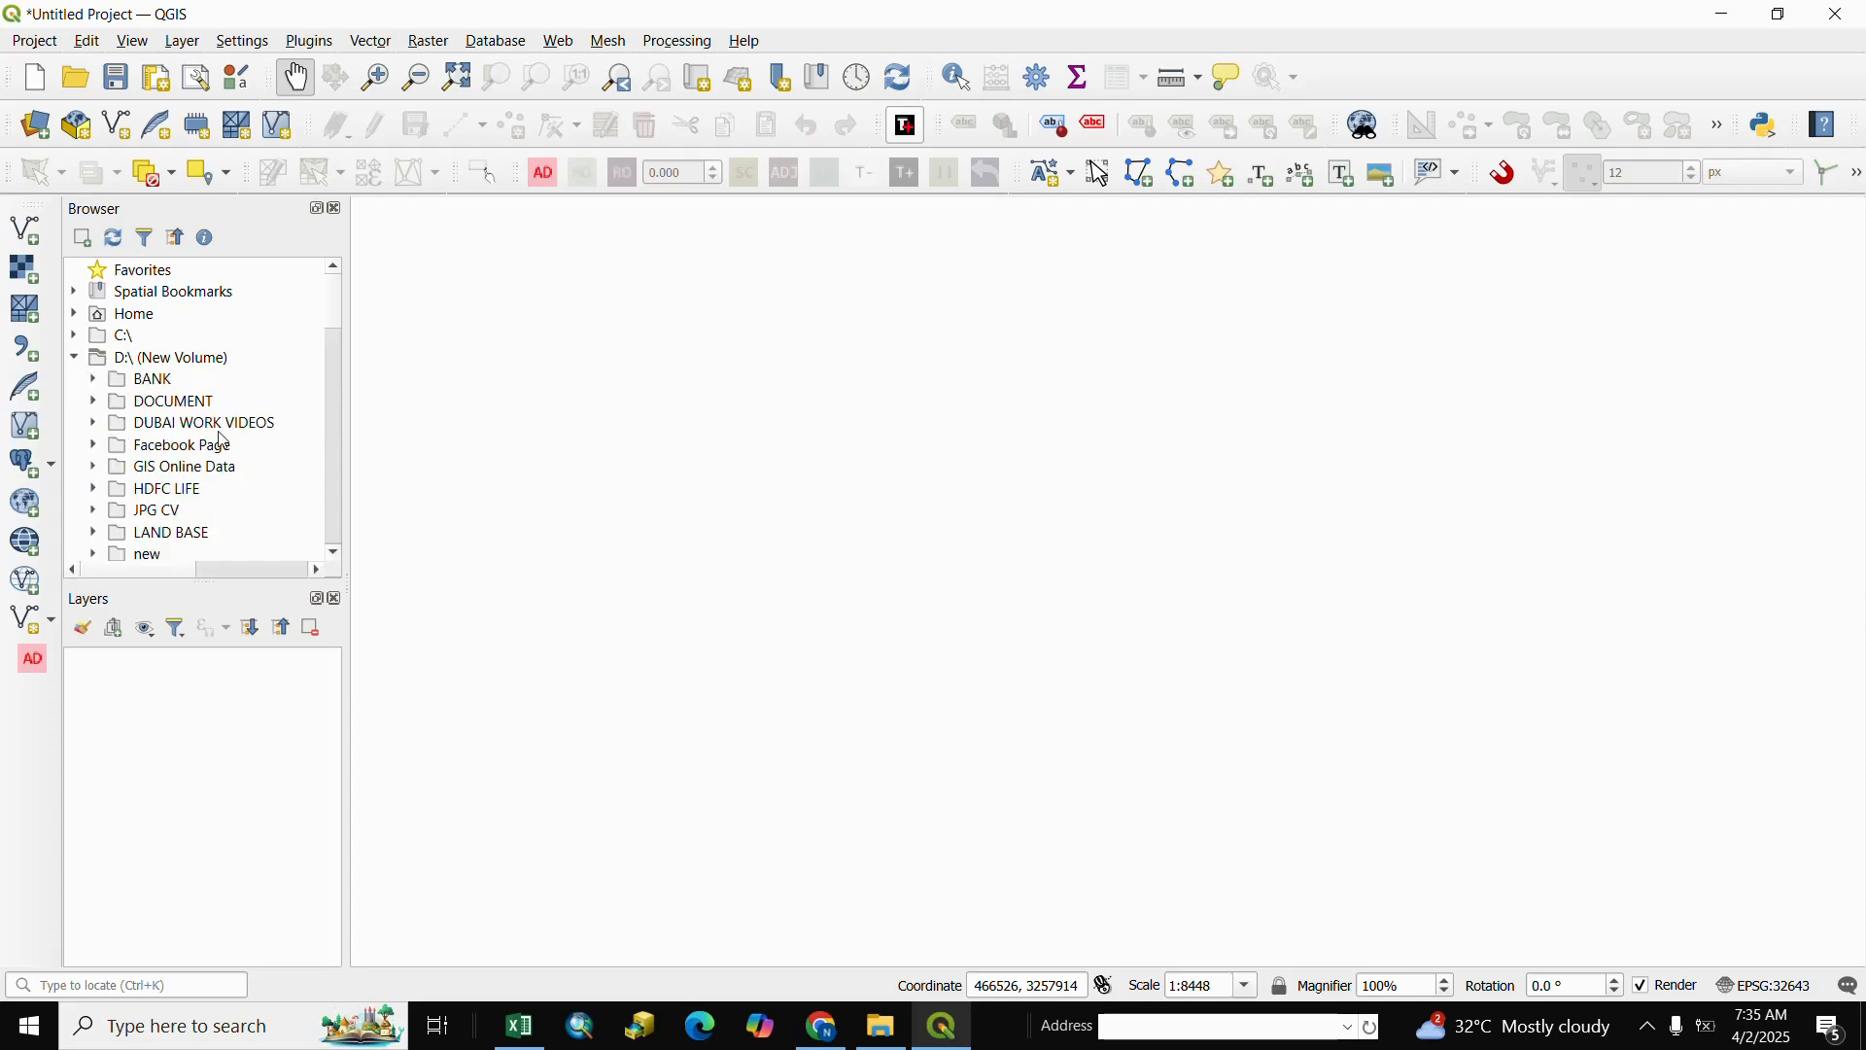
{"action": "scroll", "coordinate": [222, 440], "scroll_direction": "down", "scroll_amount": 1}
{"action": "scroll", "coordinate": [223, 440], "scroll_direction": "down", "scroll_amount": 1}
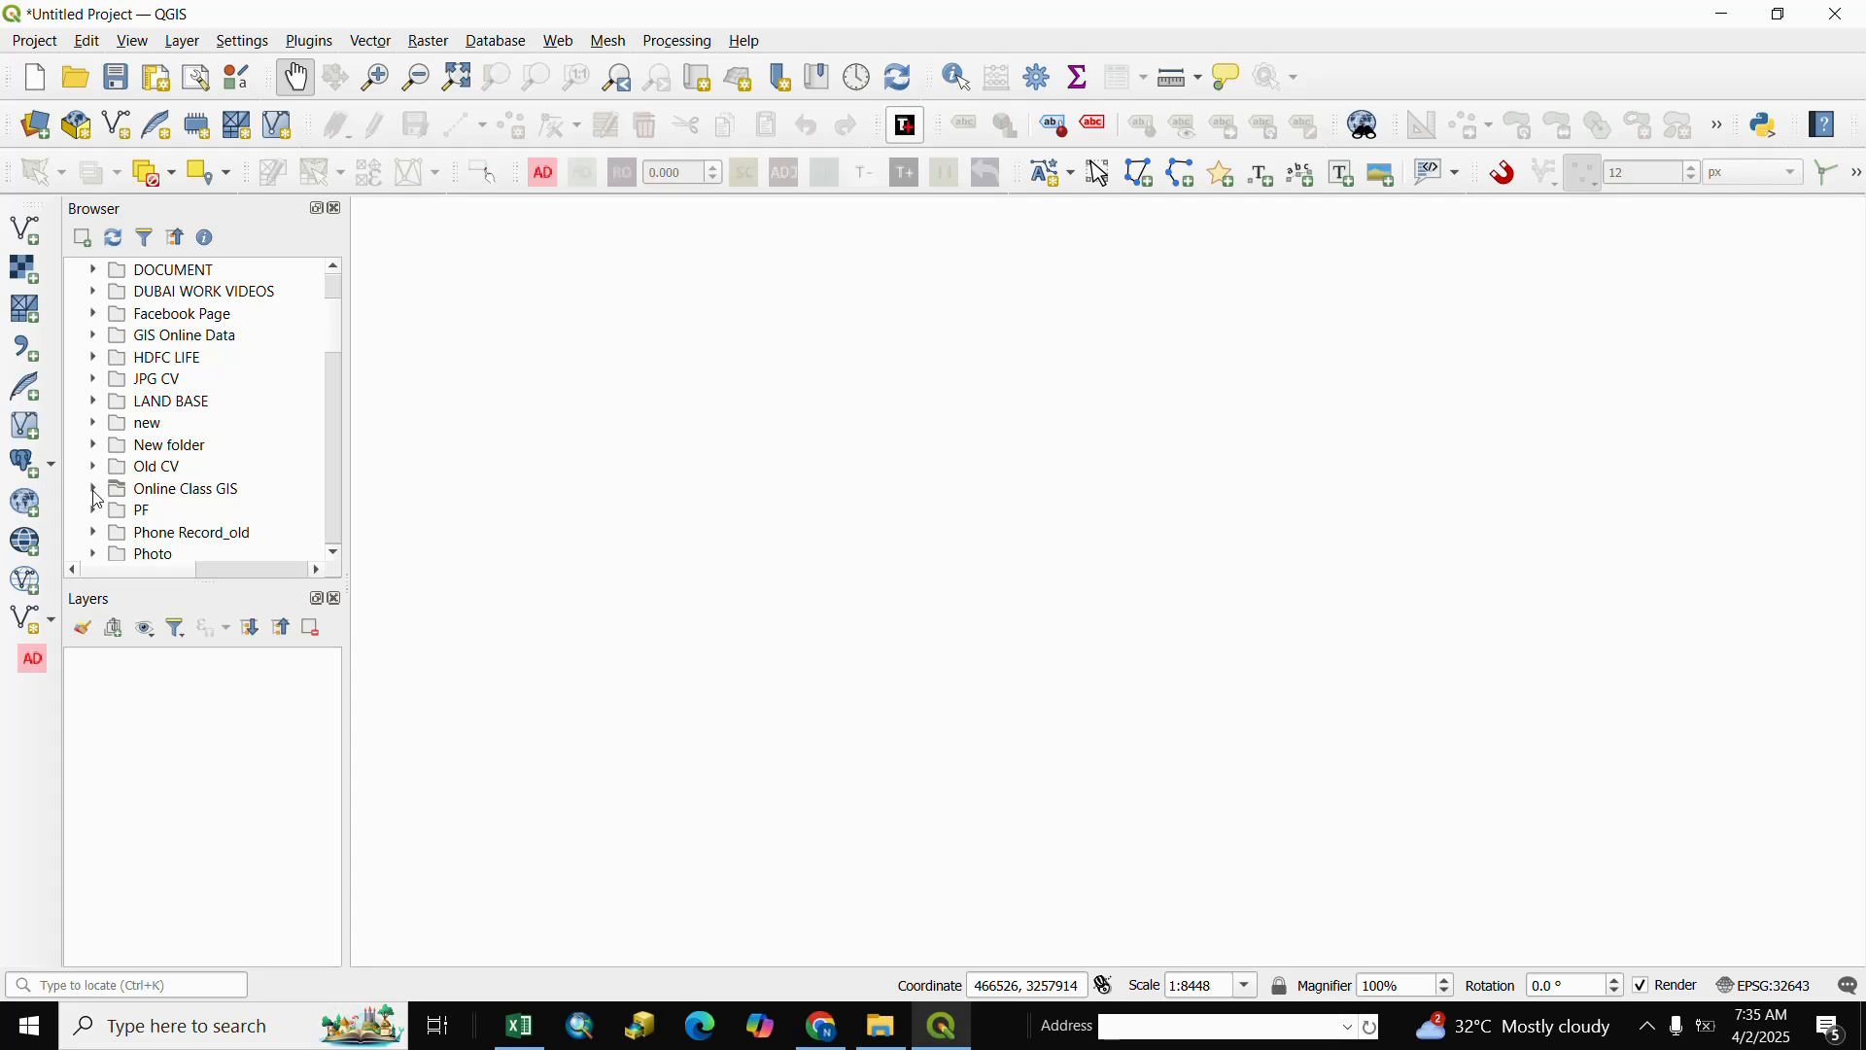
{"action": "left_click", "coordinate": [94, 491]}
{"action": "scroll", "coordinate": [213, 457], "scroll_direction": "down", "scroll_amount": 2}
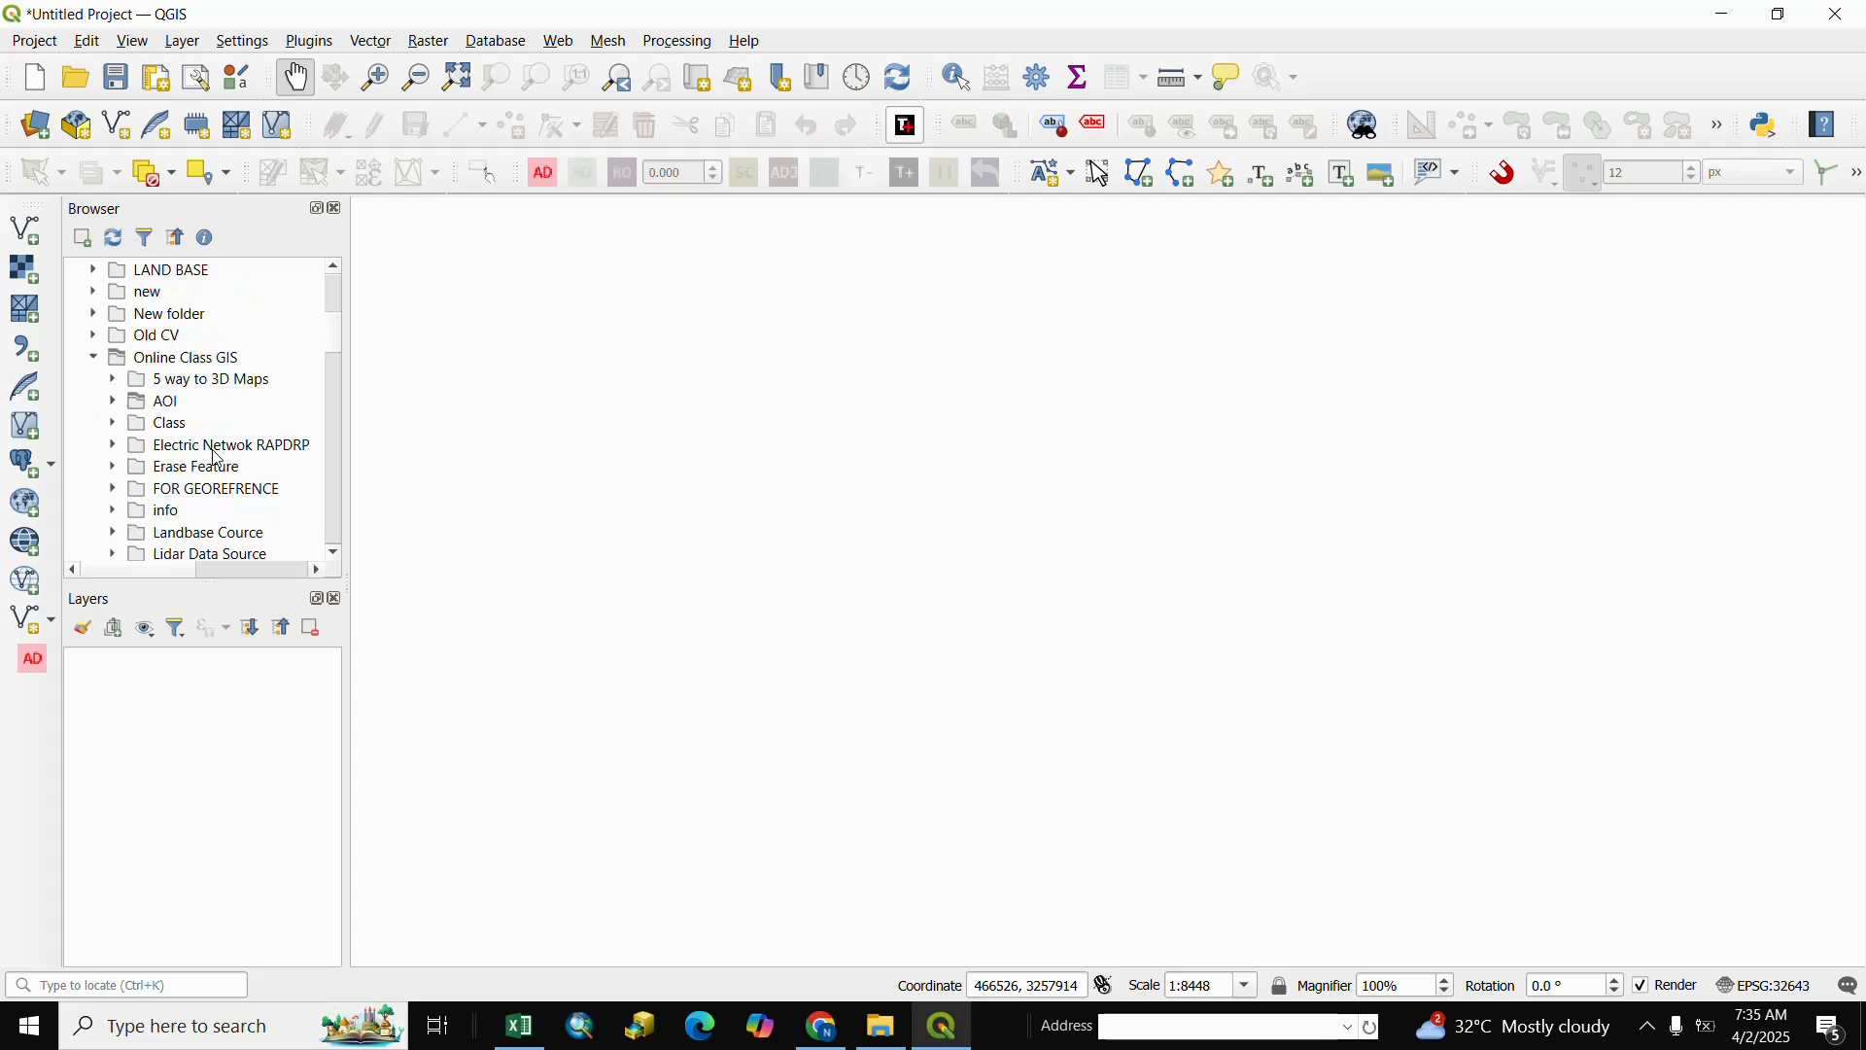
Add GCP.shp from the AOI folder to the map canvas as a layer
{"action": "left_click", "coordinate": [113, 402]}
{"action": "left_click", "coordinate": [157, 423]}
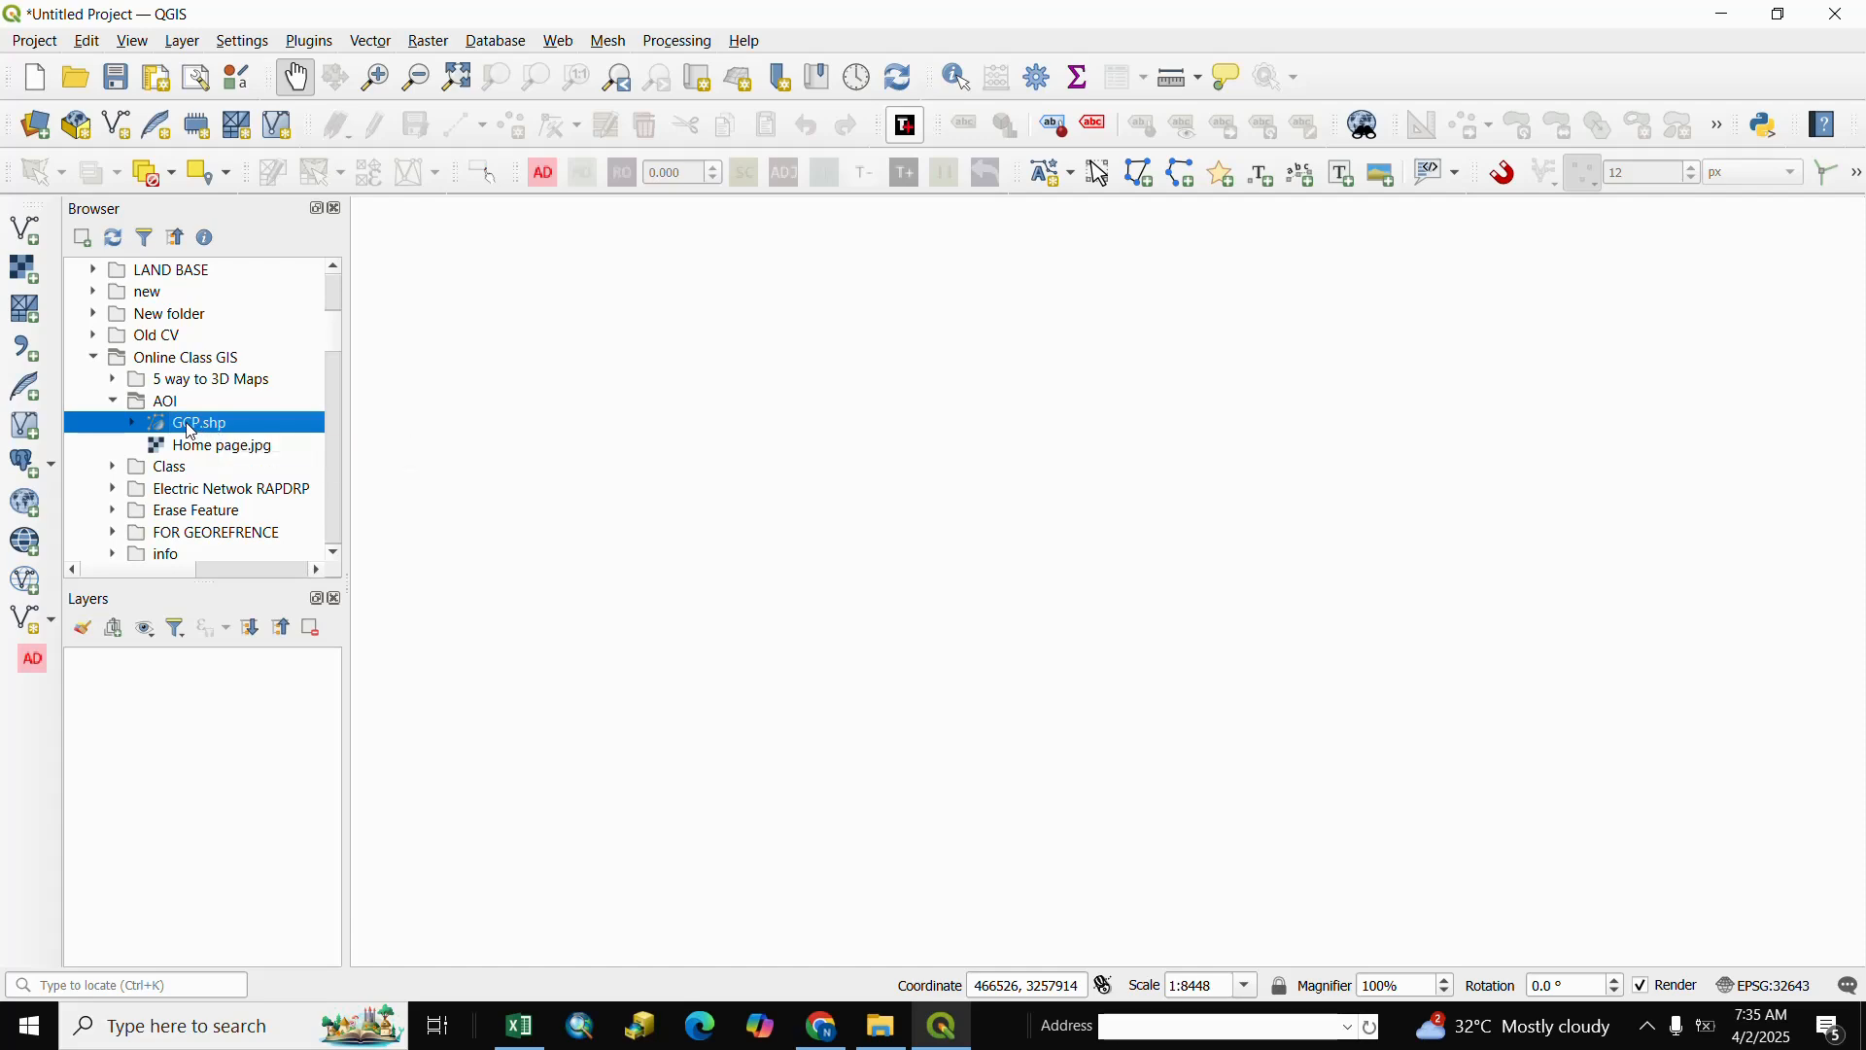
{"action": "left_click_drag", "start_coordinate": [191, 433], "coordinate": [1059, 535]}
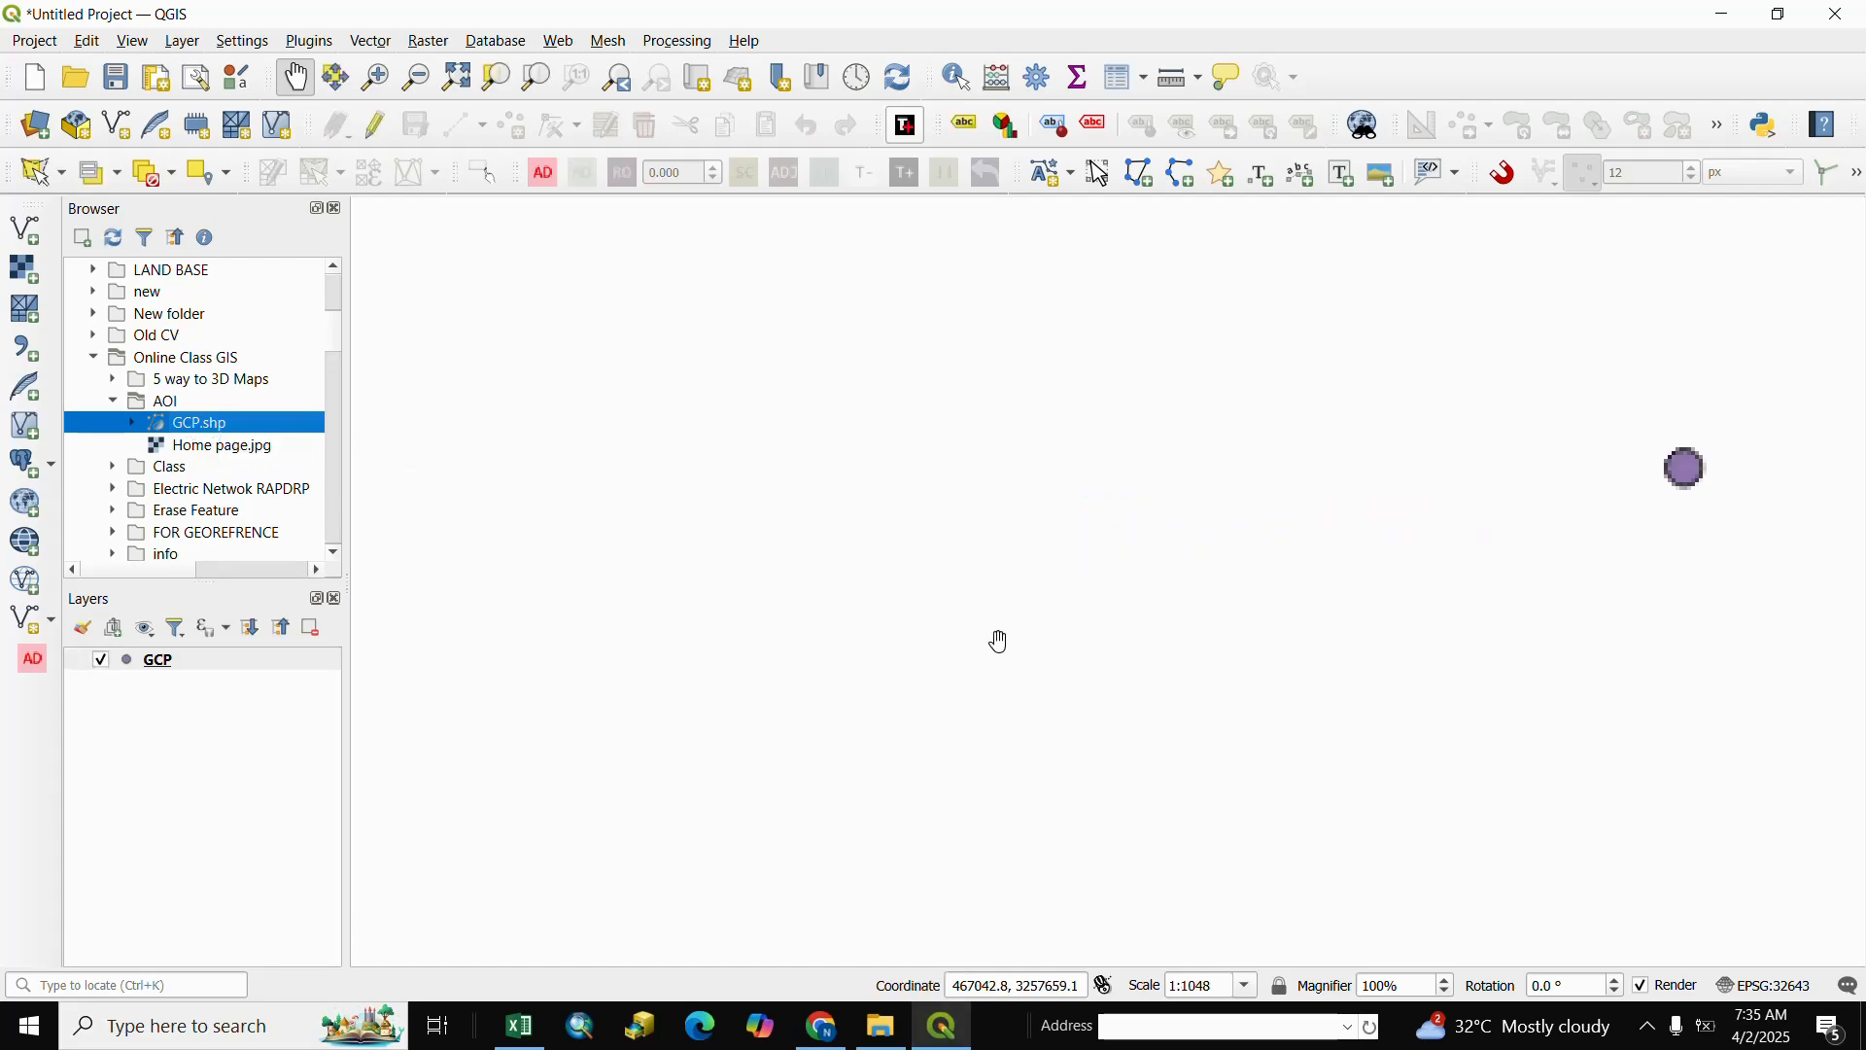
{"action": "scroll", "coordinate": [1001, 641], "scroll_direction": "down", "scroll_amount": 4}
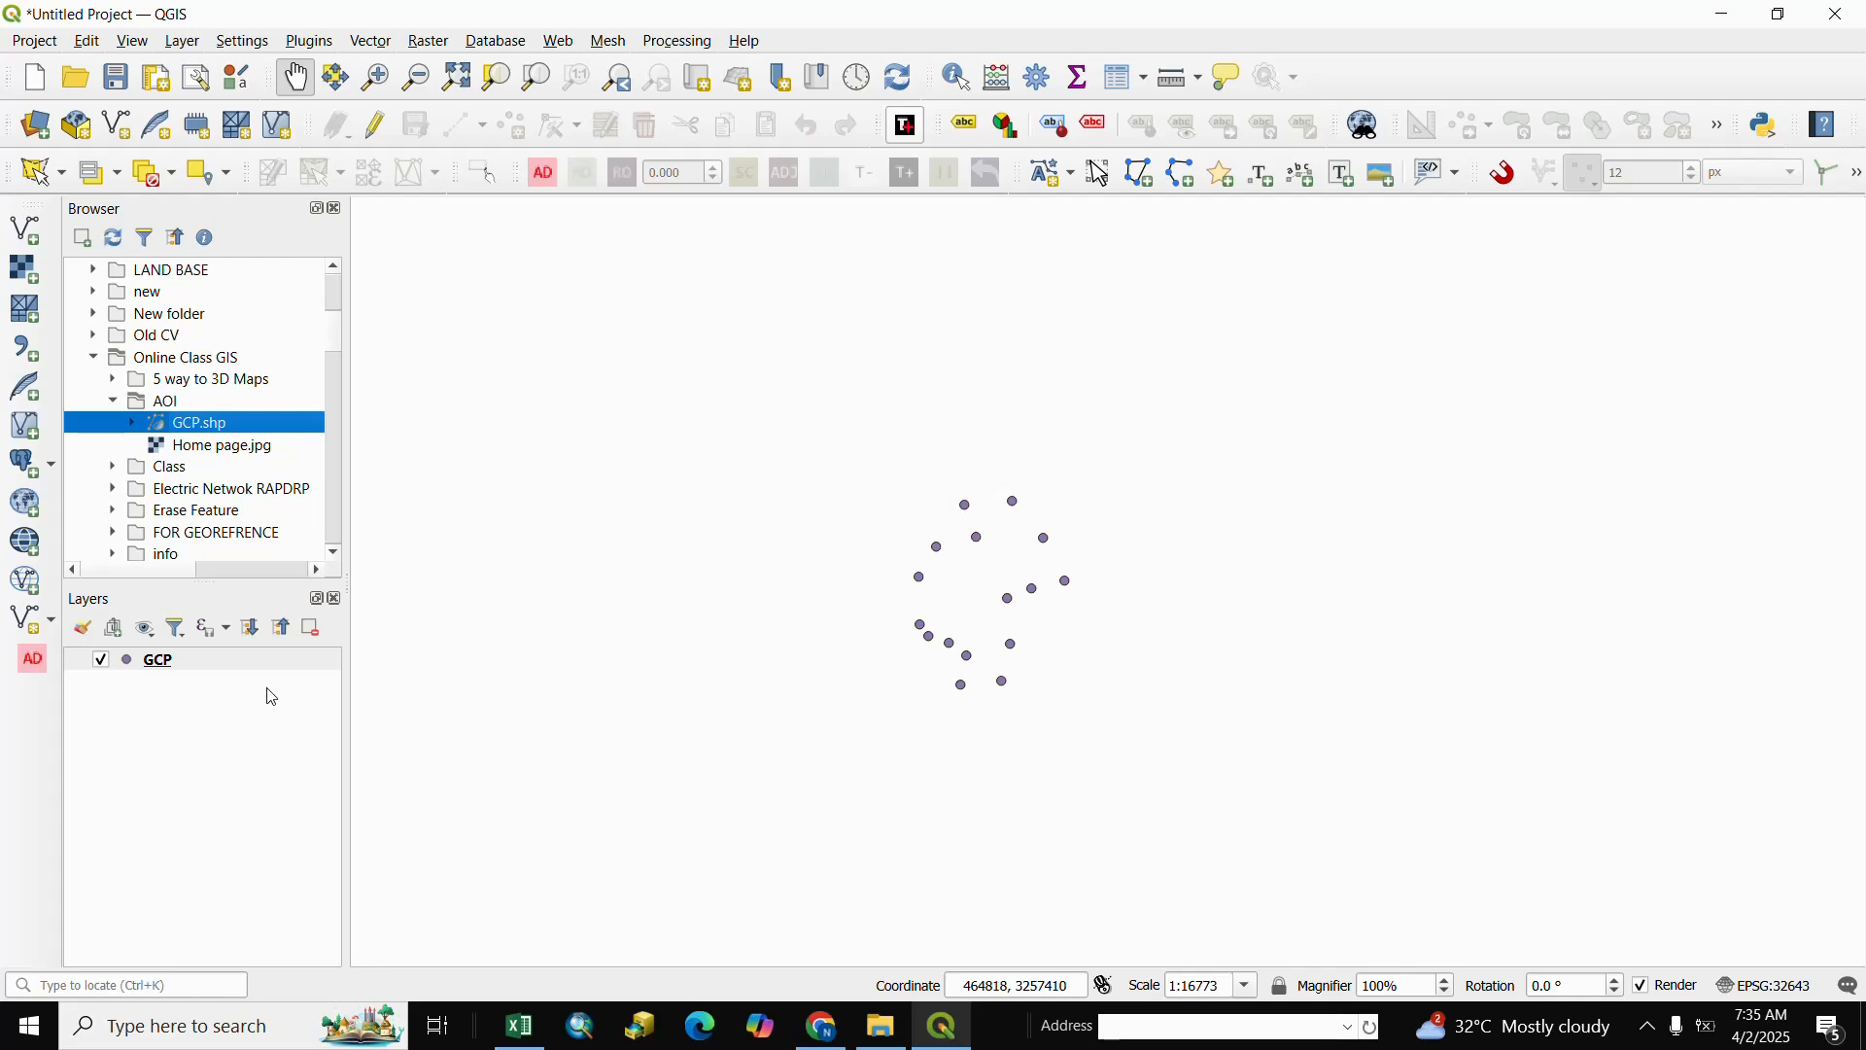
Hide the GCP layer on the map and show it again
{"action": "left_click", "coordinate": [126, 663]}
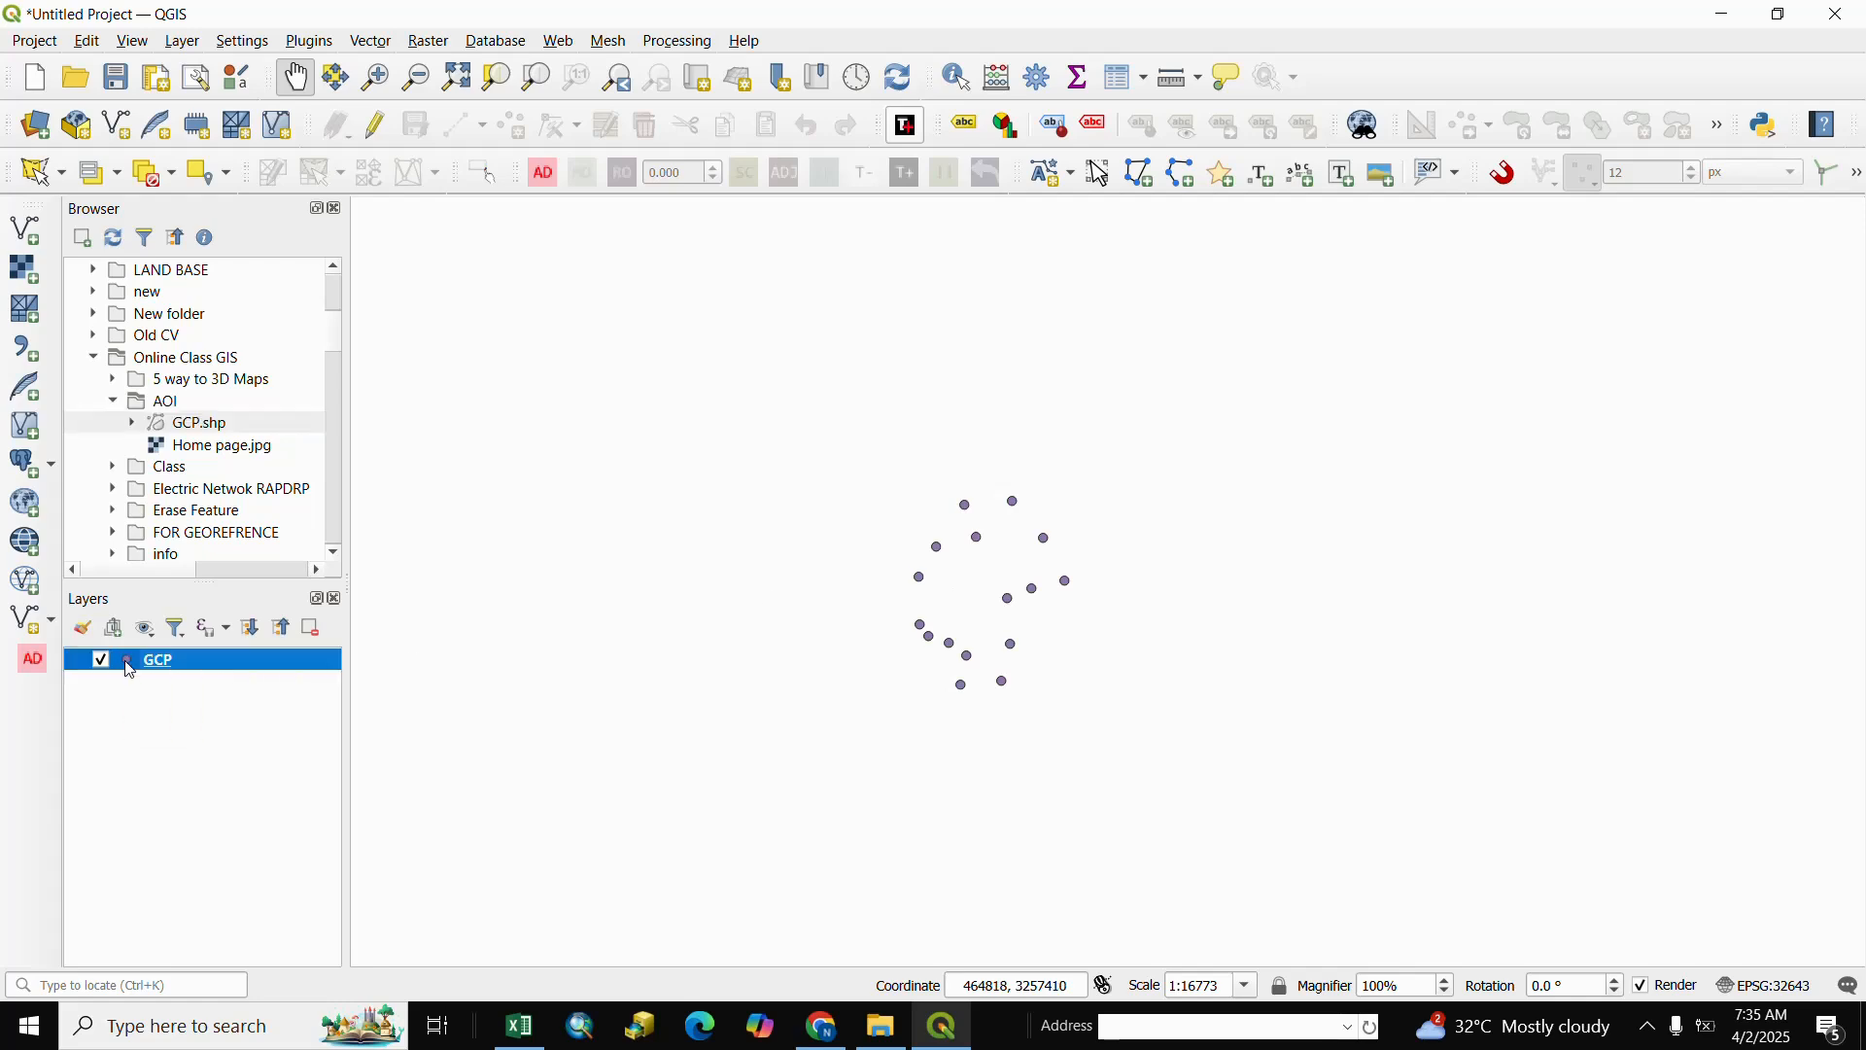
{"action": "left_click", "coordinate": [102, 664]}
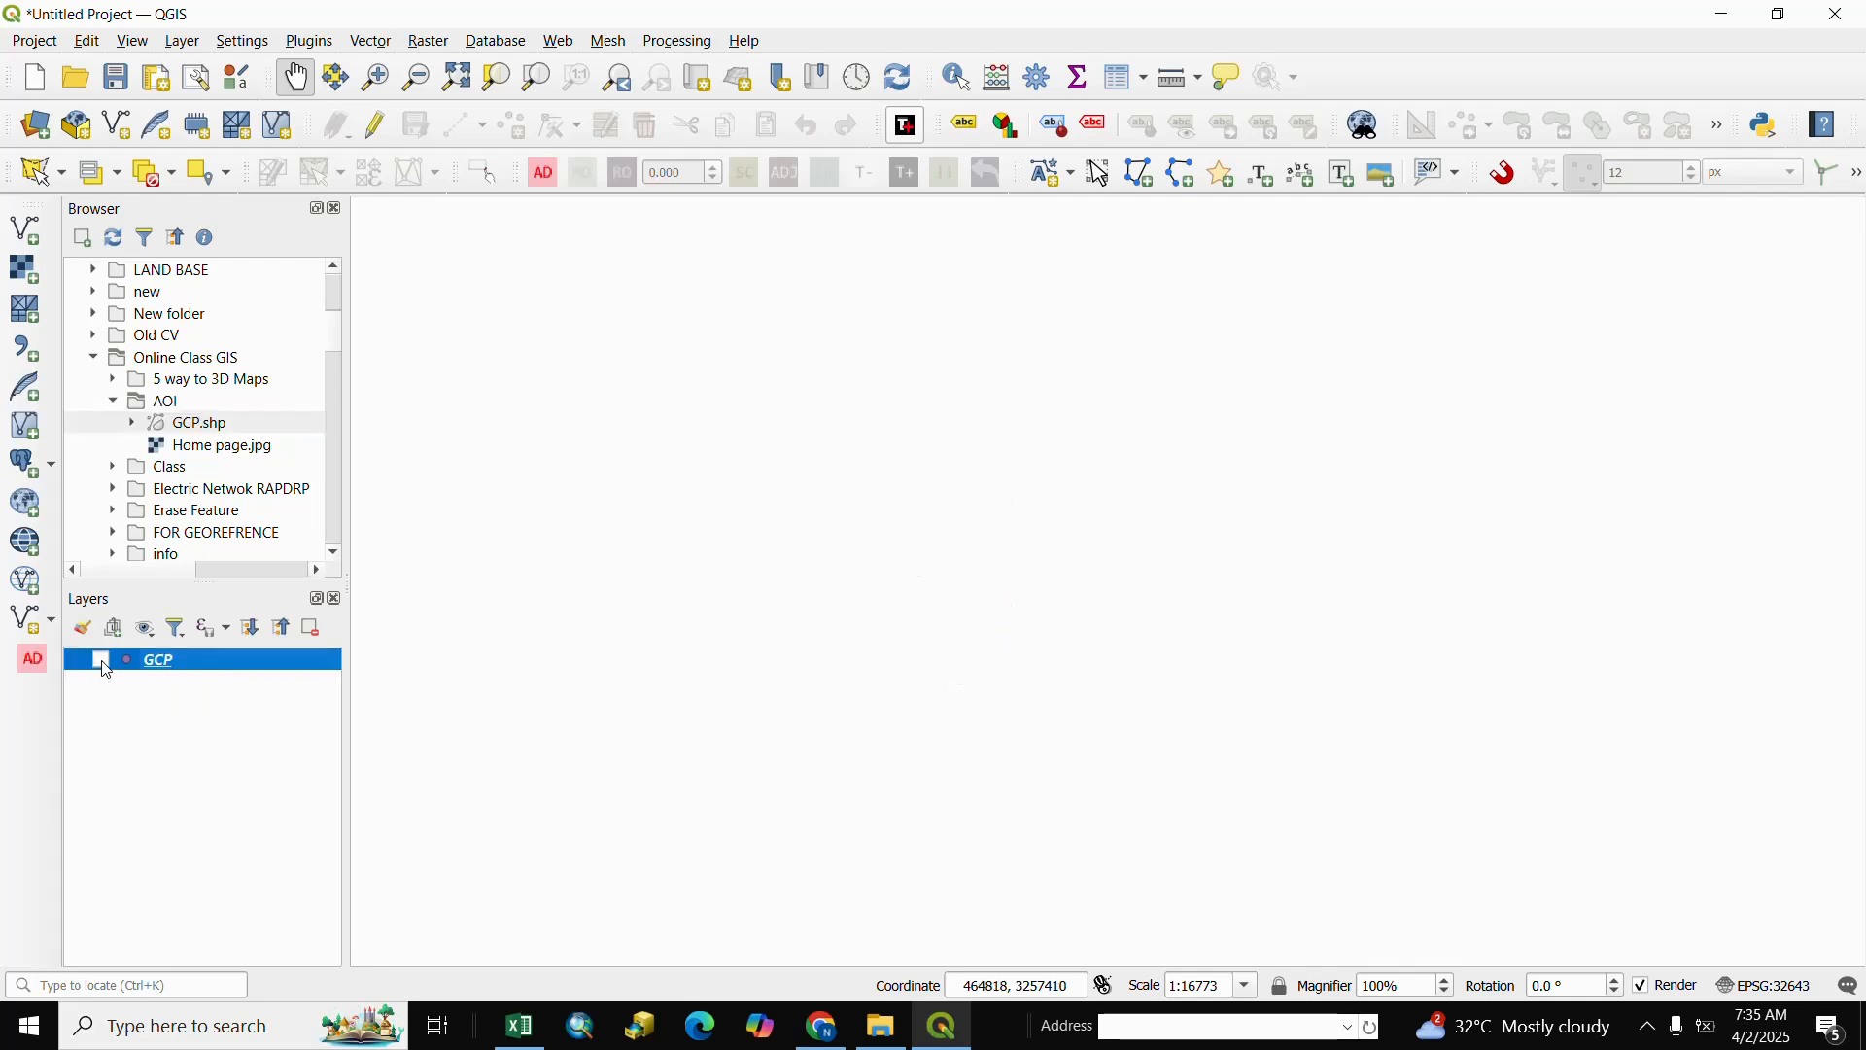
{"action": "left_click", "coordinate": [102, 664]}
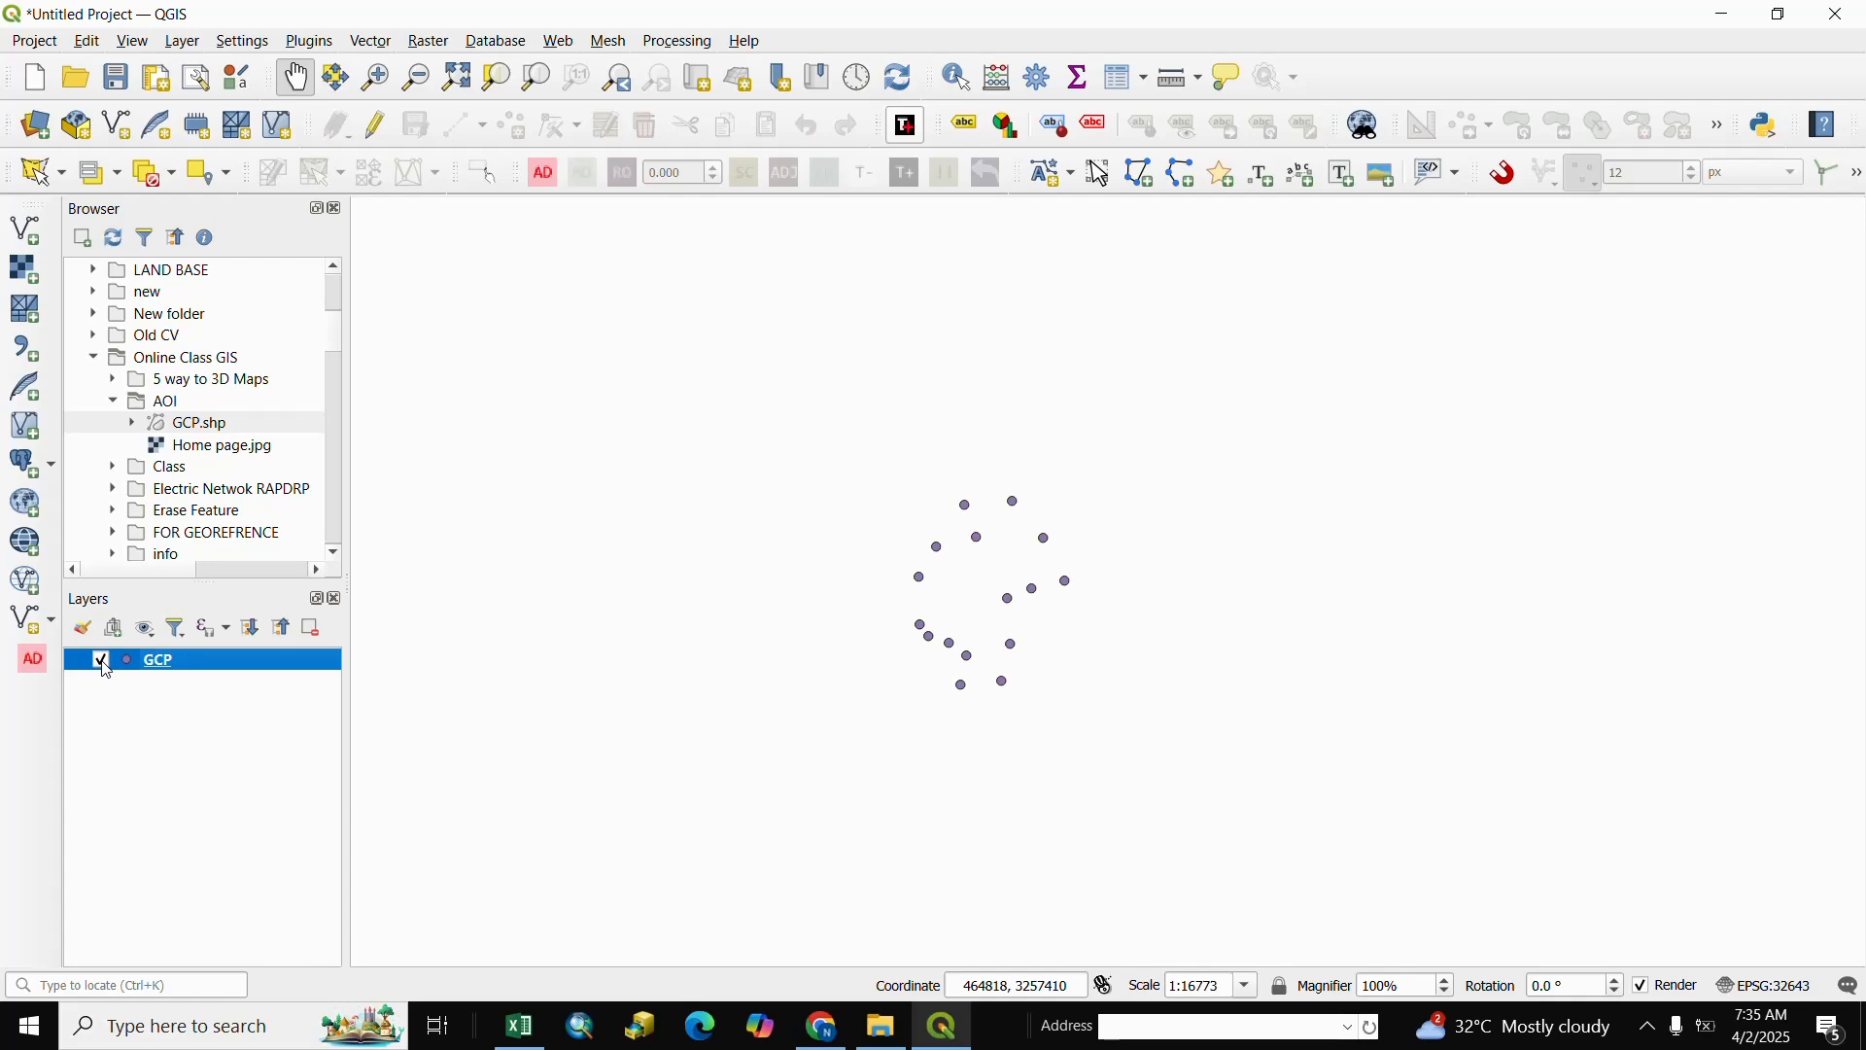
{"action": "scroll", "coordinate": [979, 616], "scroll_direction": "up", "scroll_amount": 2}
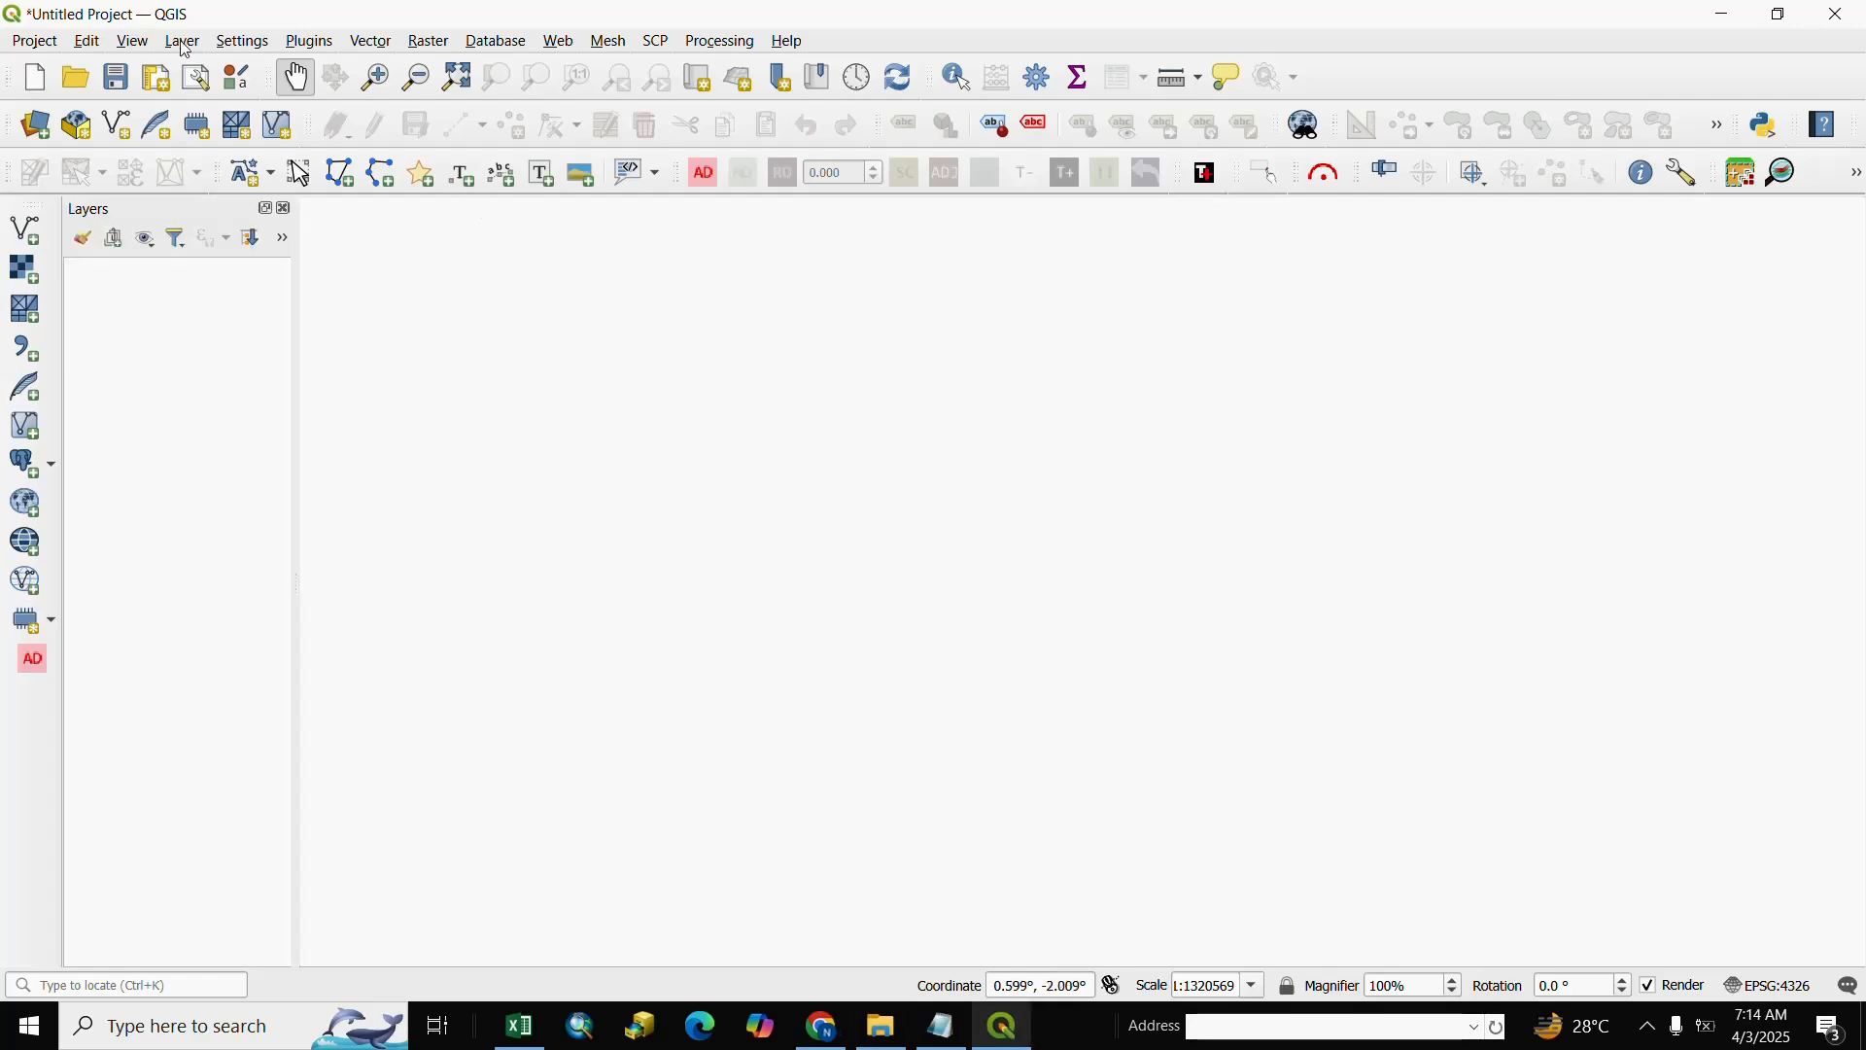
Create a temporary scratch layer named Point with Point geometry in EPSG:4326 - WGS 84, and select it in the layer list
{"action": "left_click", "coordinate": [184, 42]}
{"action": "mouse_move", "coordinate": [204, 97]}
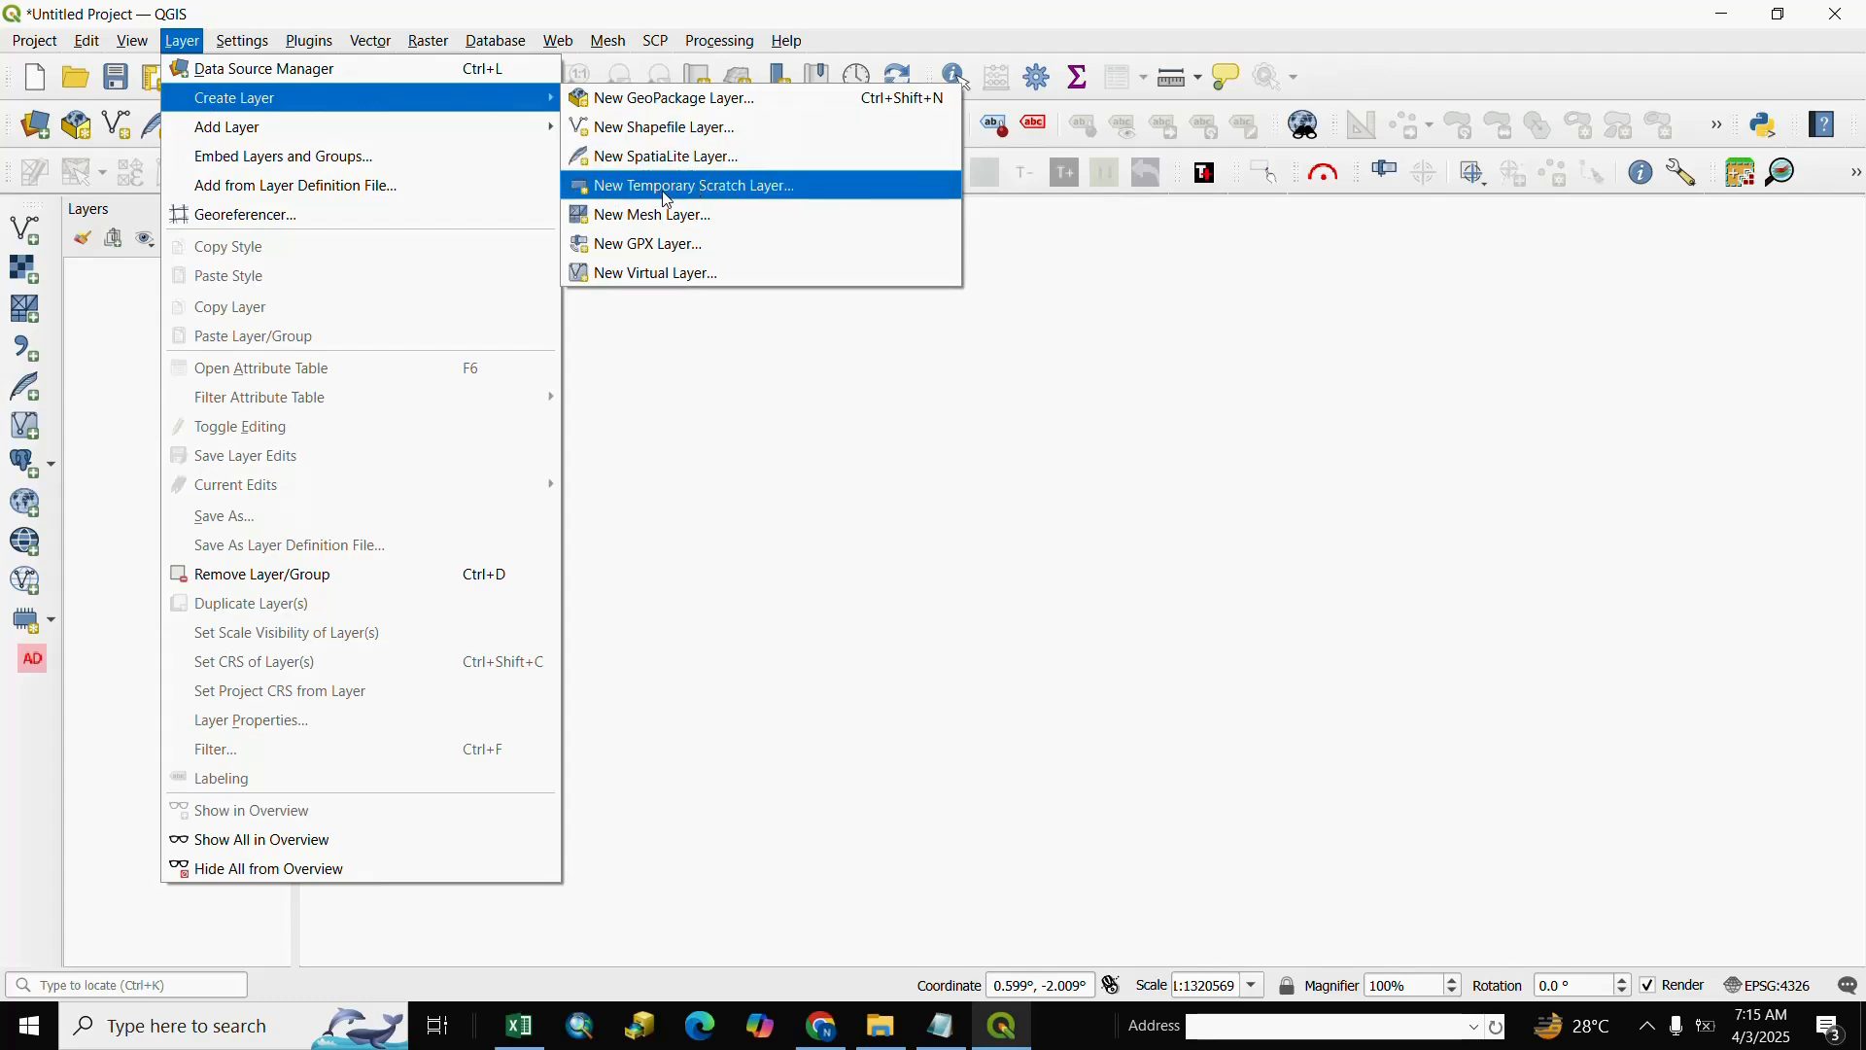
{"action": "left_click", "coordinate": [667, 200]}
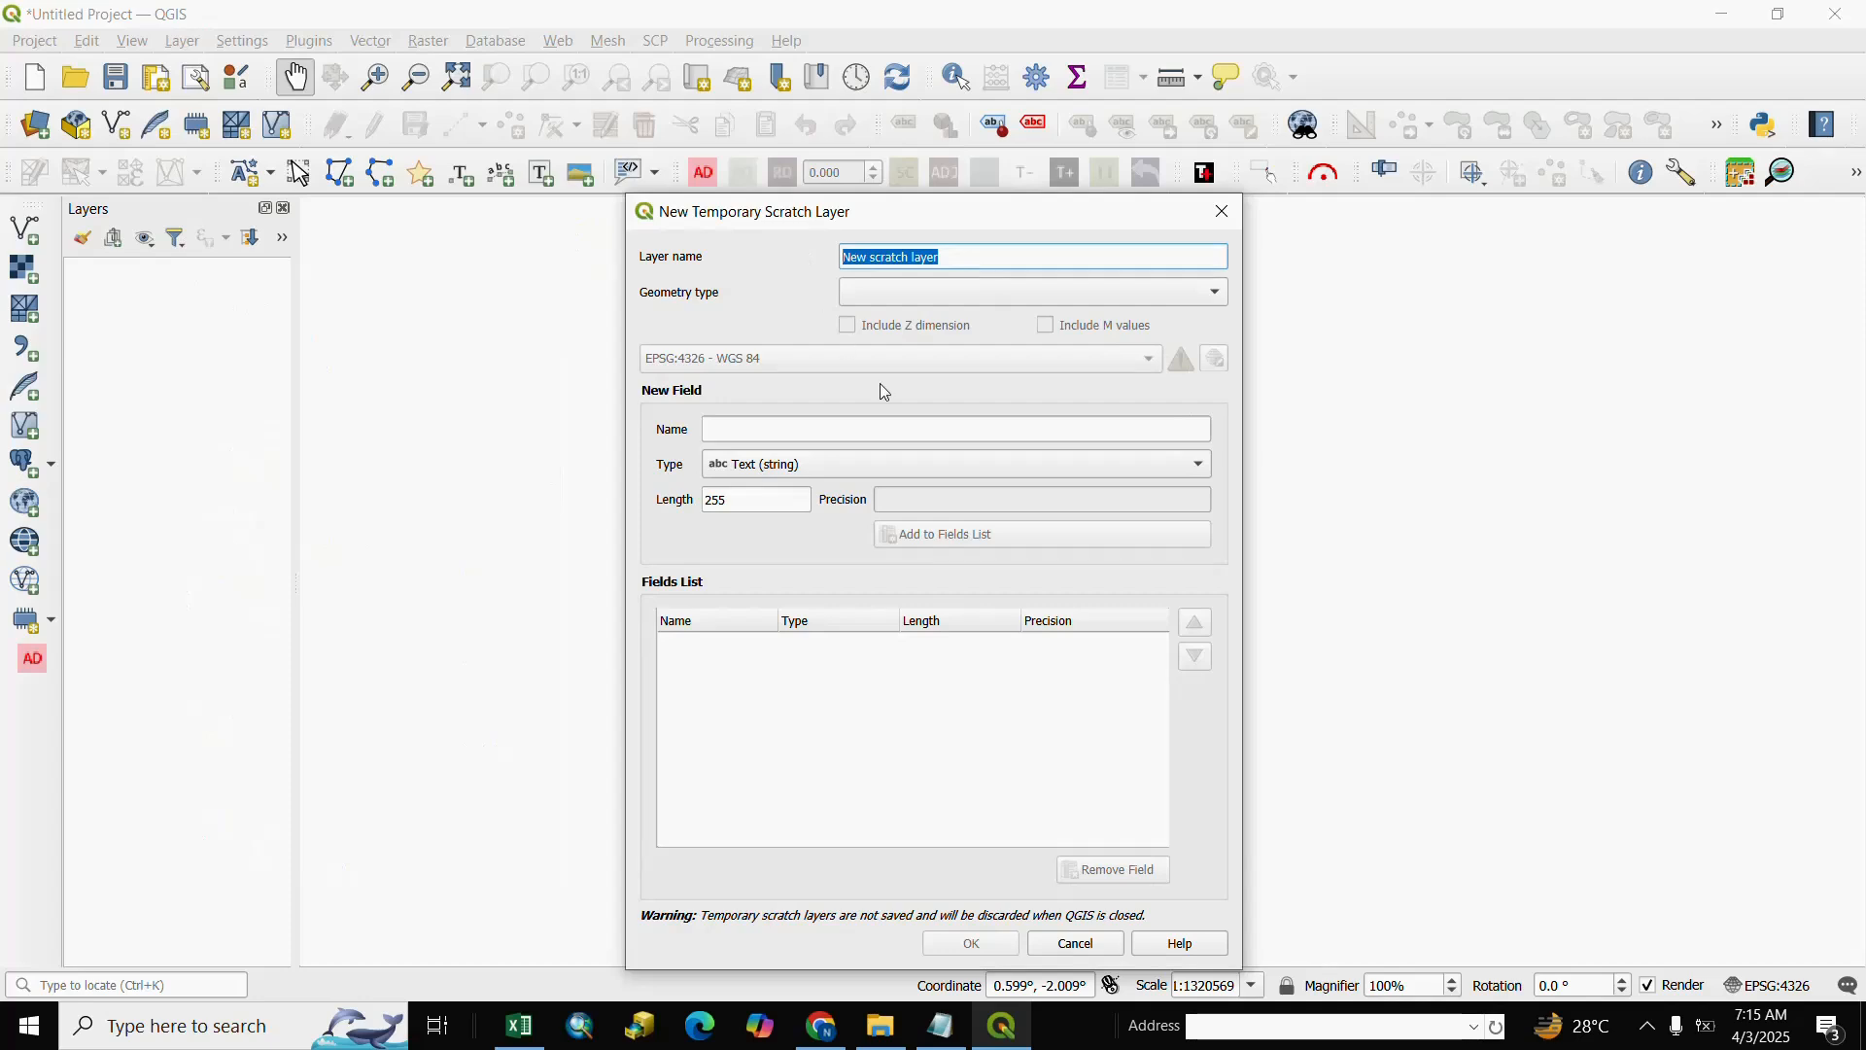
{"action": "type", "text": "Point"}
{"action": "left_click", "coordinate": [939, 307]}
{"action": "left_click", "coordinate": [912, 321]}
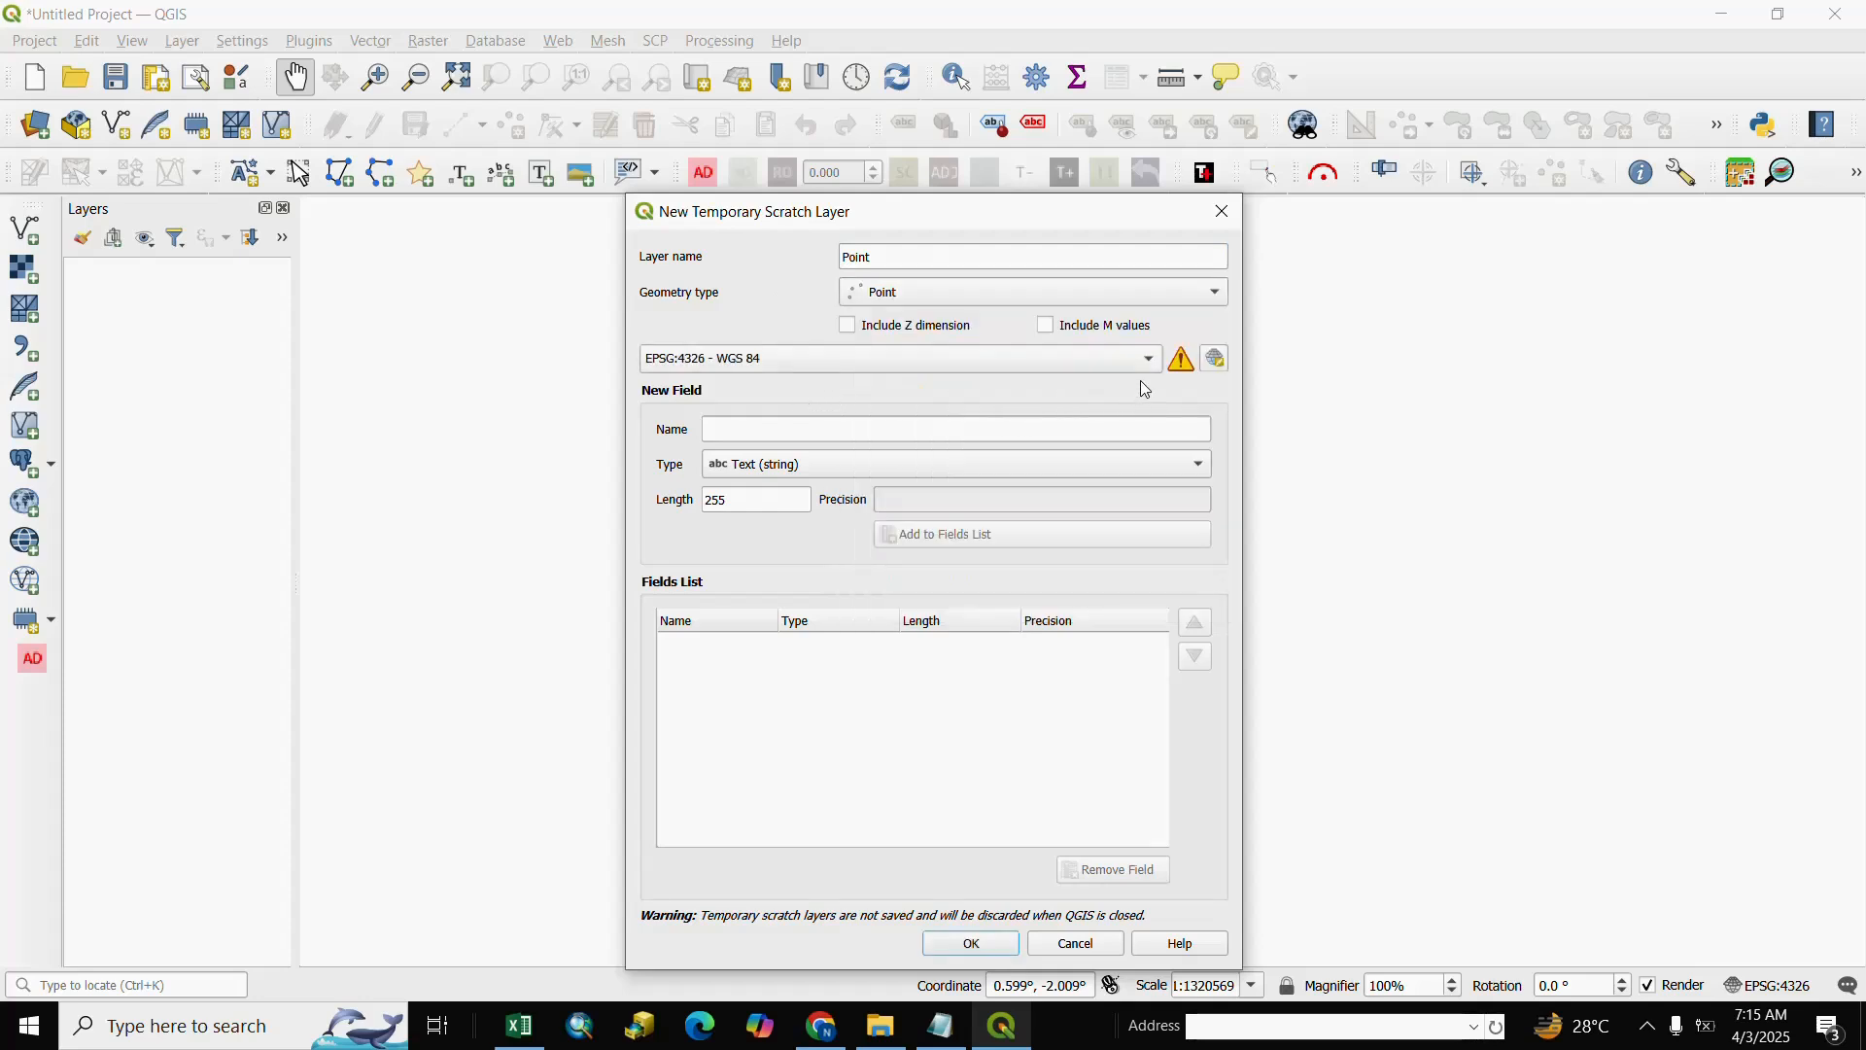
{"action": "left_click", "coordinate": [969, 945]}
{"action": "left_click", "coordinate": [217, 361]}
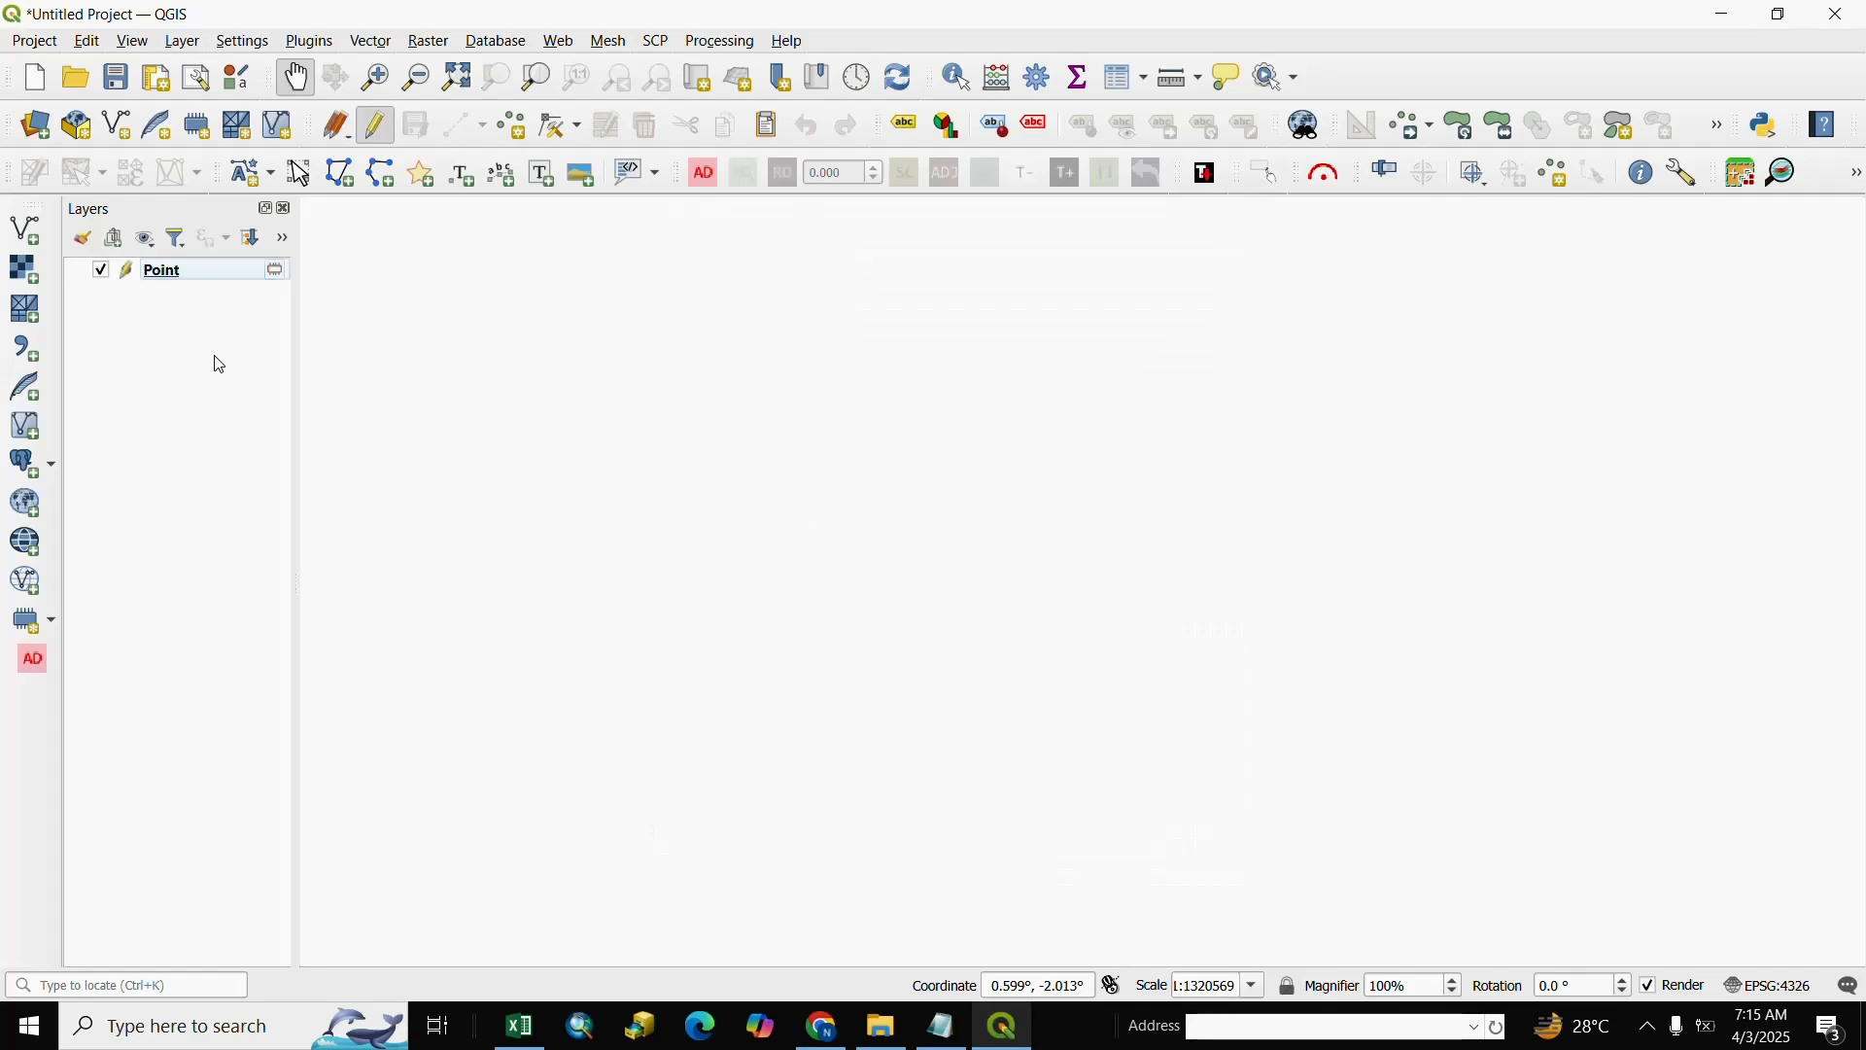
{"action": "left_click", "coordinate": [158, 277]}
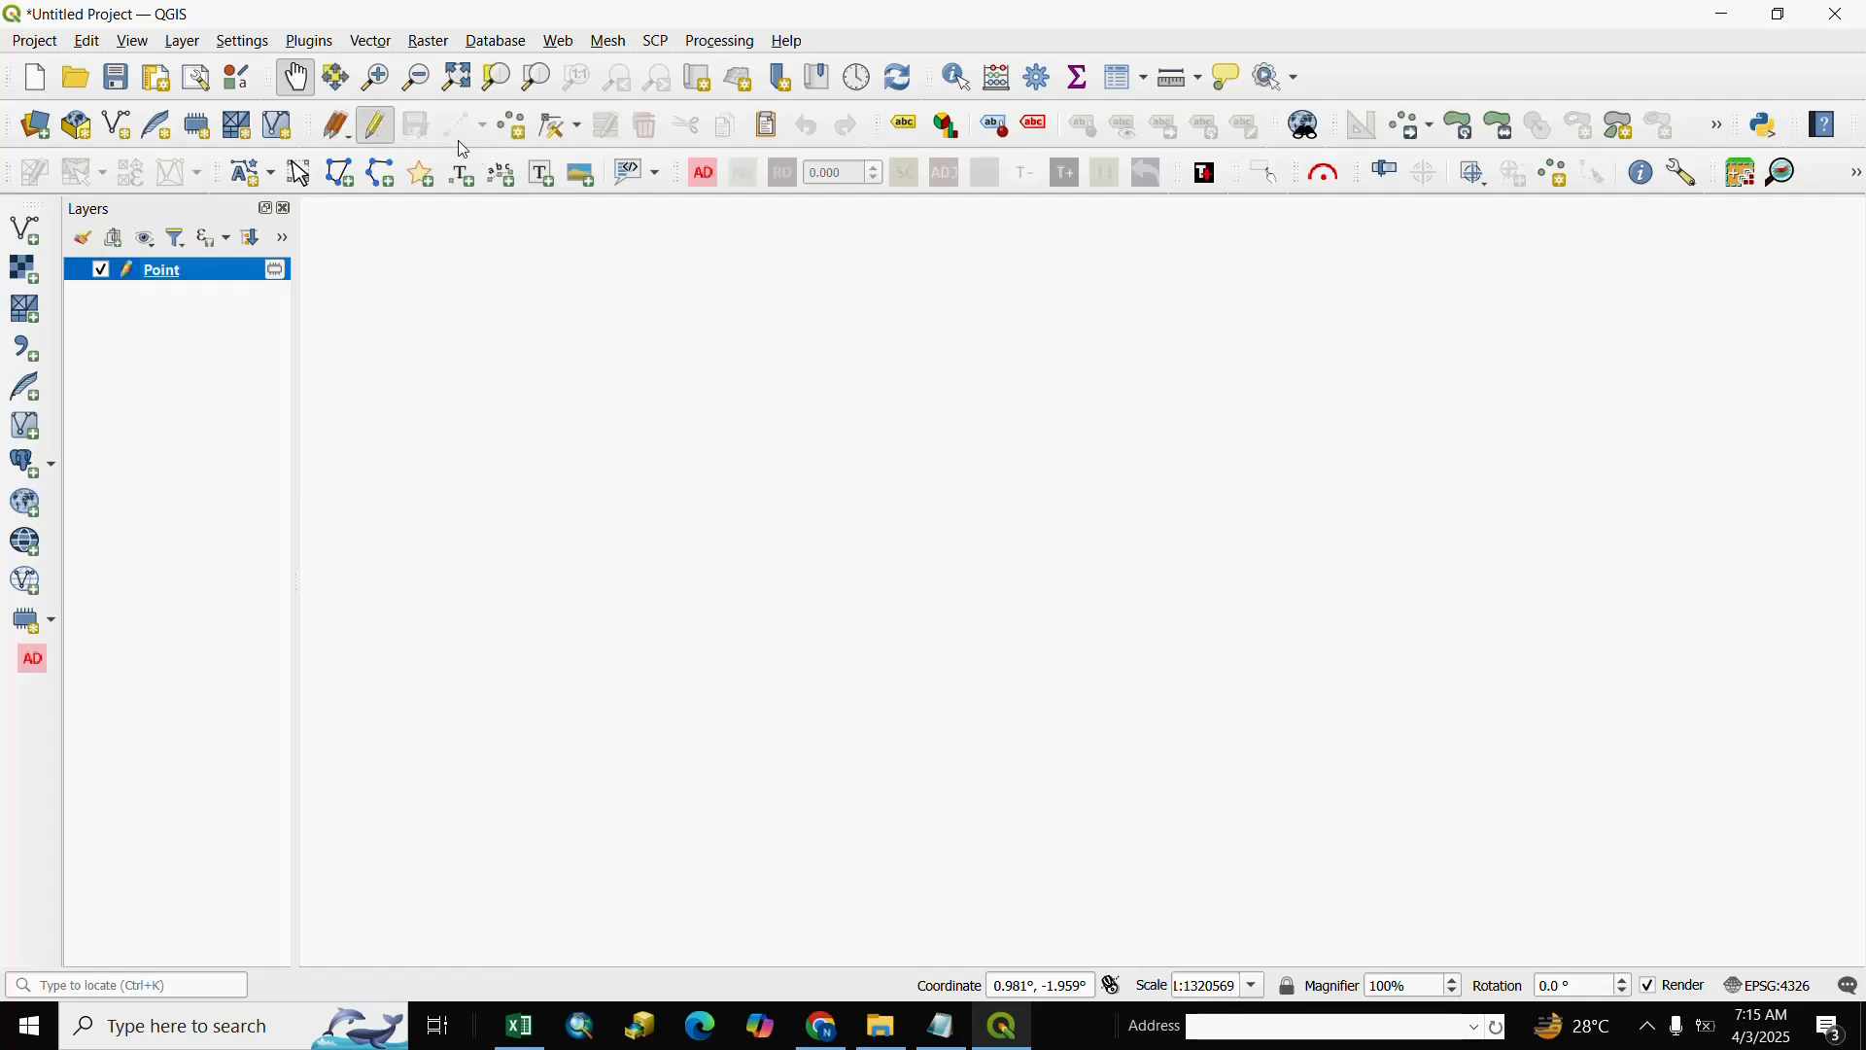
Add ten point features to the Point layer, nine in a rough ring and one near its center
{"action": "left_click", "coordinate": [512, 127]}
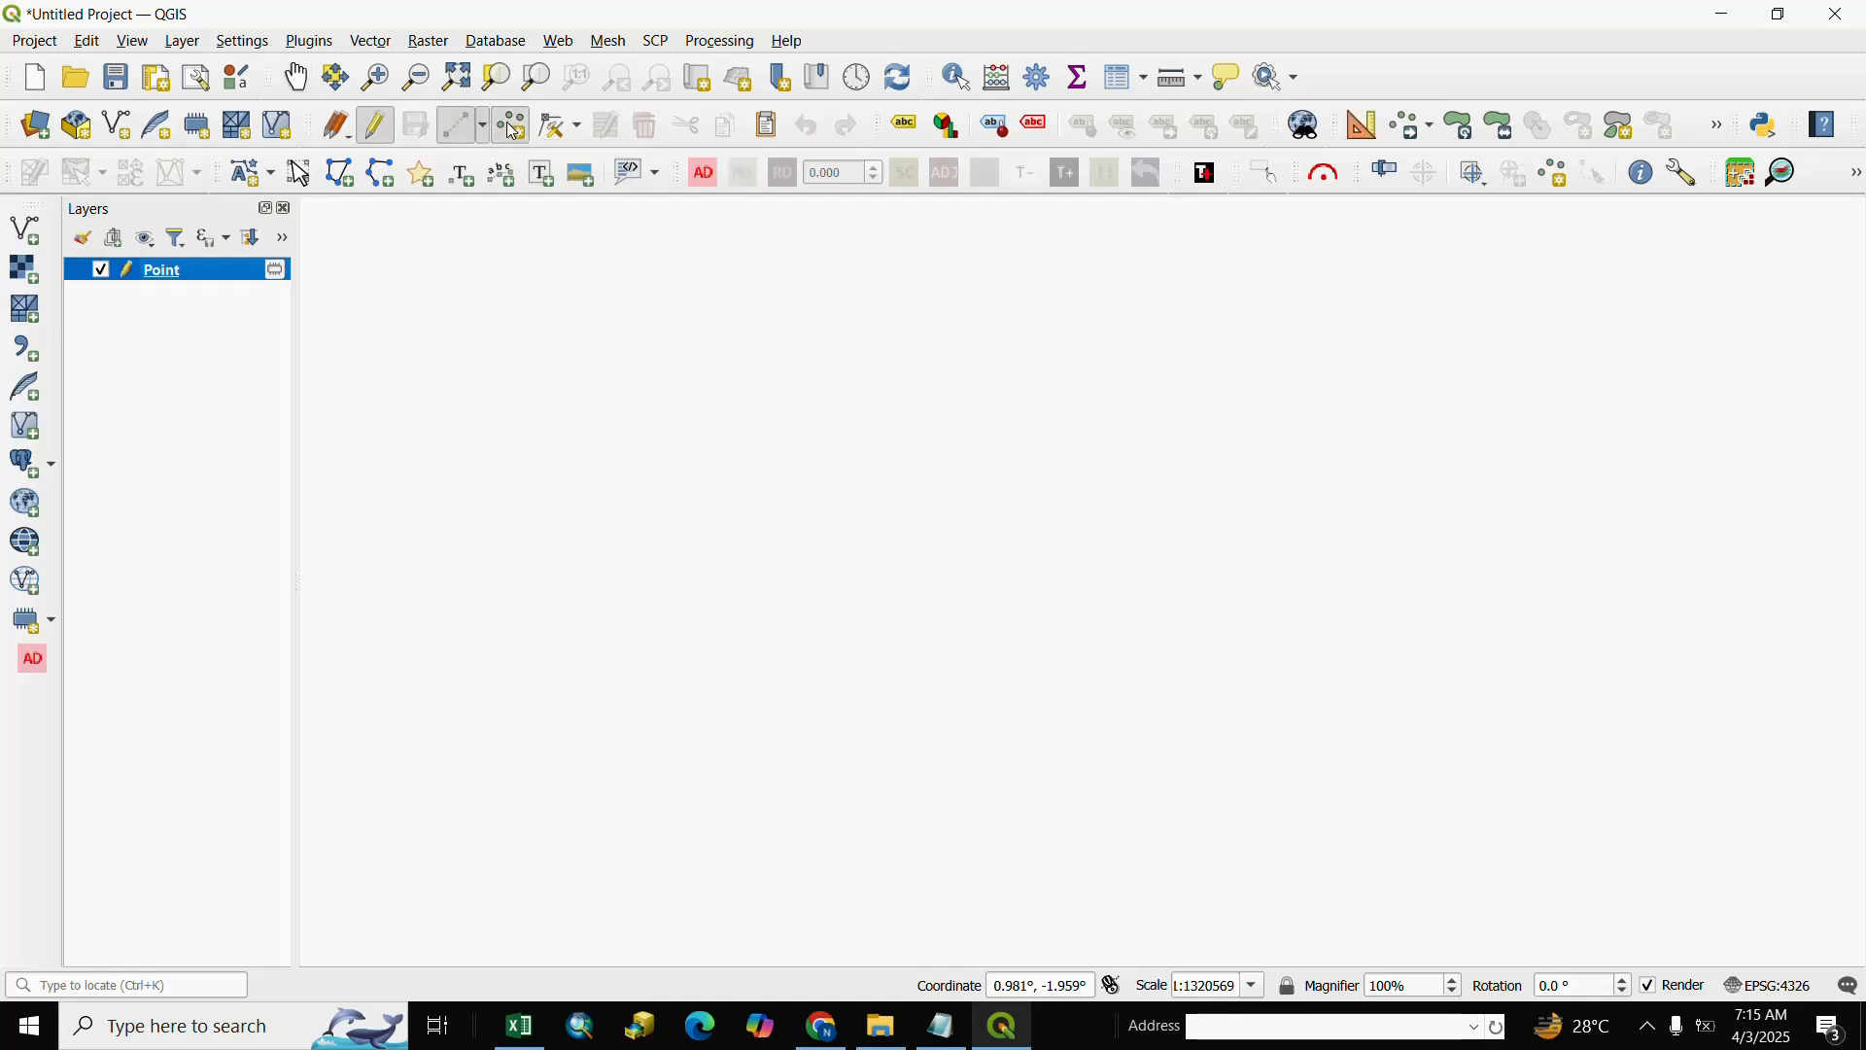
{"action": "left_click", "coordinate": [520, 405]}
{"action": "left_click", "coordinate": [764, 362]}
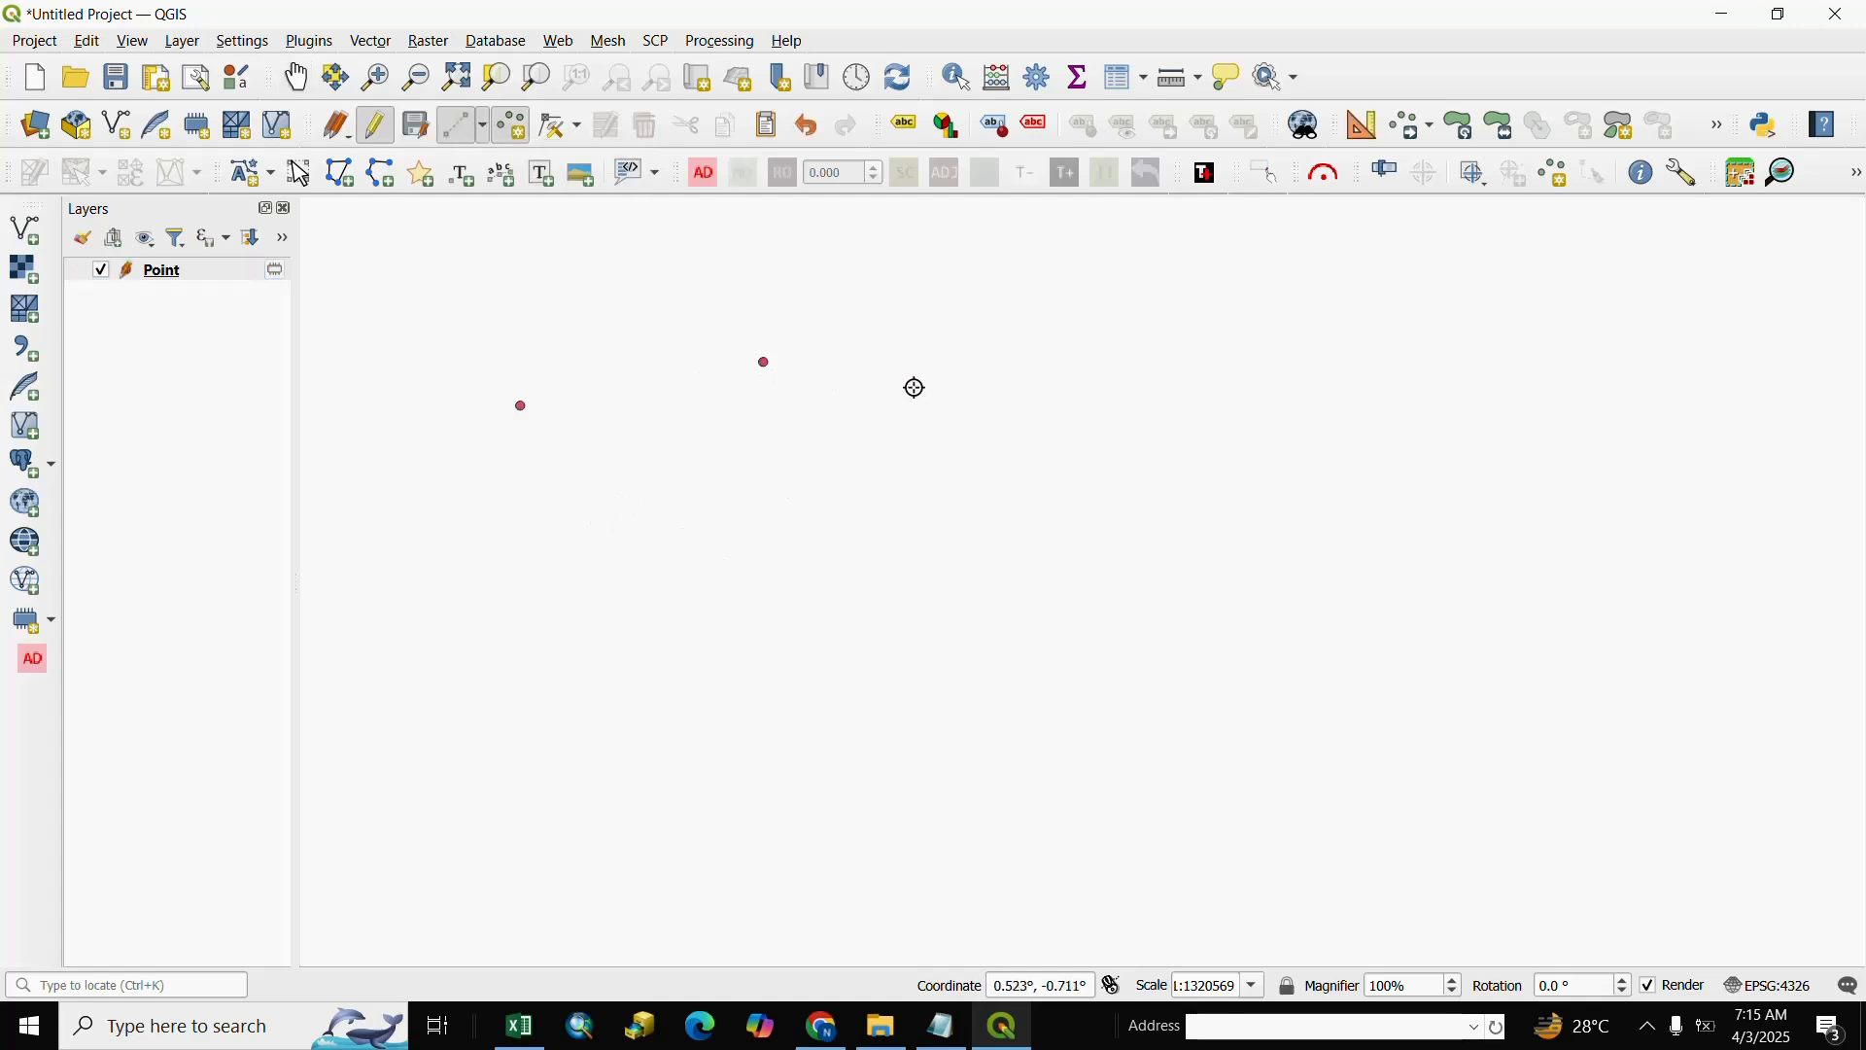
{"action": "left_click", "coordinate": [962, 372]}
{"action": "left_click", "coordinate": [1145, 482]}
{"action": "left_click", "coordinate": [1175, 654]}
{"action": "left_click", "coordinate": [803, 841]}
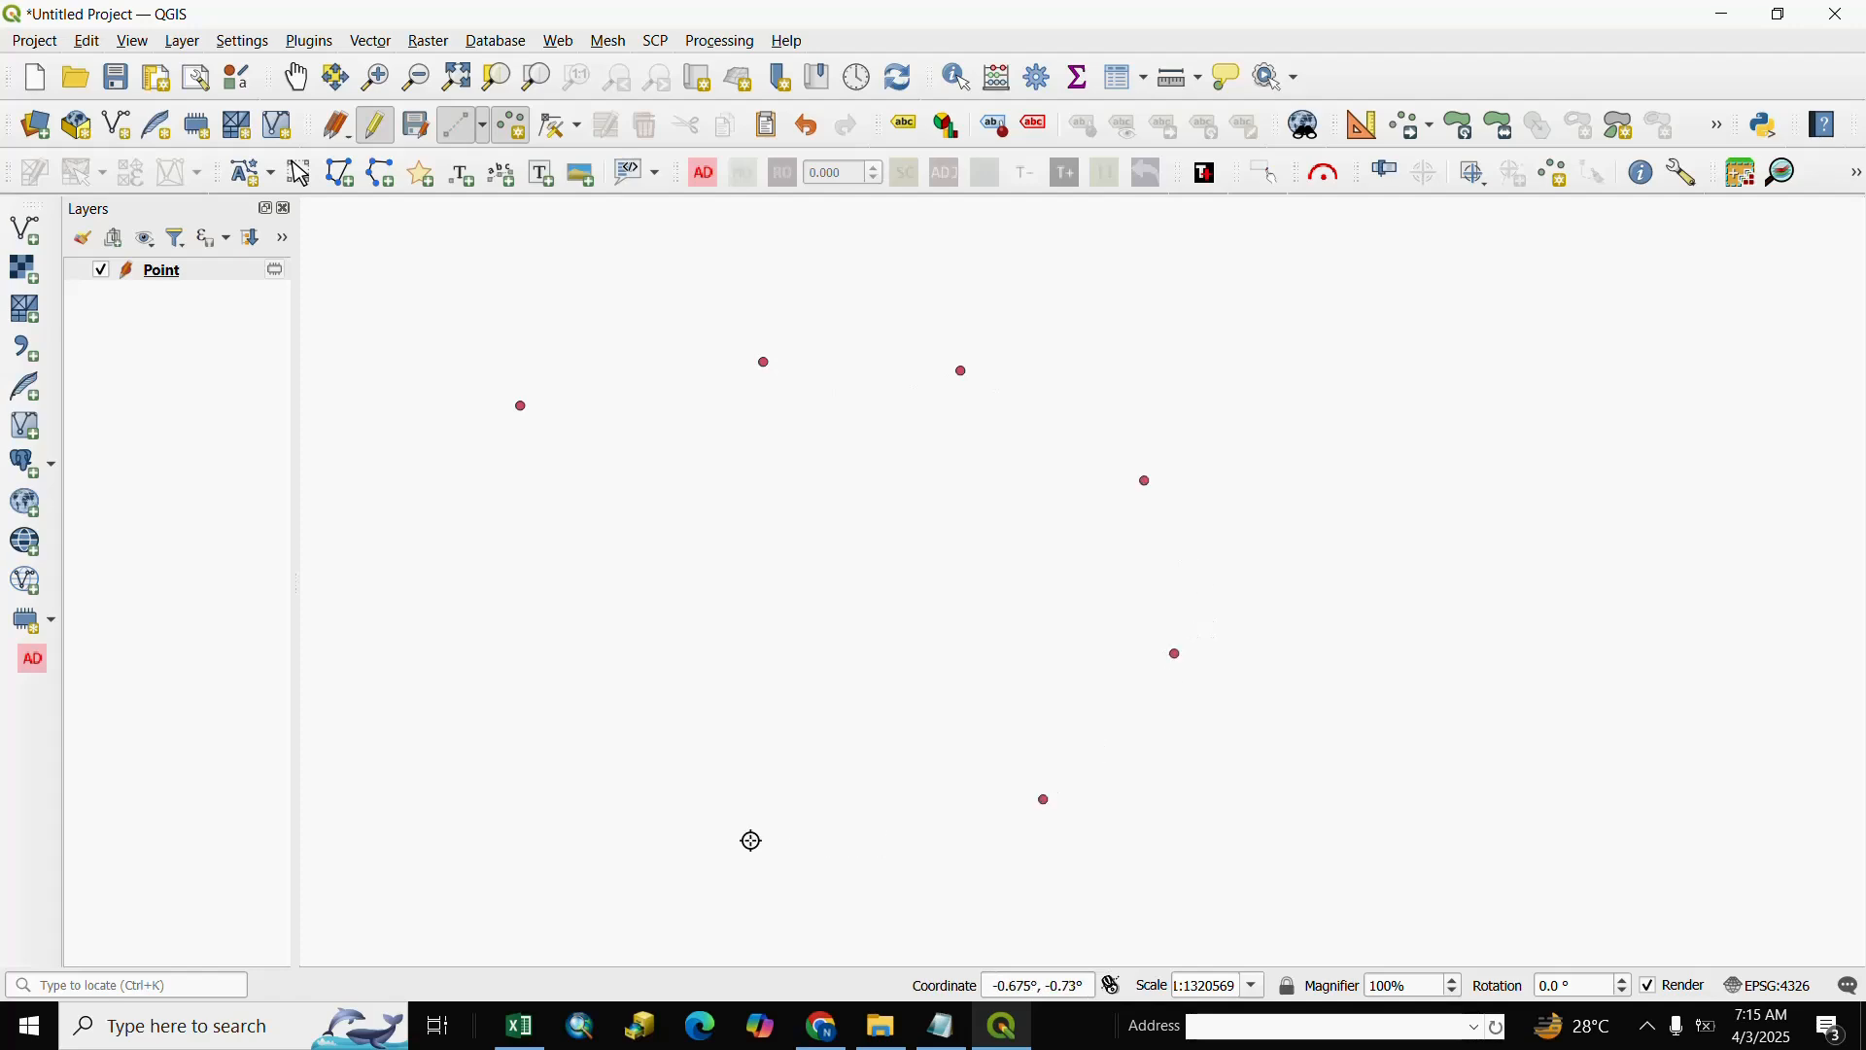
{"action": "left_click", "coordinate": [597, 789]}
{"action": "left_click", "coordinate": [486, 585]}
{"action": "left_click", "coordinate": [849, 591]}
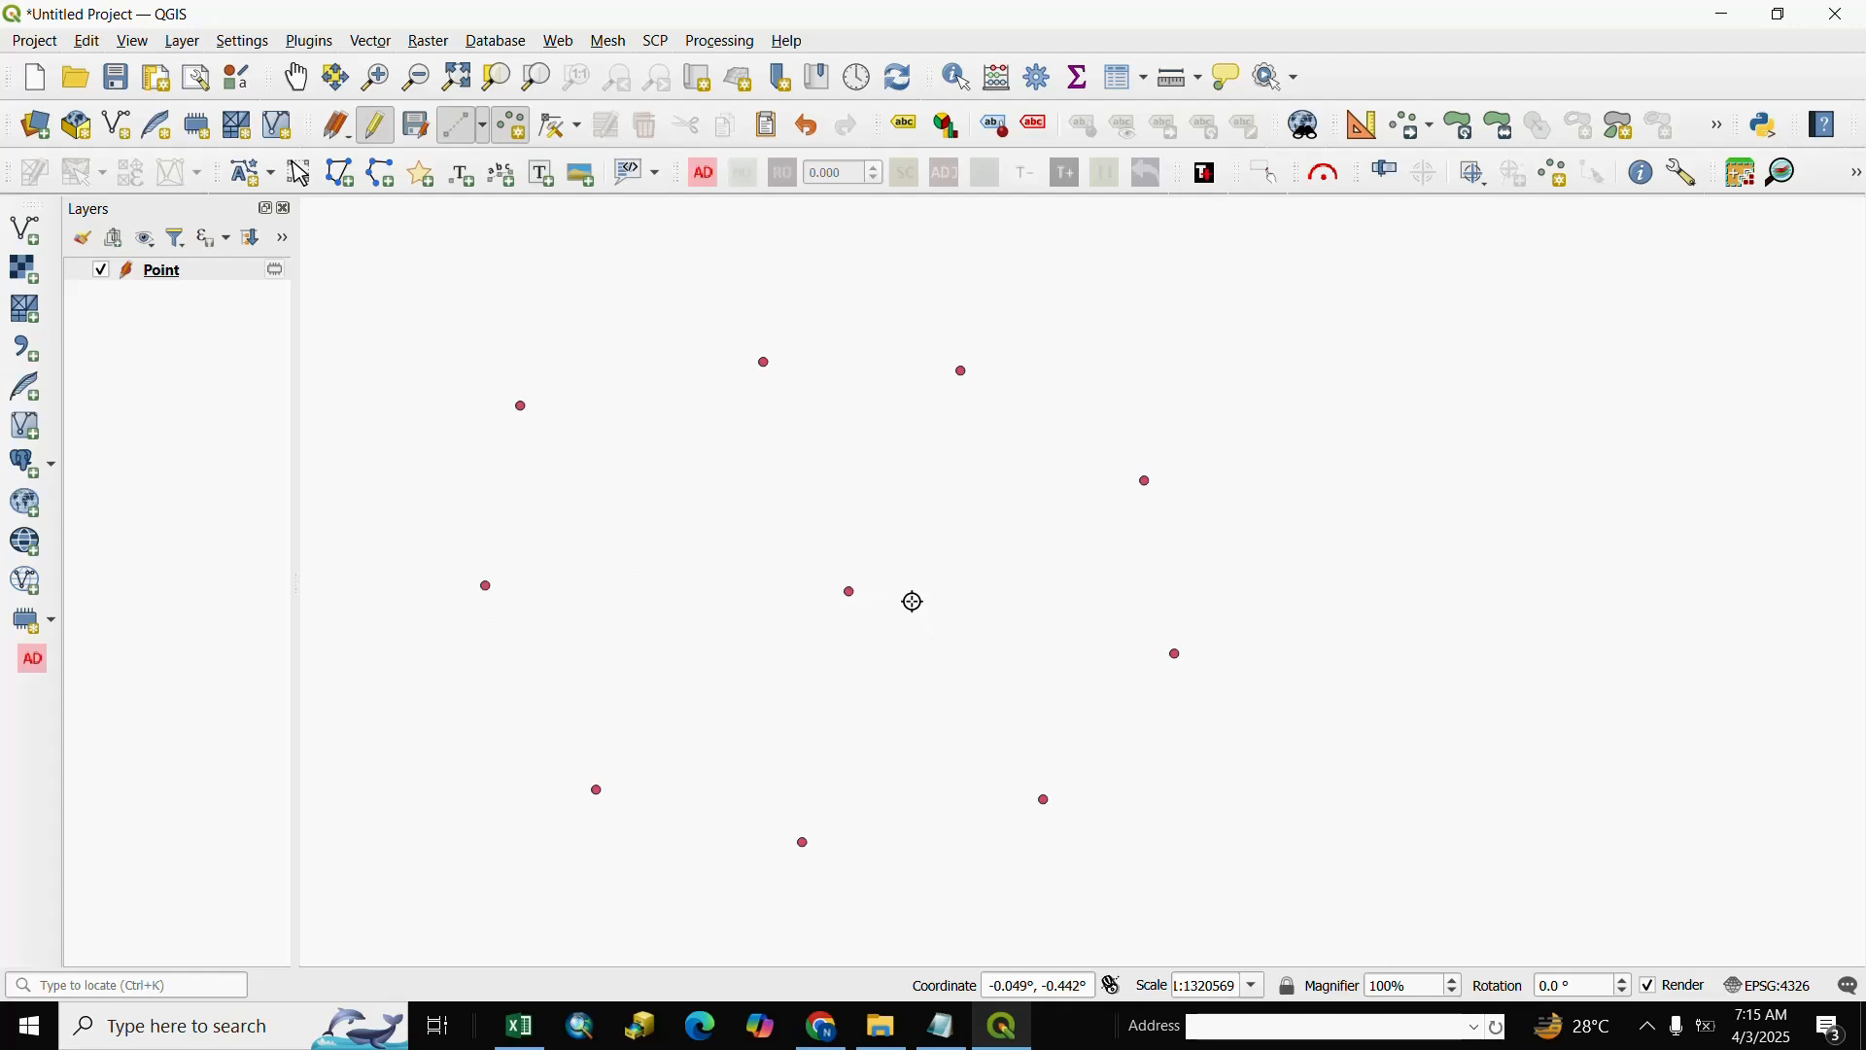
Review the Point layer's attribute table, close it, and identify the upper point left of the ring's top center
{"action": "left_click", "coordinate": [1122, 85]}
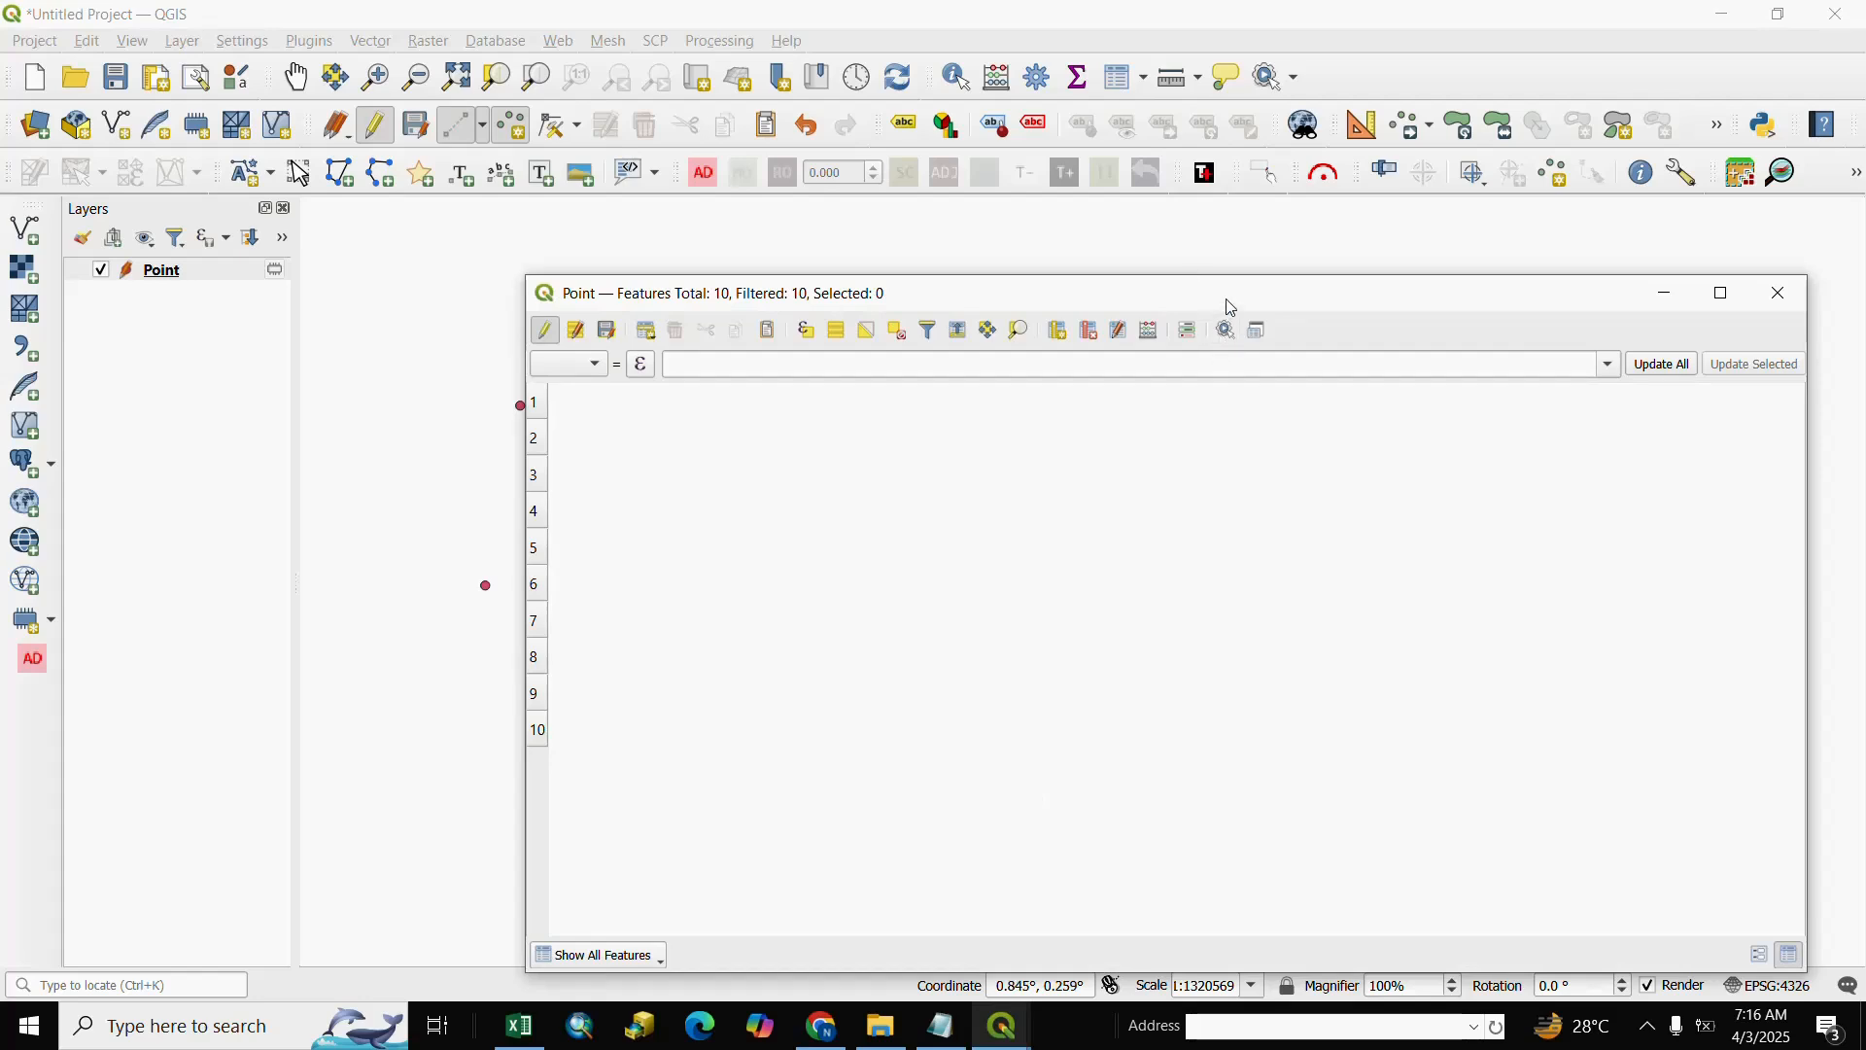
{"action": "mouse_move", "coordinate": [1208, 282]}
{"action": "left_mouse_down"}
{"action": "mouse_move", "coordinate": [1208, 336]}
{"action": "mouse_move", "coordinate": [1229, 253]}
{"action": "left_mouse_up"}
{"action": "left_click", "coordinate": [838, 379]}
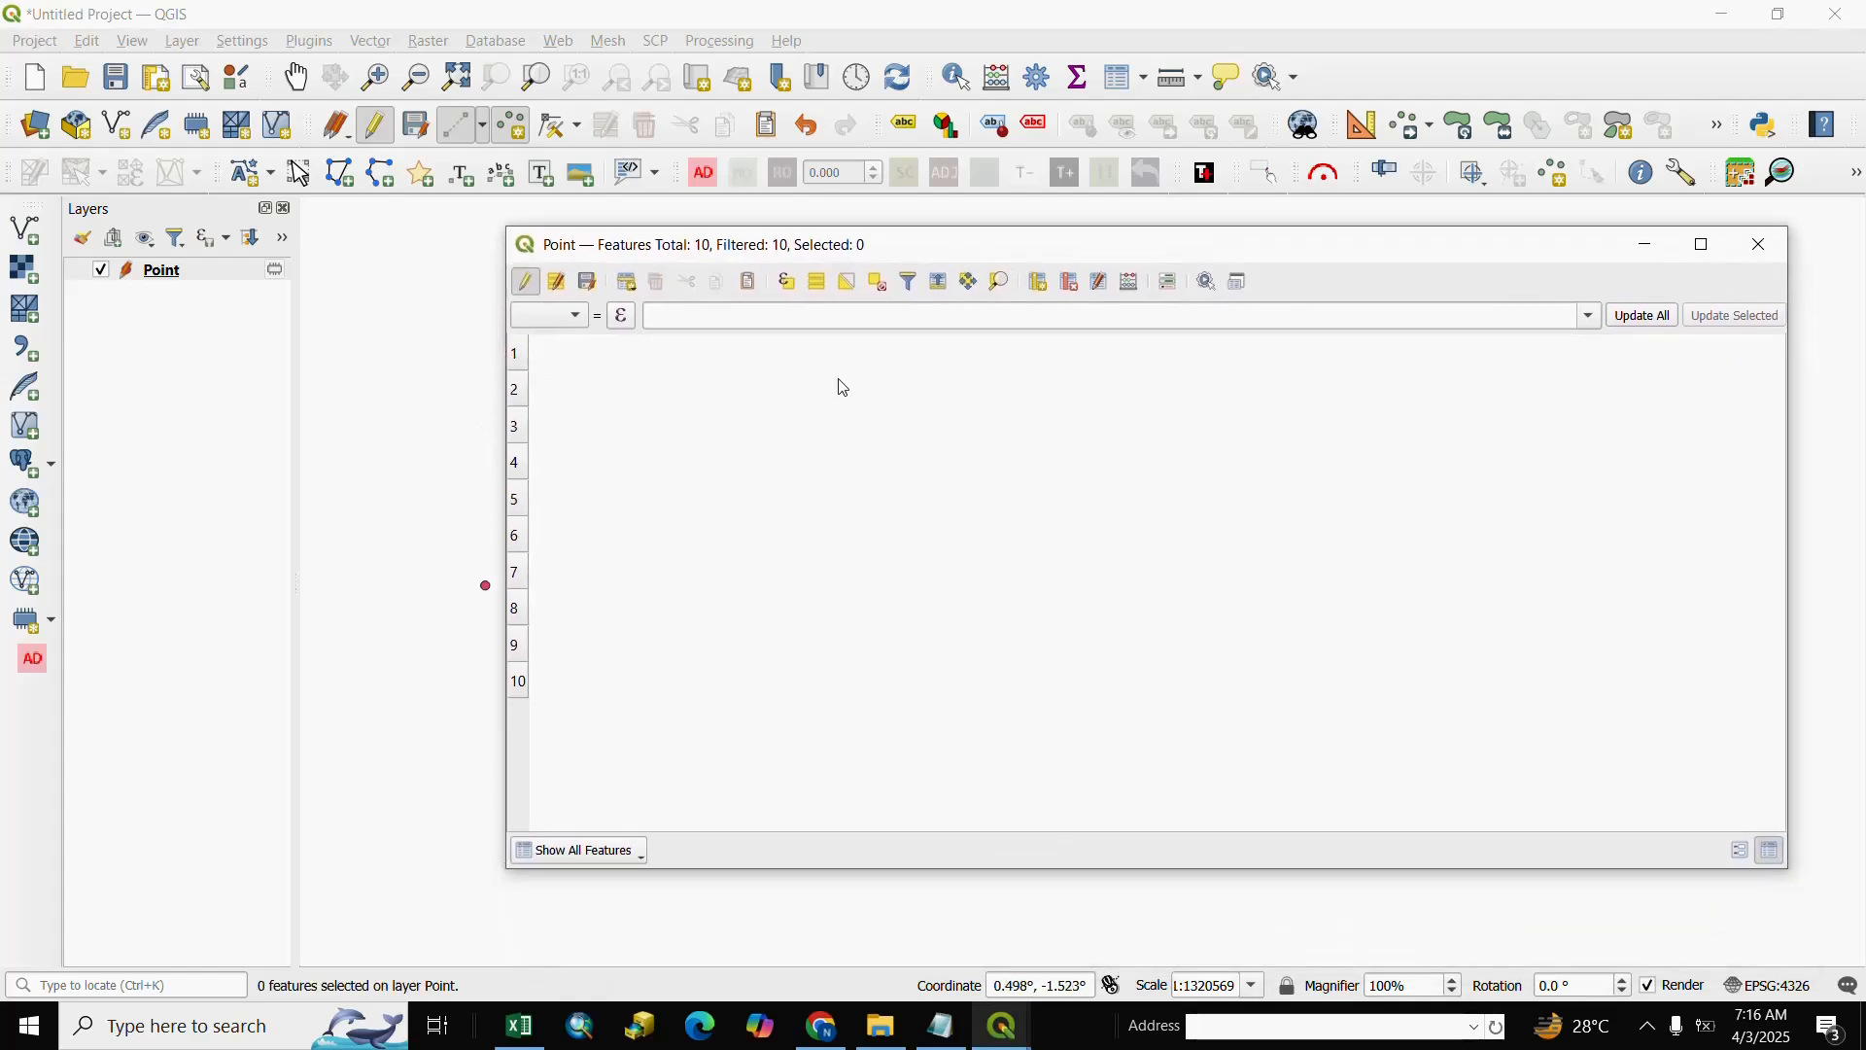
{"action": "left_click", "coordinate": [1762, 247]}
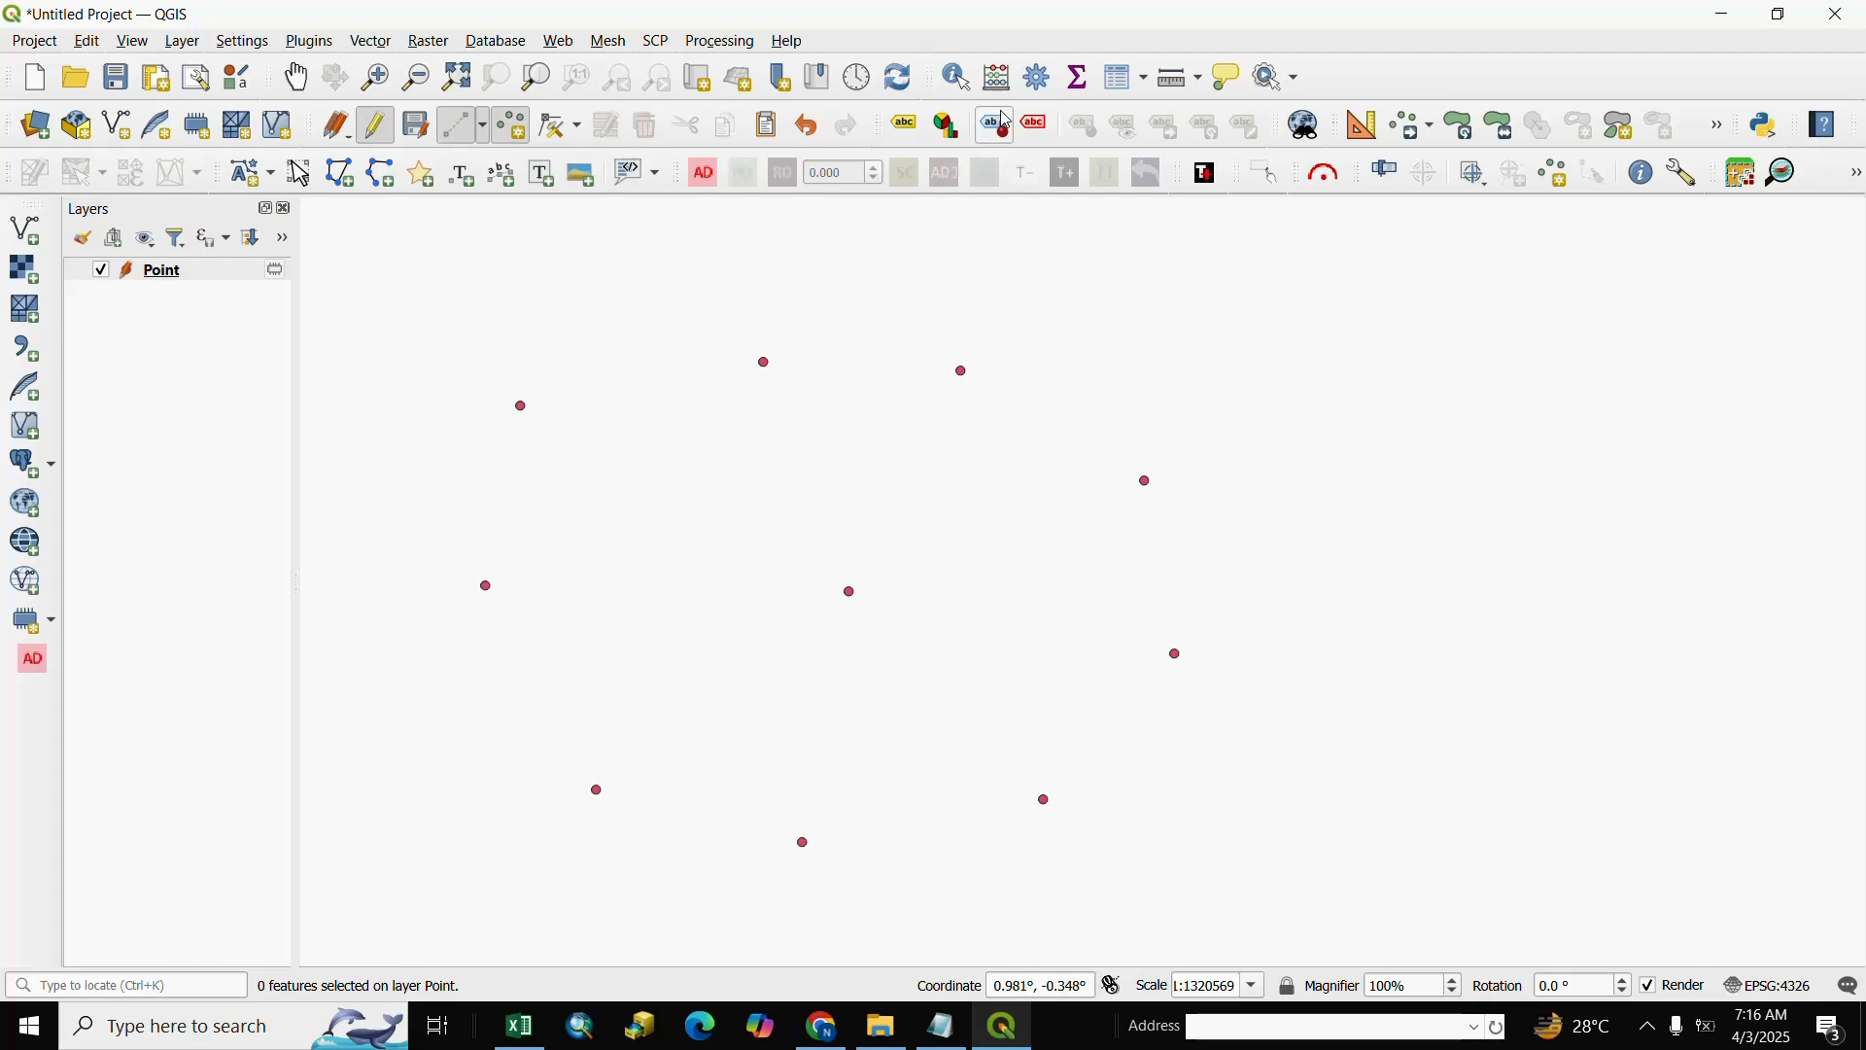
{"action": "left_click", "coordinate": [960, 82]}
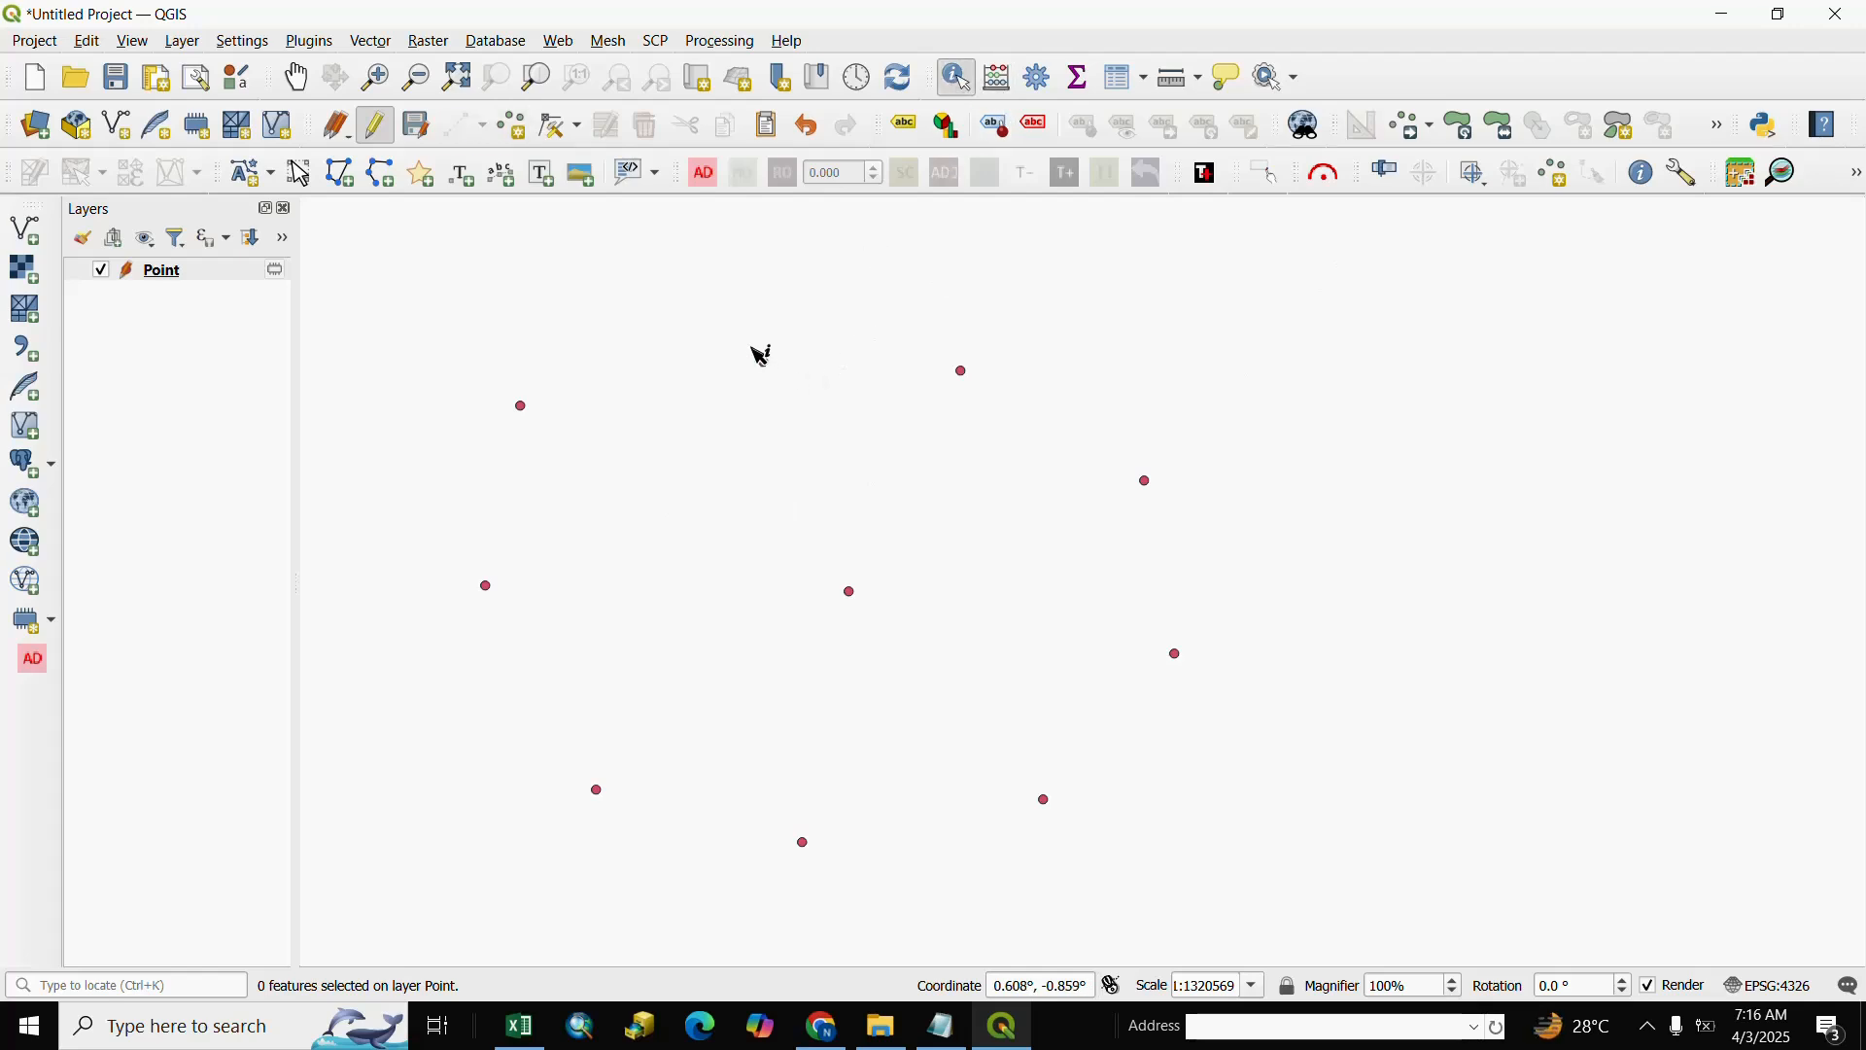
{"action": "left_click", "coordinate": [767, 366]}
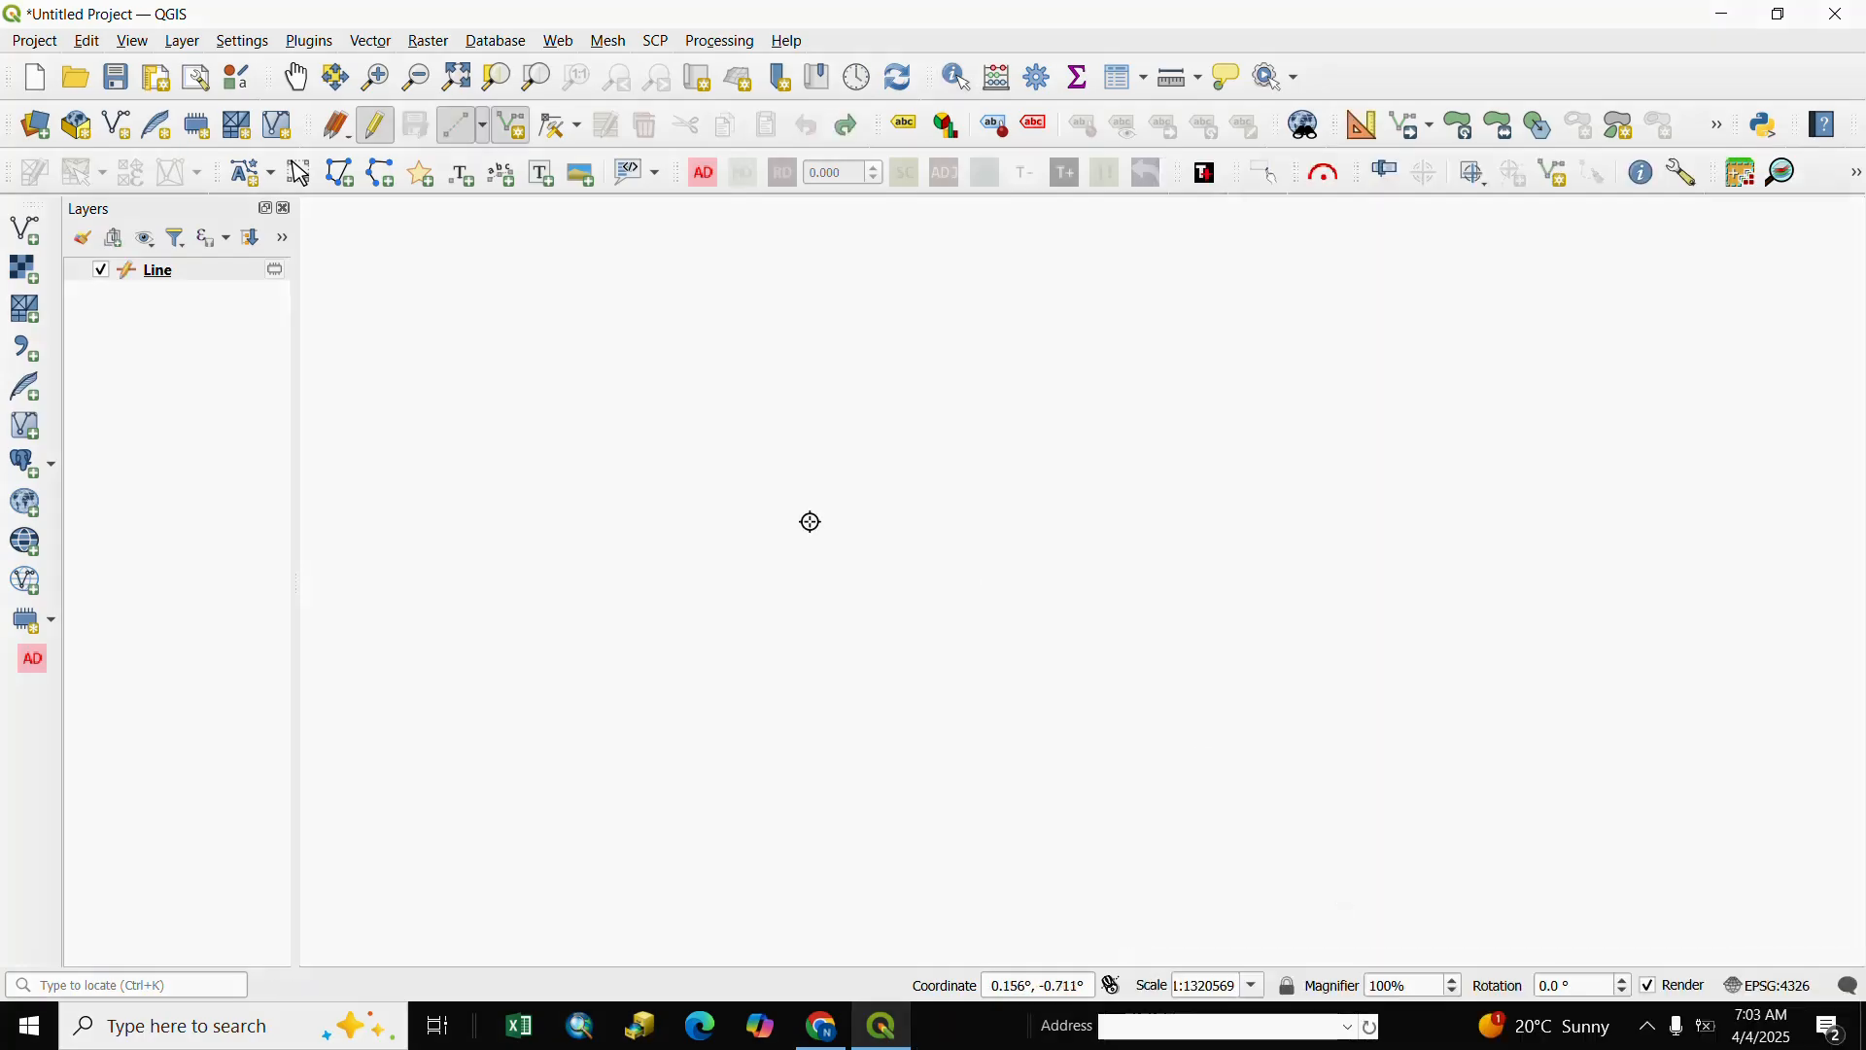
Create a temporary scratch layer named Line with LineString geometry in EPSG:4326 - WGS 84, and select it in the layer list
{"action": "left_click", "coordinate": [194, 49]}
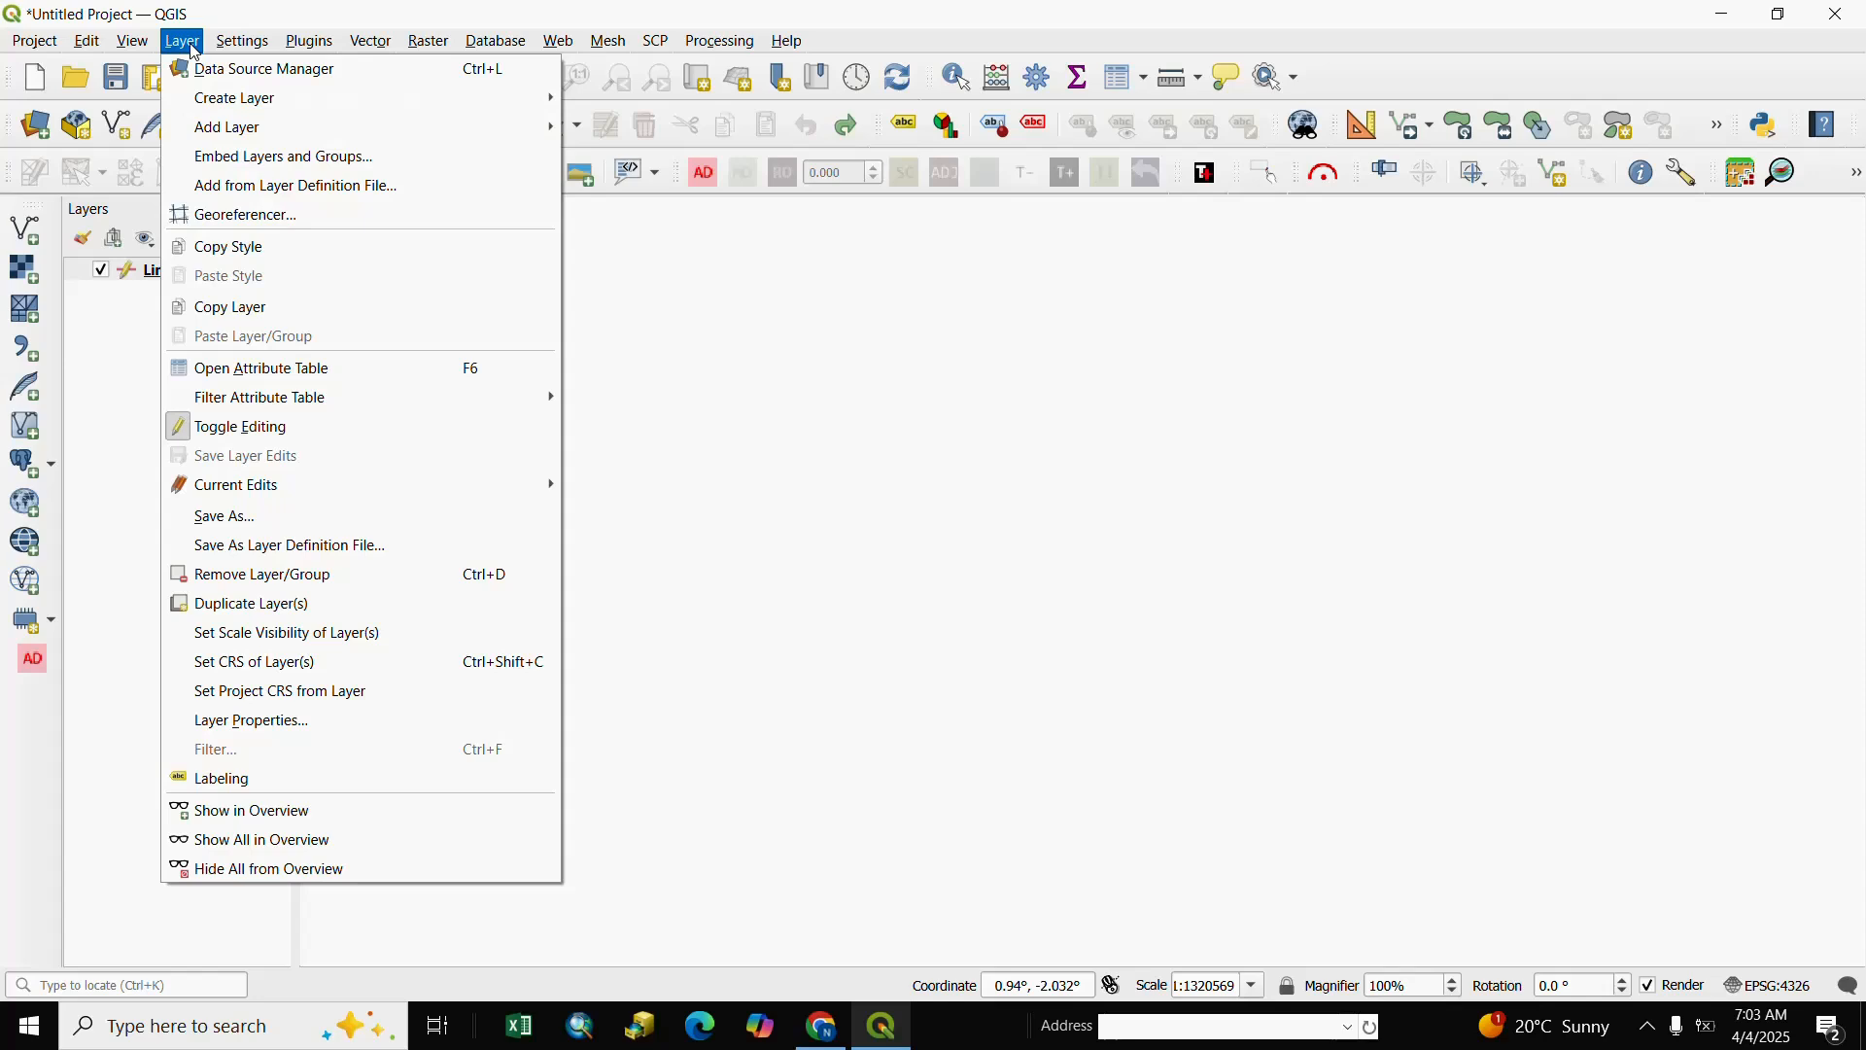
{"action": "mouse_move", "coordinate": [250, 97]}
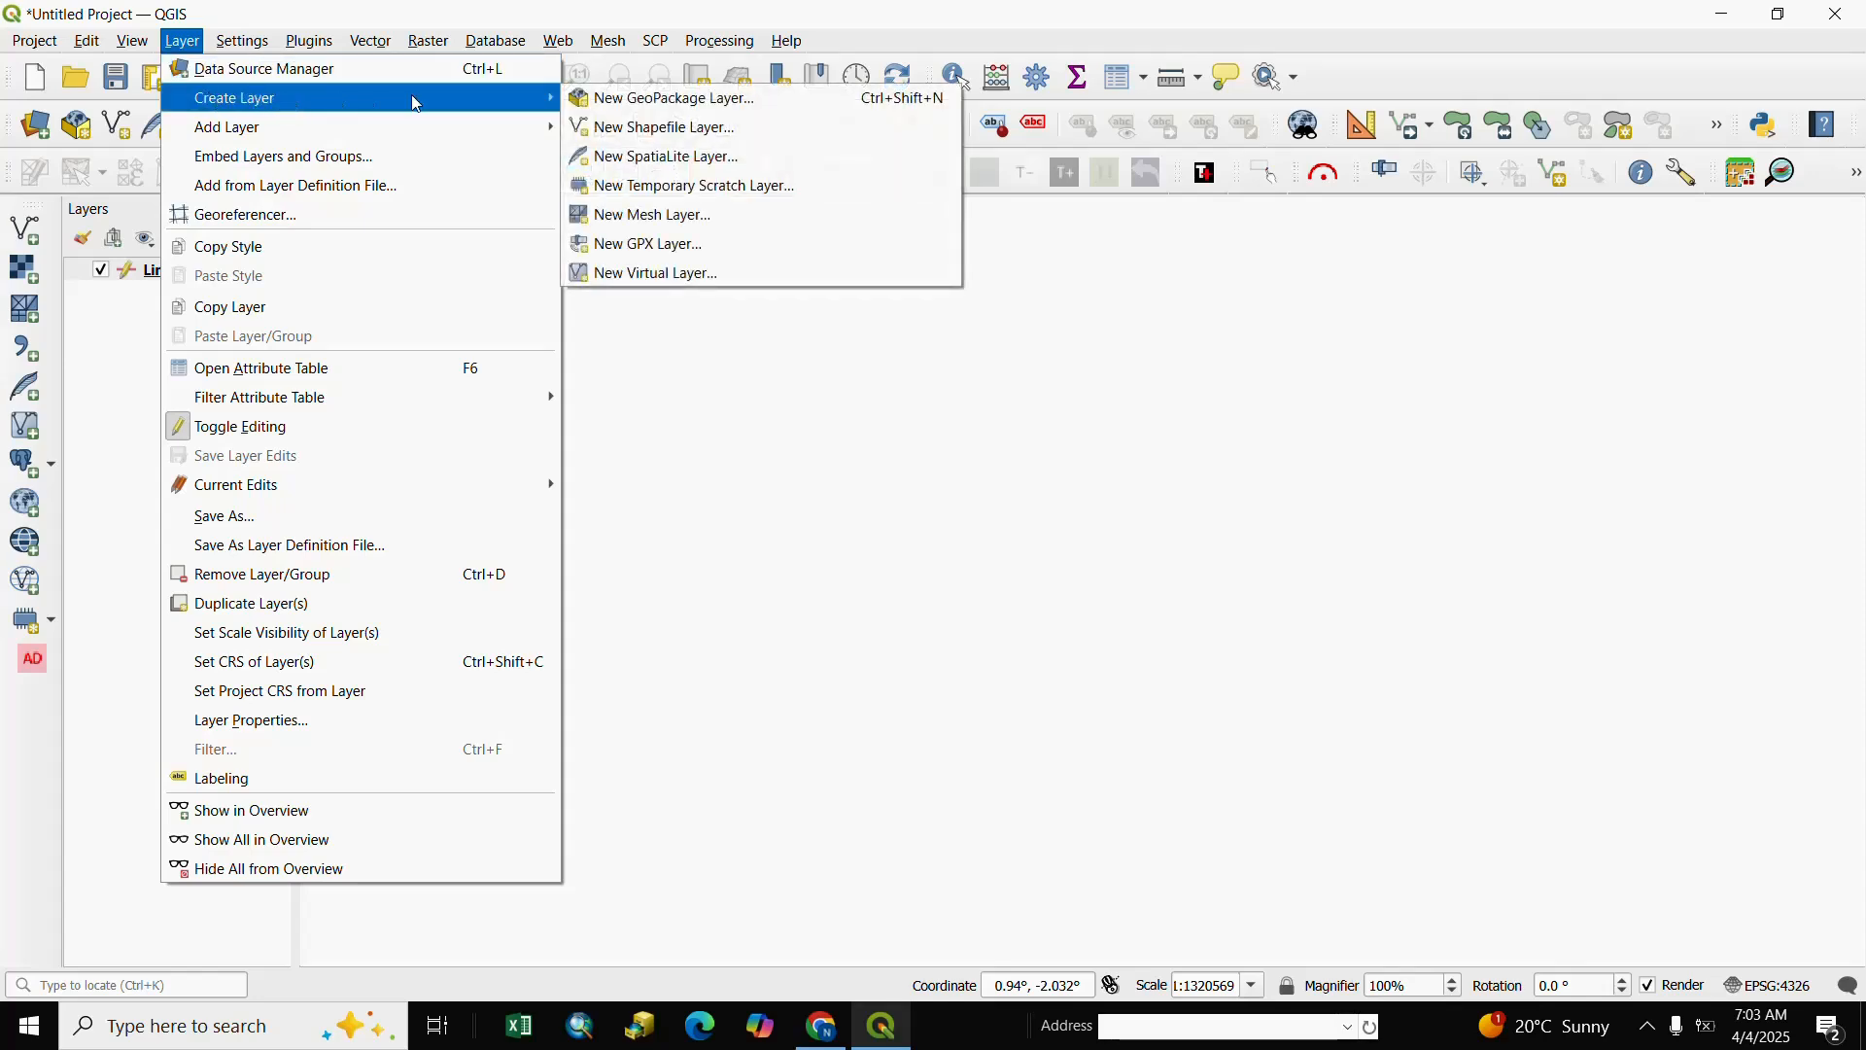
{"action": "left_click", "coordinate": [702, 197]}
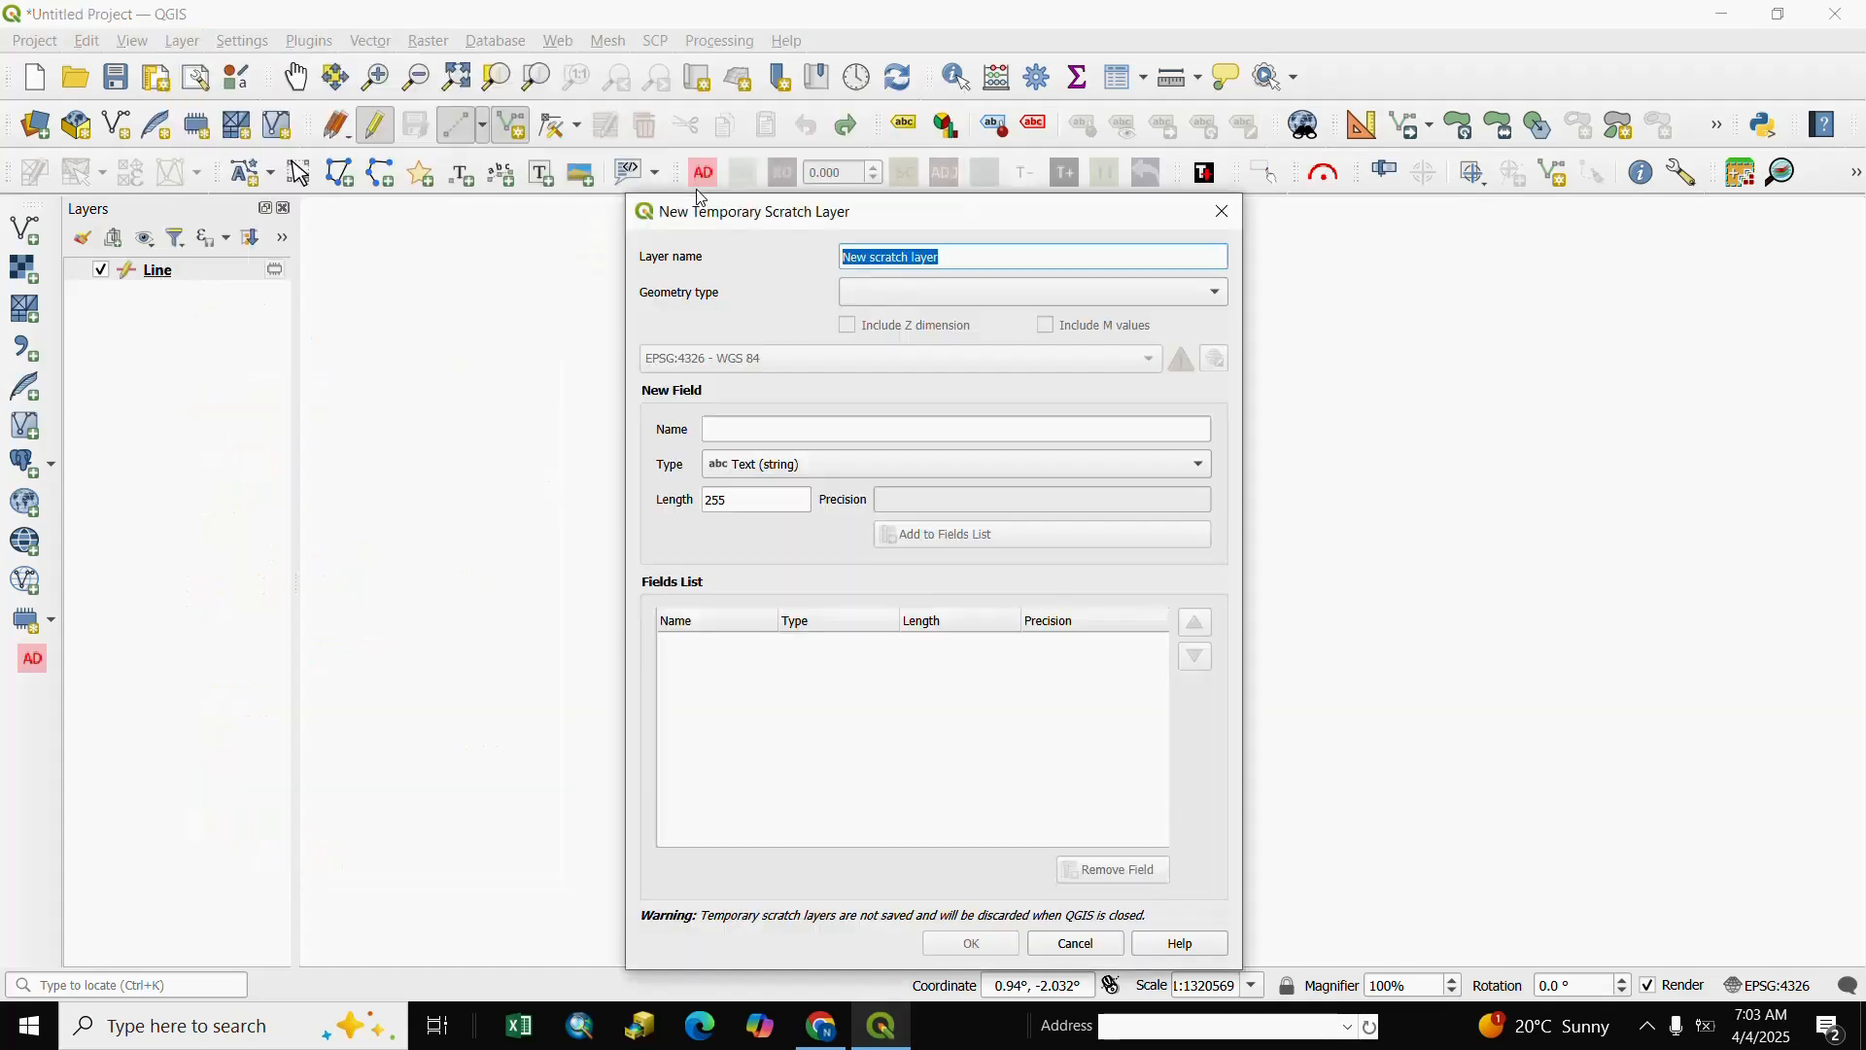
{"action": "left_click_drag", "start_coordinate": [972, 261], "coordinate": [812, 251]}
{"action": "type", "text": "Line"}
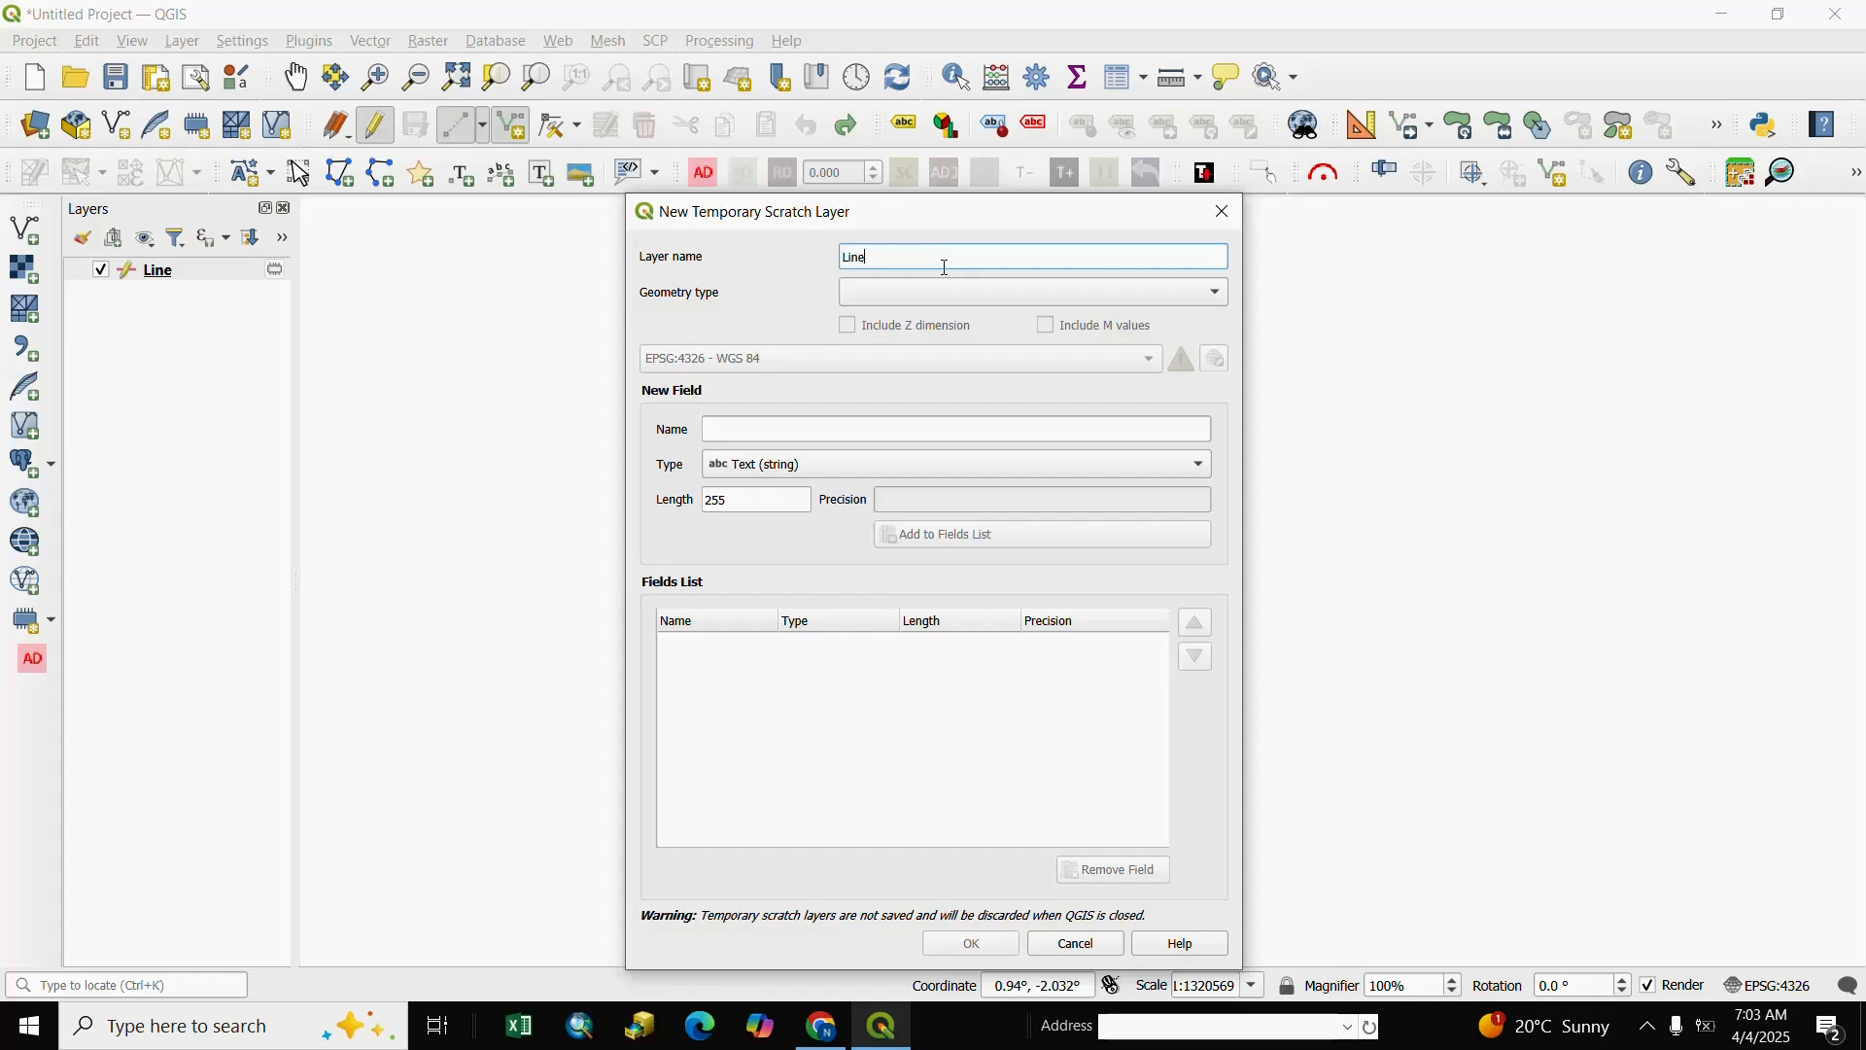
{"action": "left_click", "coordinate": [1209, 288]}
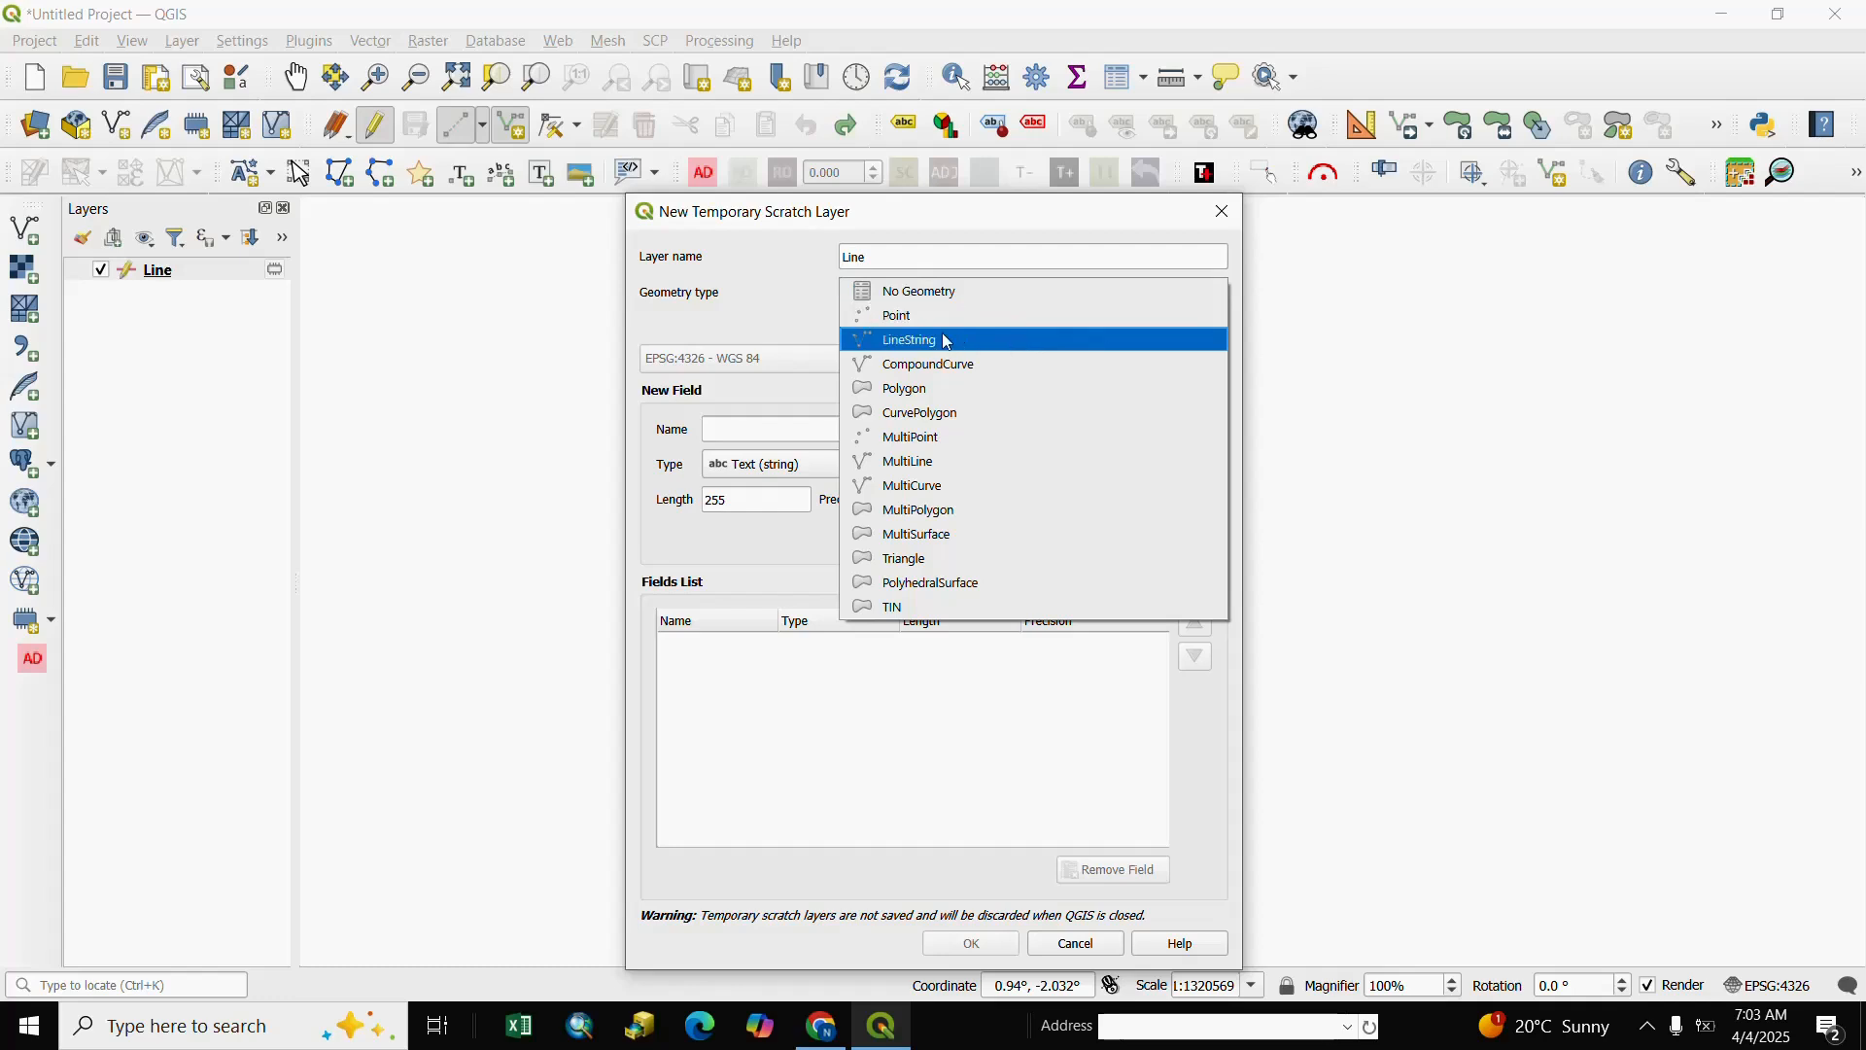
{"action": "left_click", "coordinate": [910, 341]}
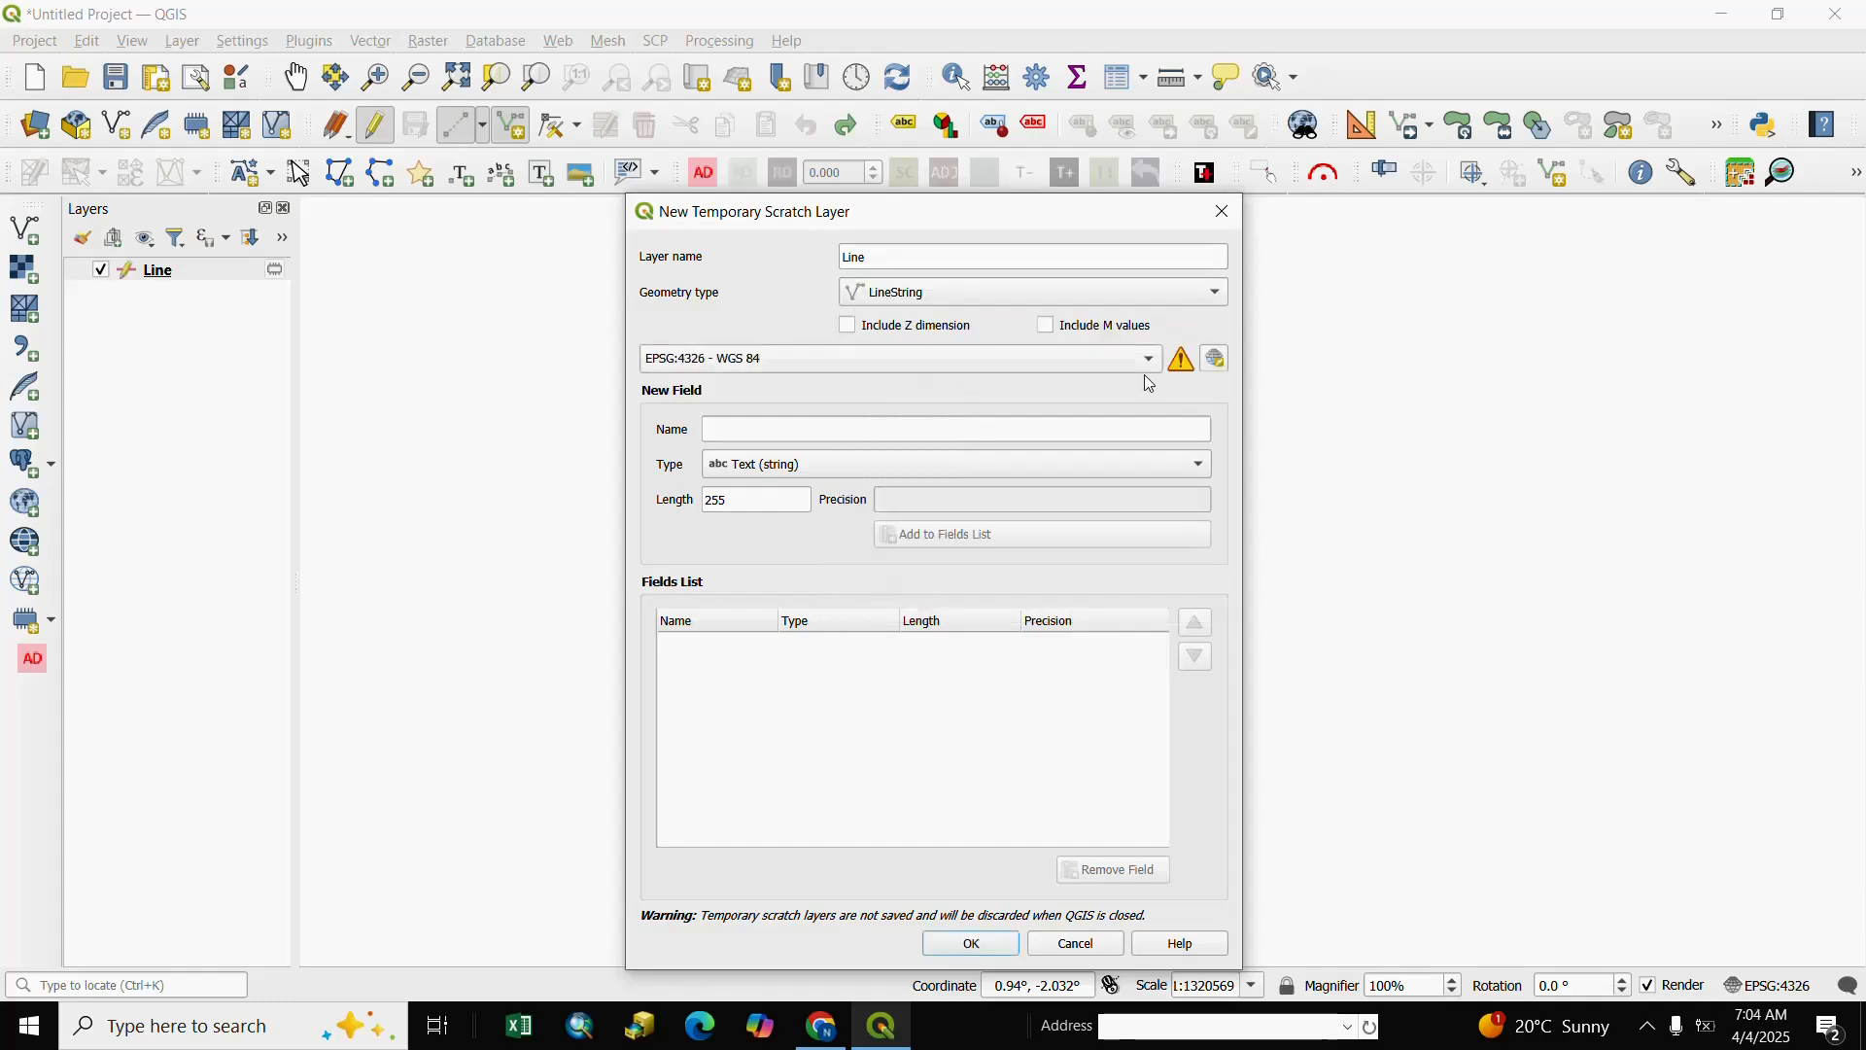
{"action": "left_click", "coordinate": [972, 943]}
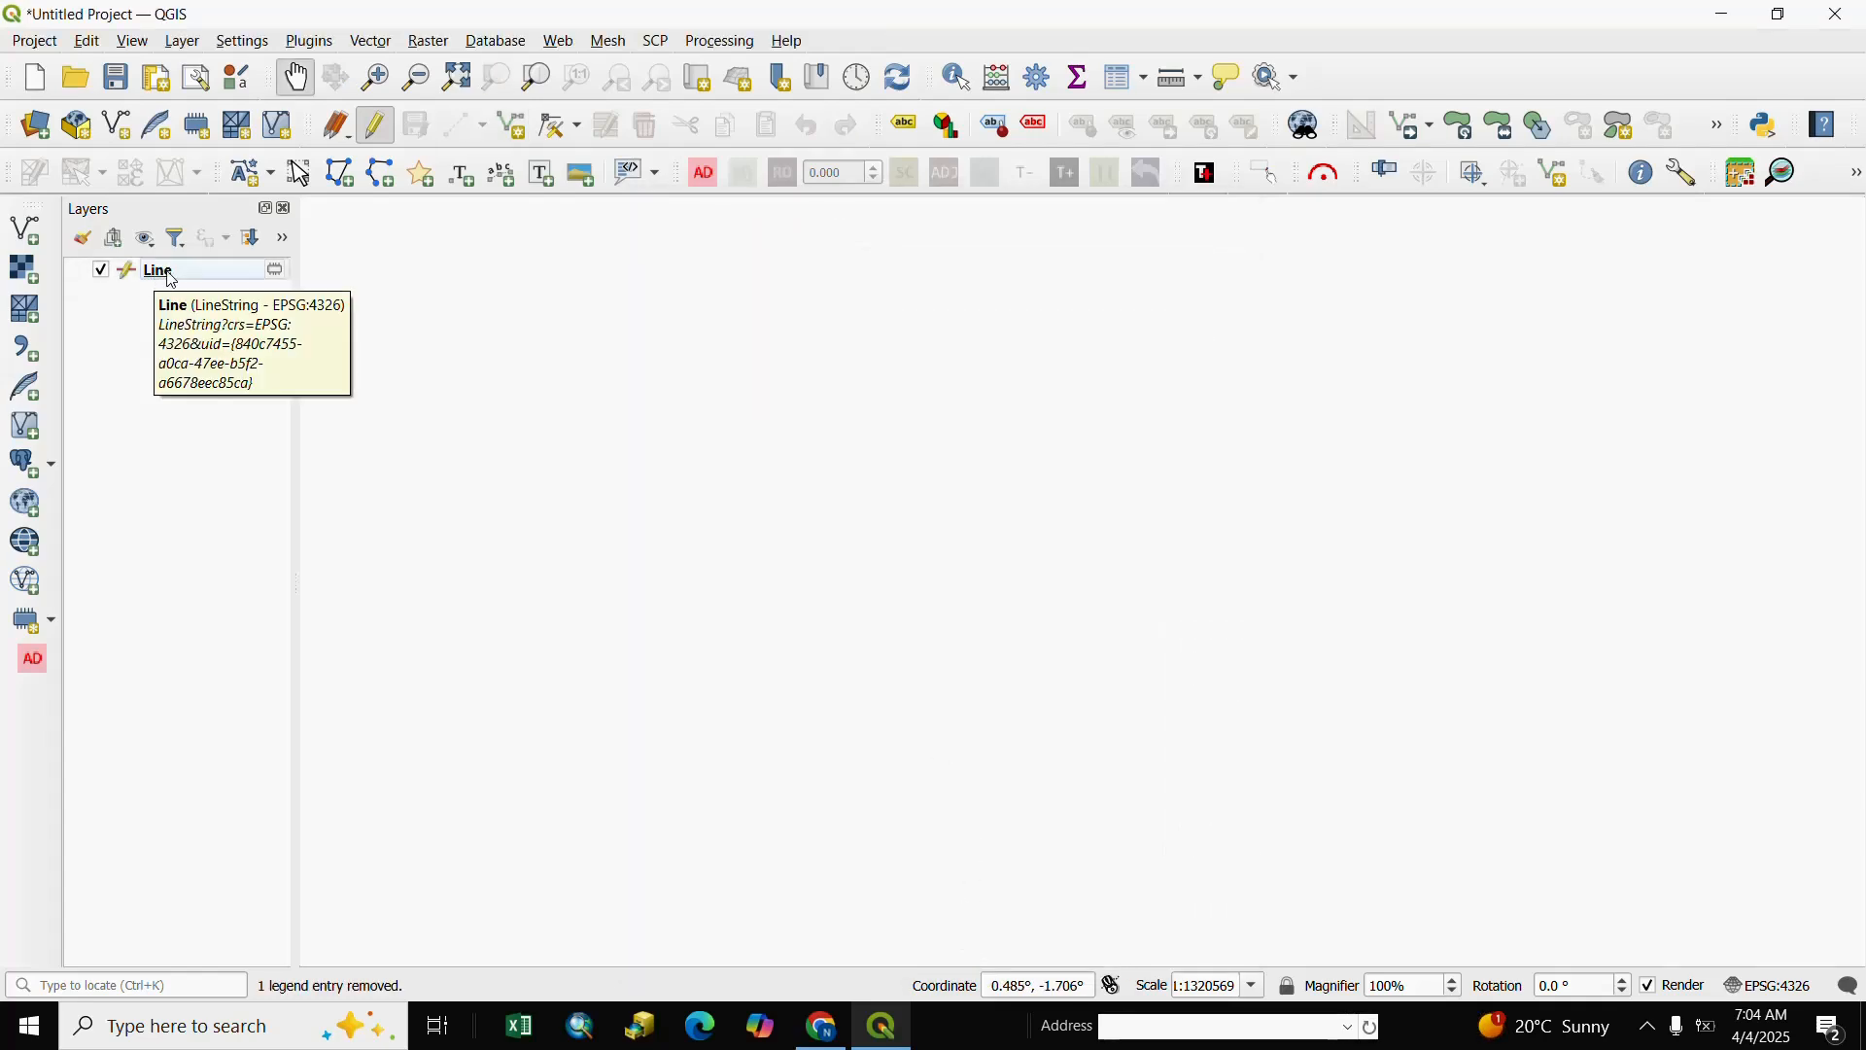
{"action": "left_click", "coordinate": [167, 280]}
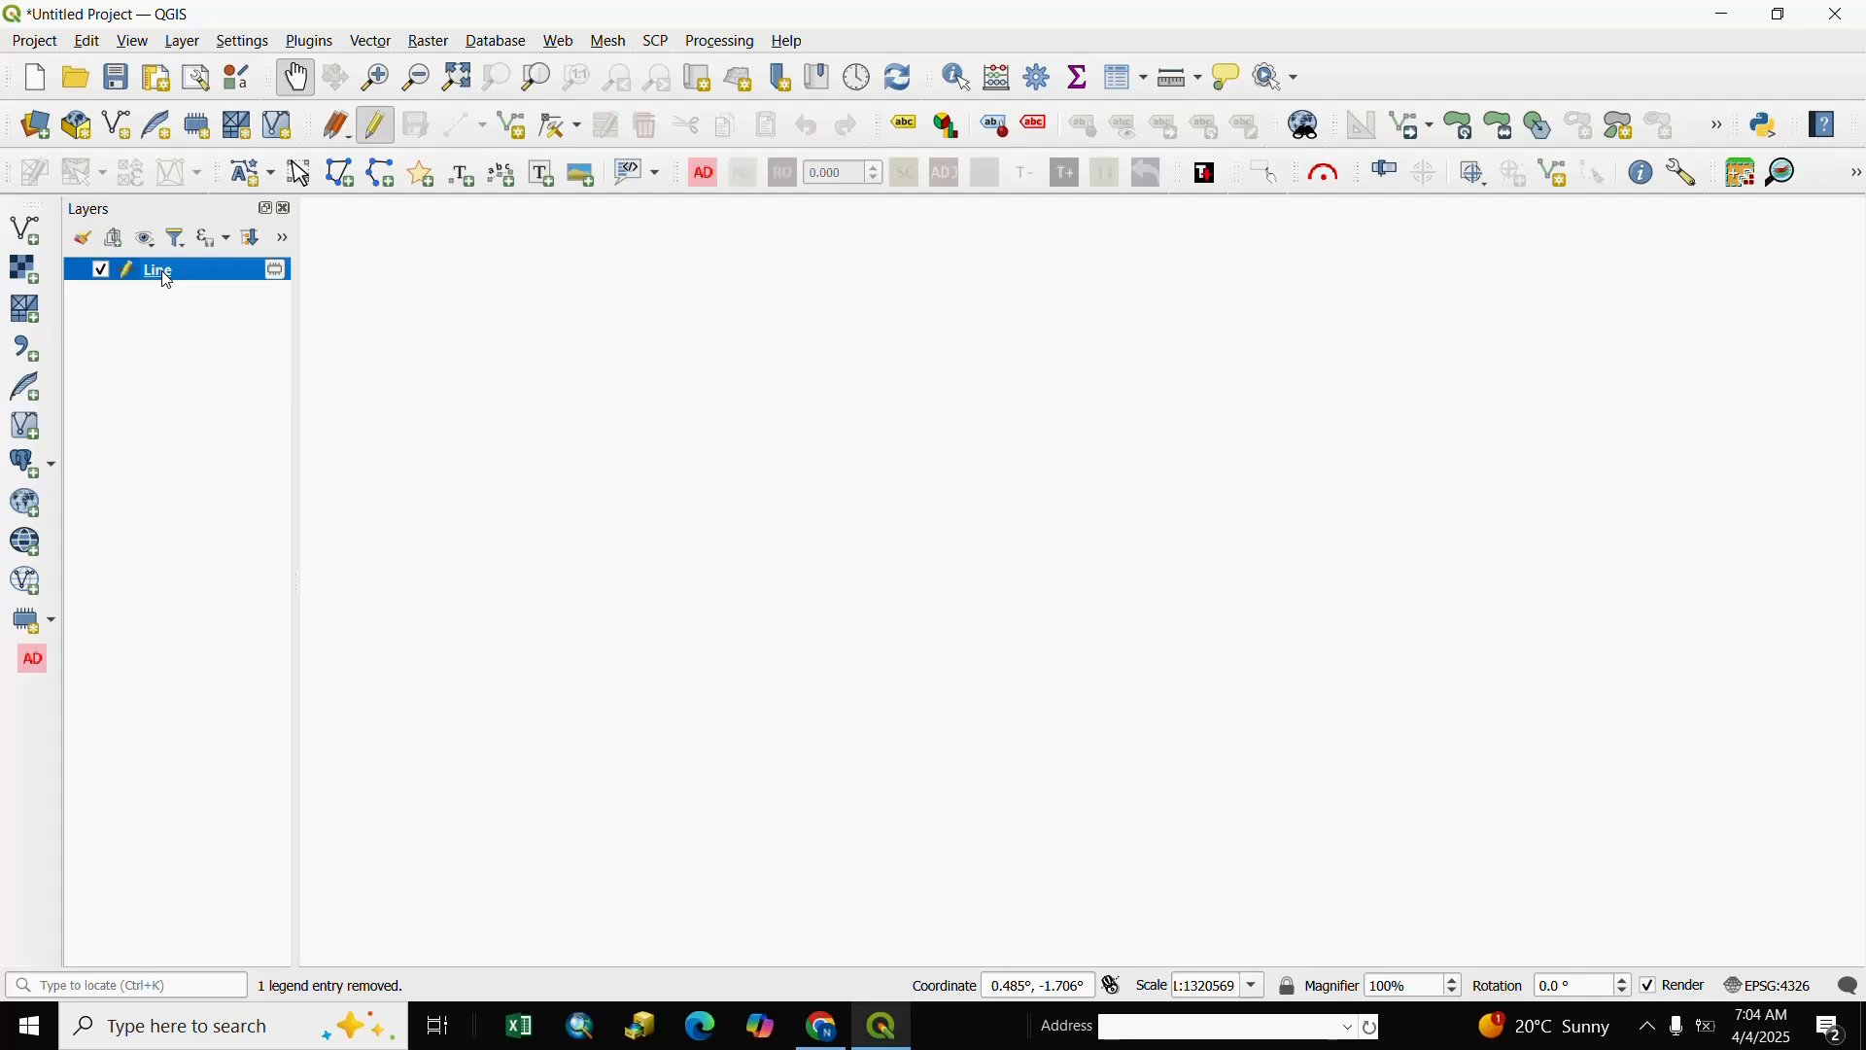
Toggle editing off and on for the Line layer, and draw a bent three-vertex line with a straight two-vertex line below it
{"action": "left_click", "coordinate": [377, 129]}
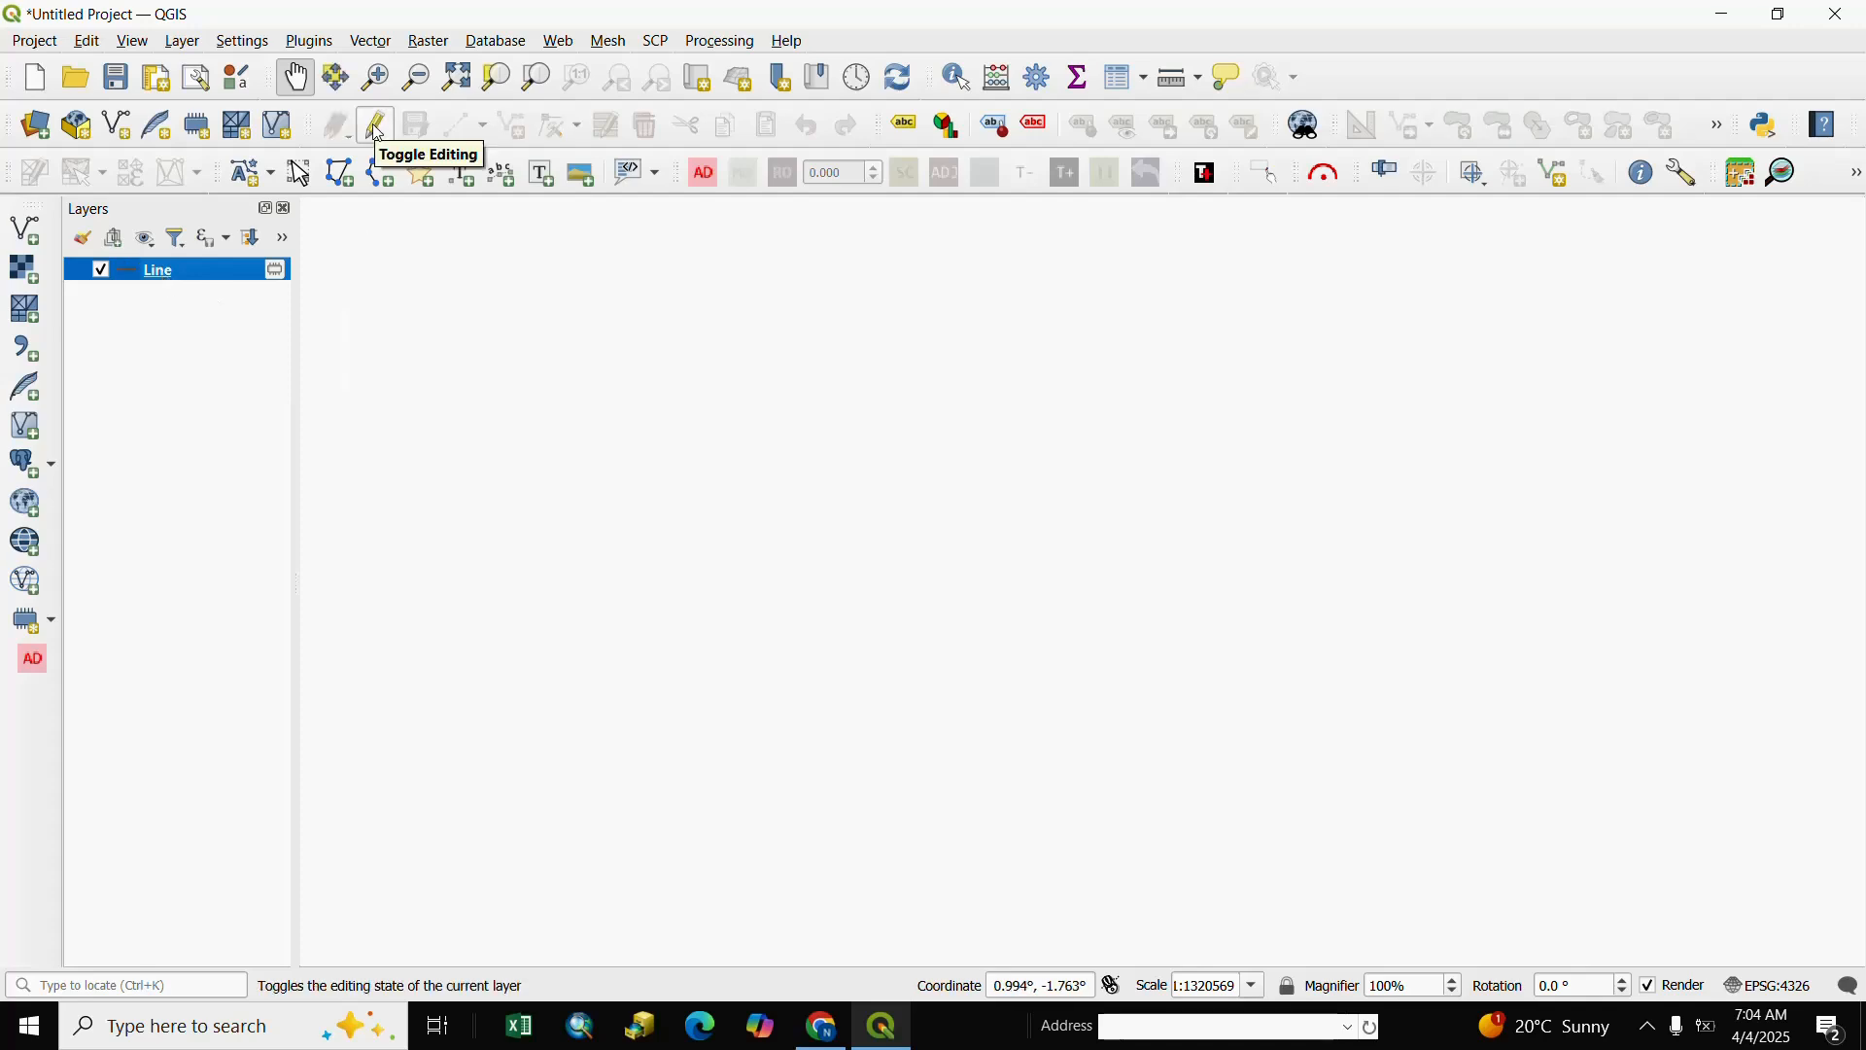
{"action": "left_click", "coordinate": [377, 129]}
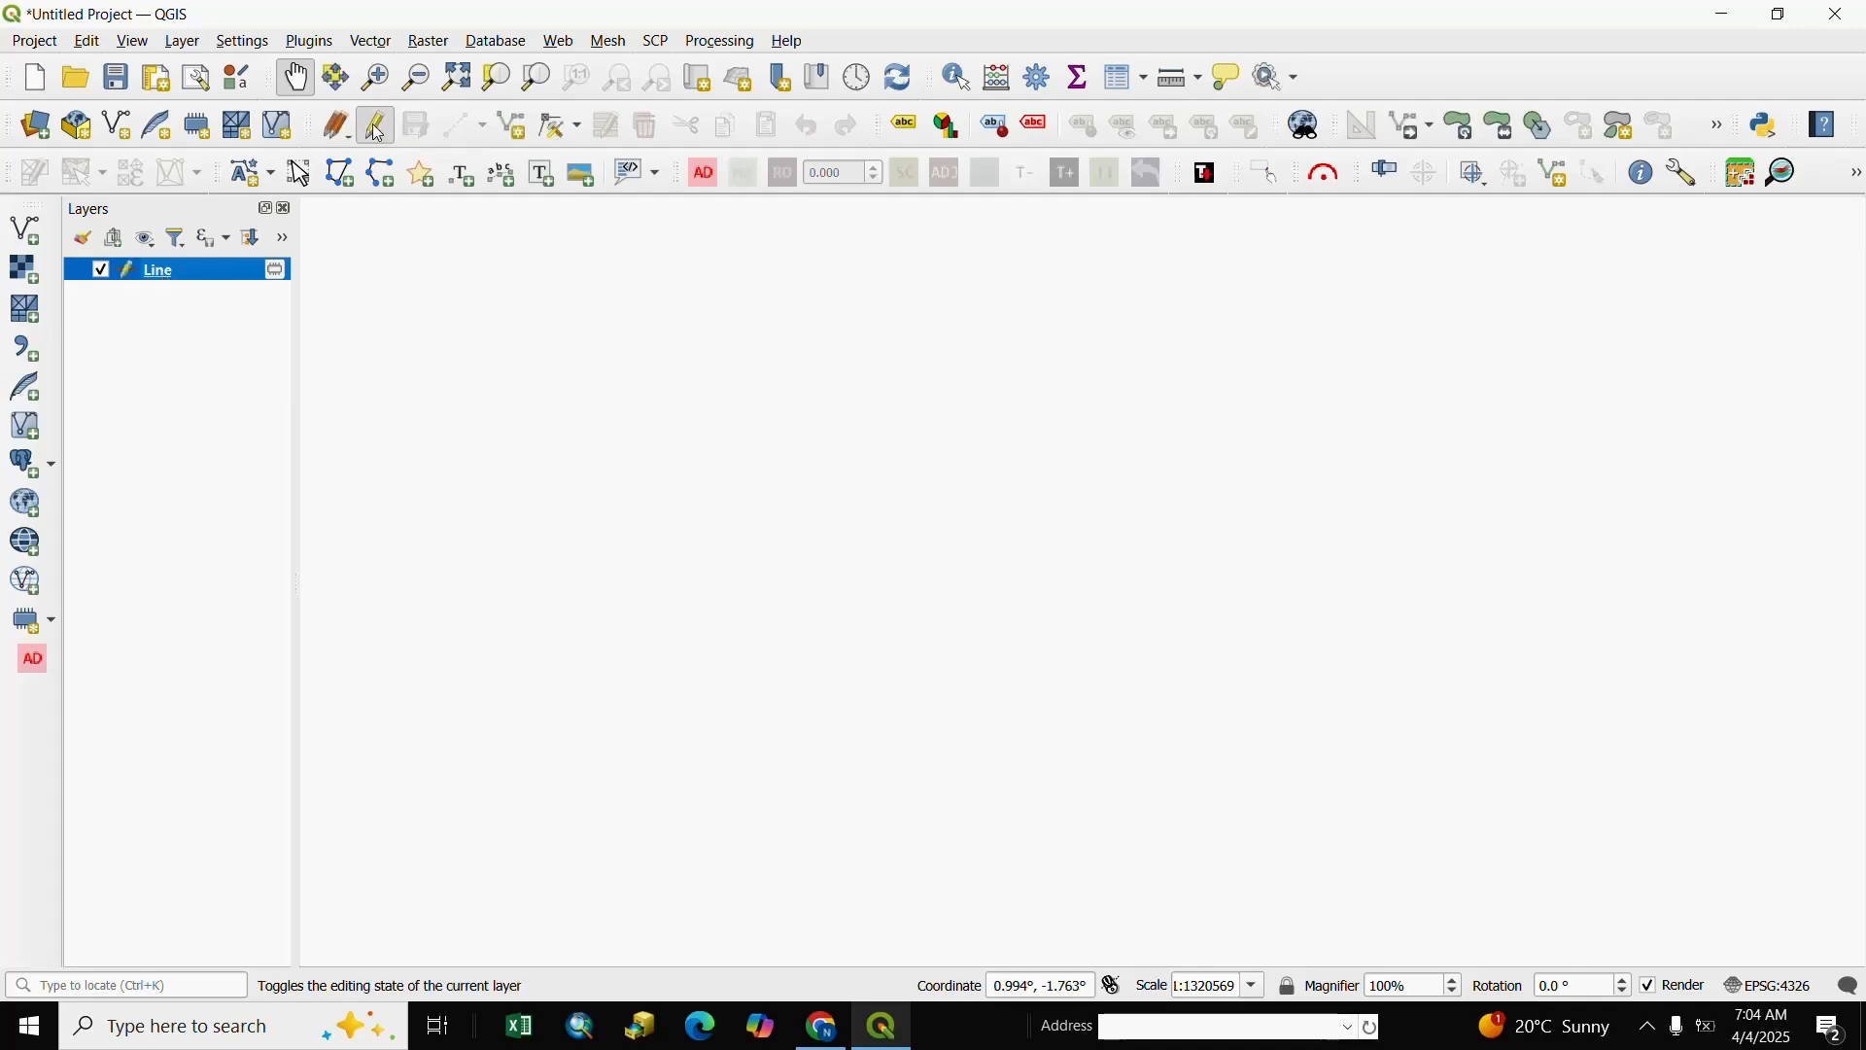
{"action": "left_click", "coordinate": [512, 129]}
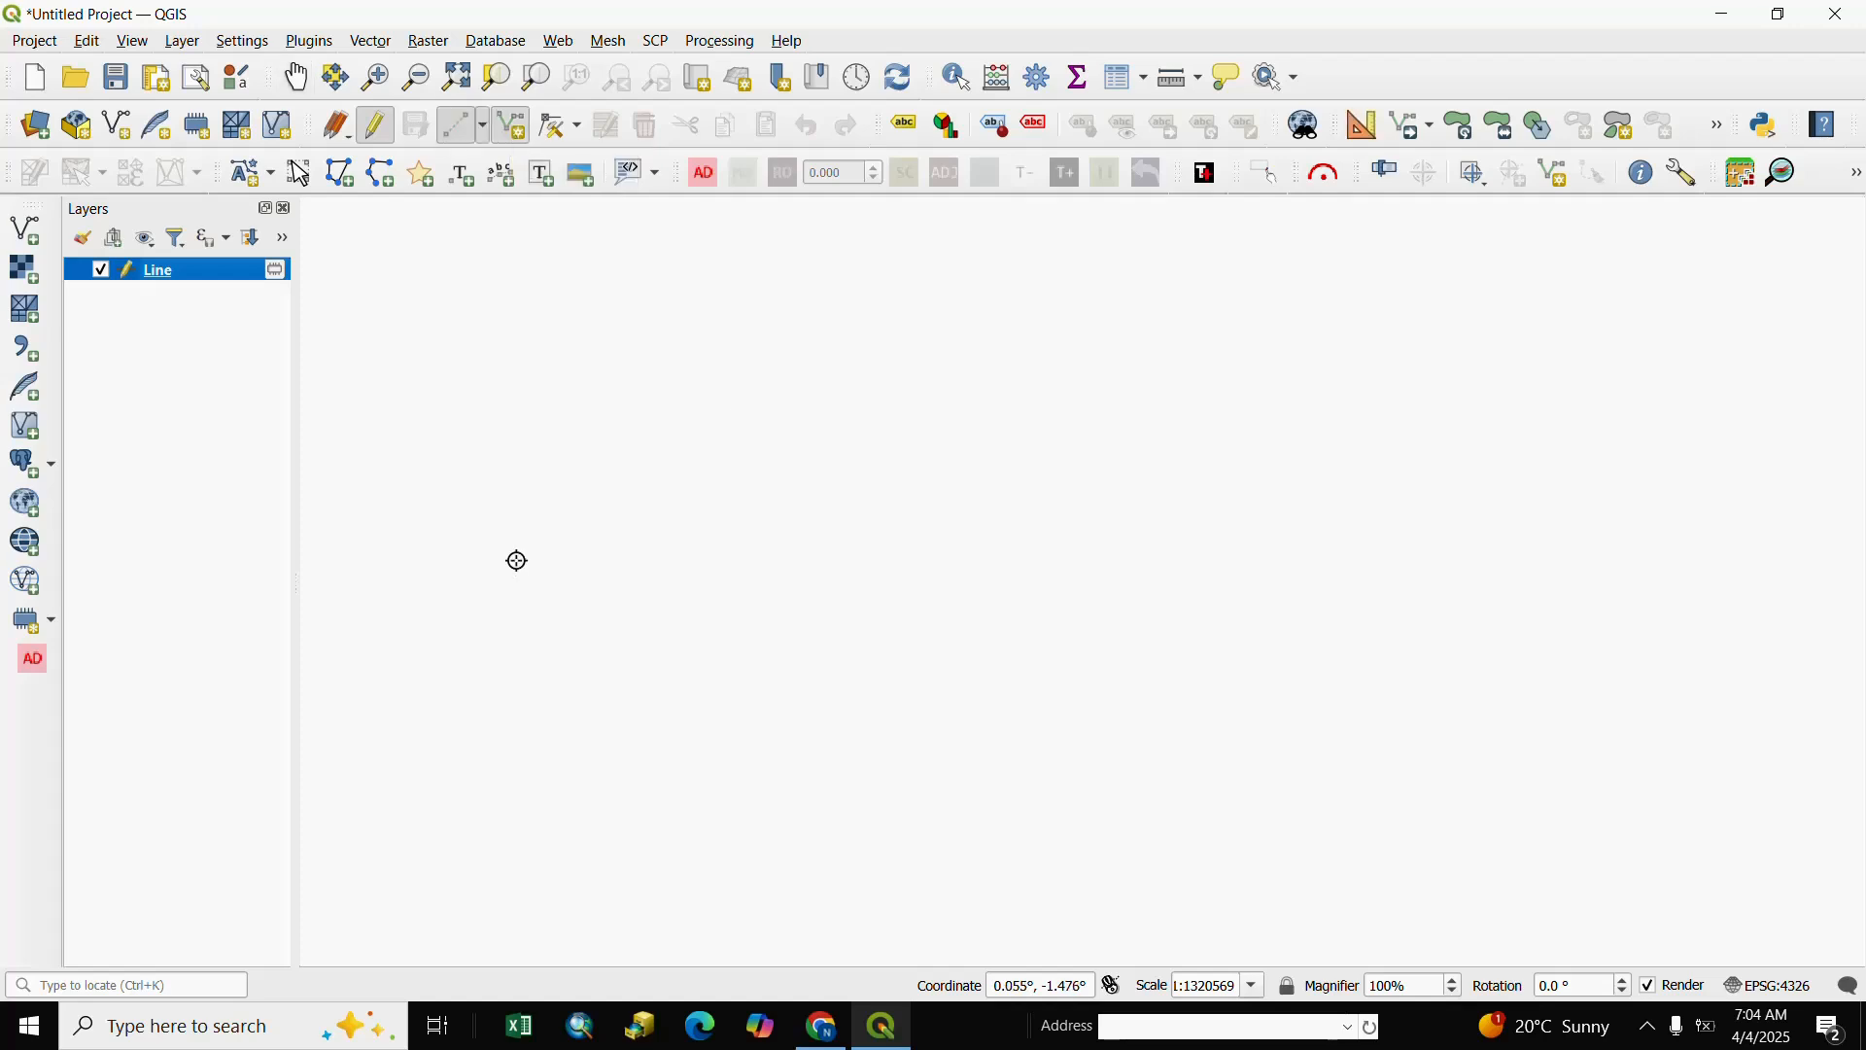
{"action": "left_click", "coordinate": [524, 546]}
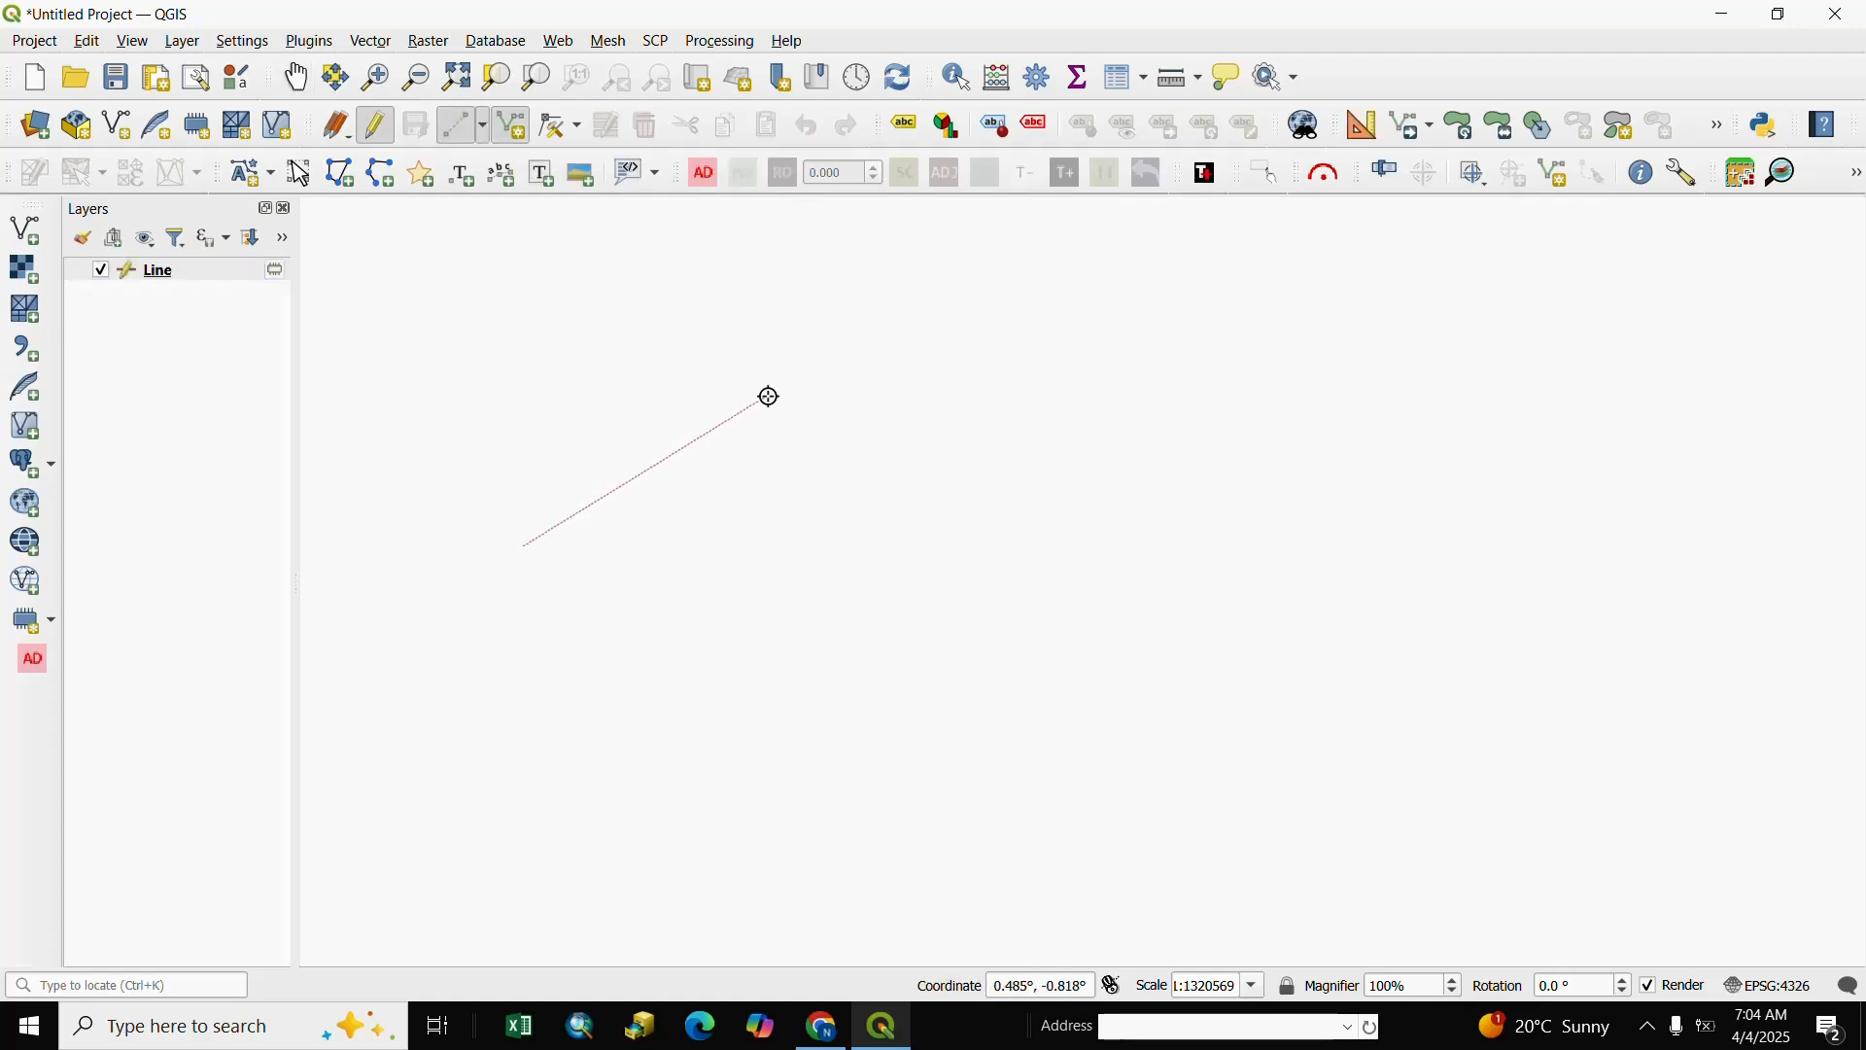
{"action": "left_click", "coordinate": [808, 378]}
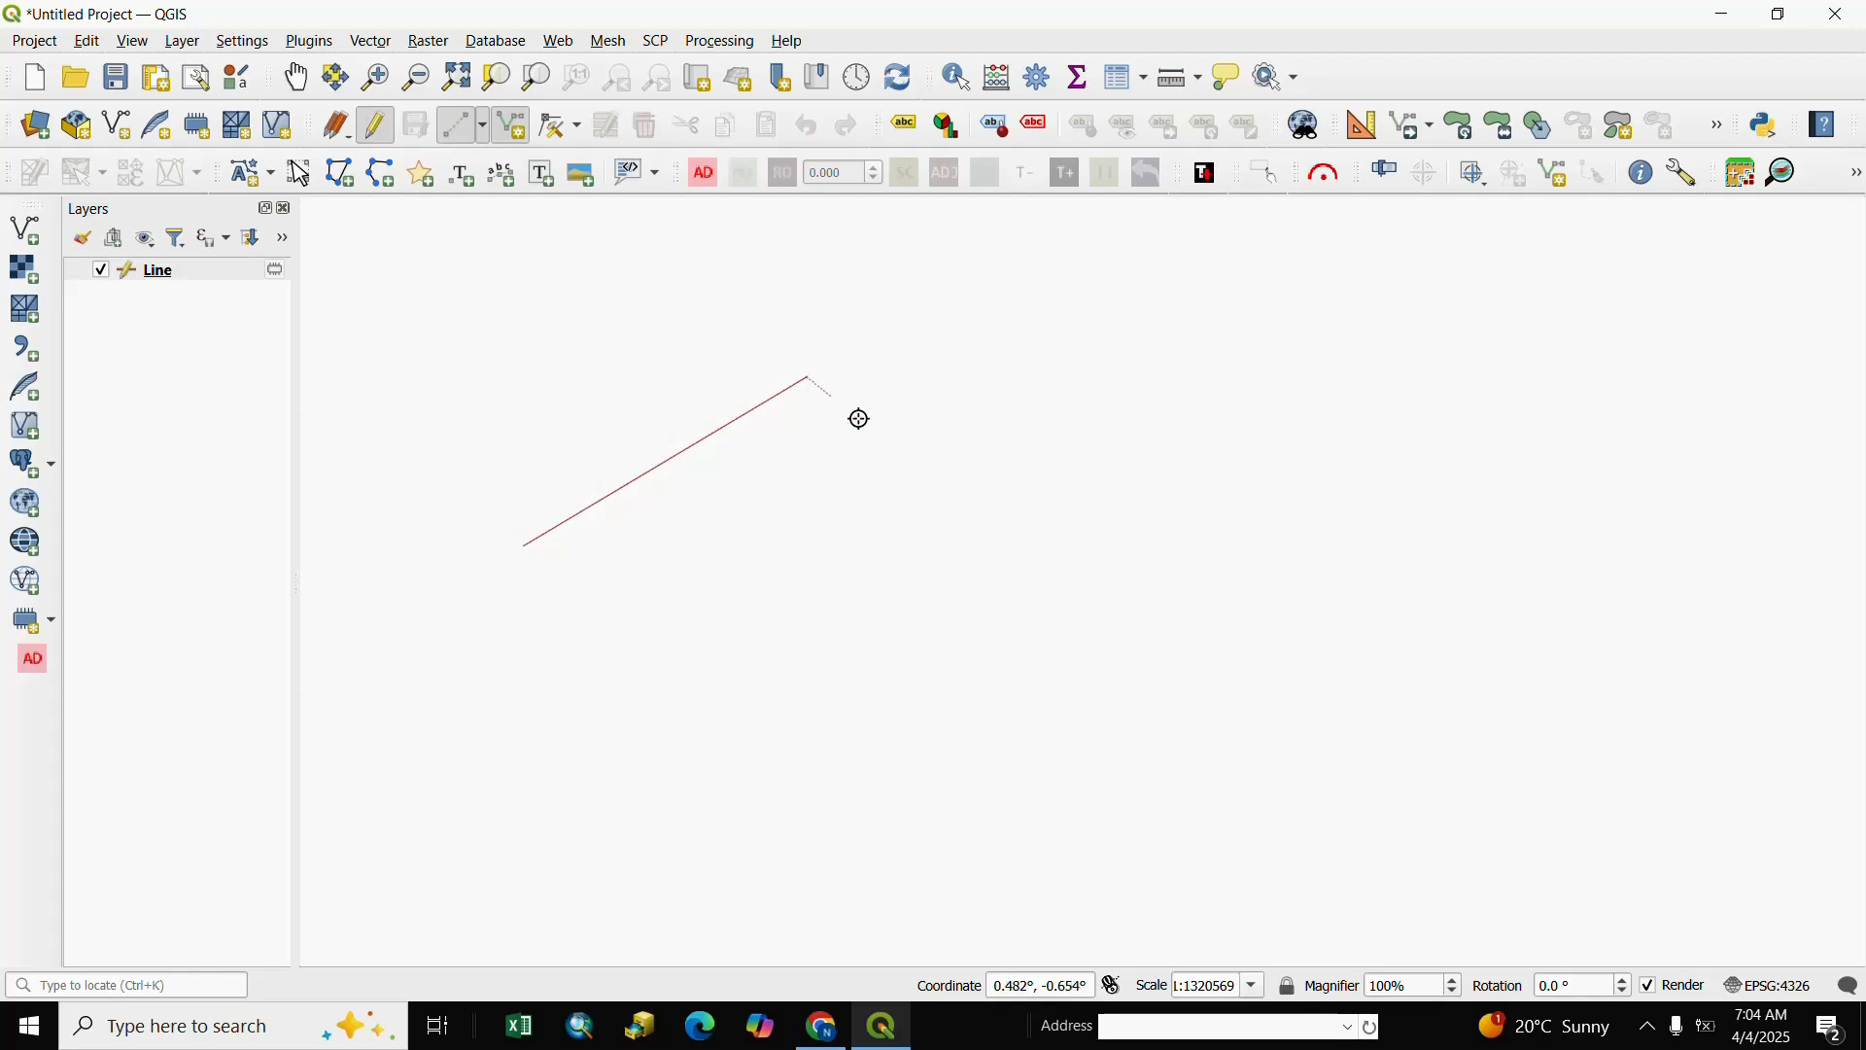
{"action": "left_click", "coordinate": [960, 433]}
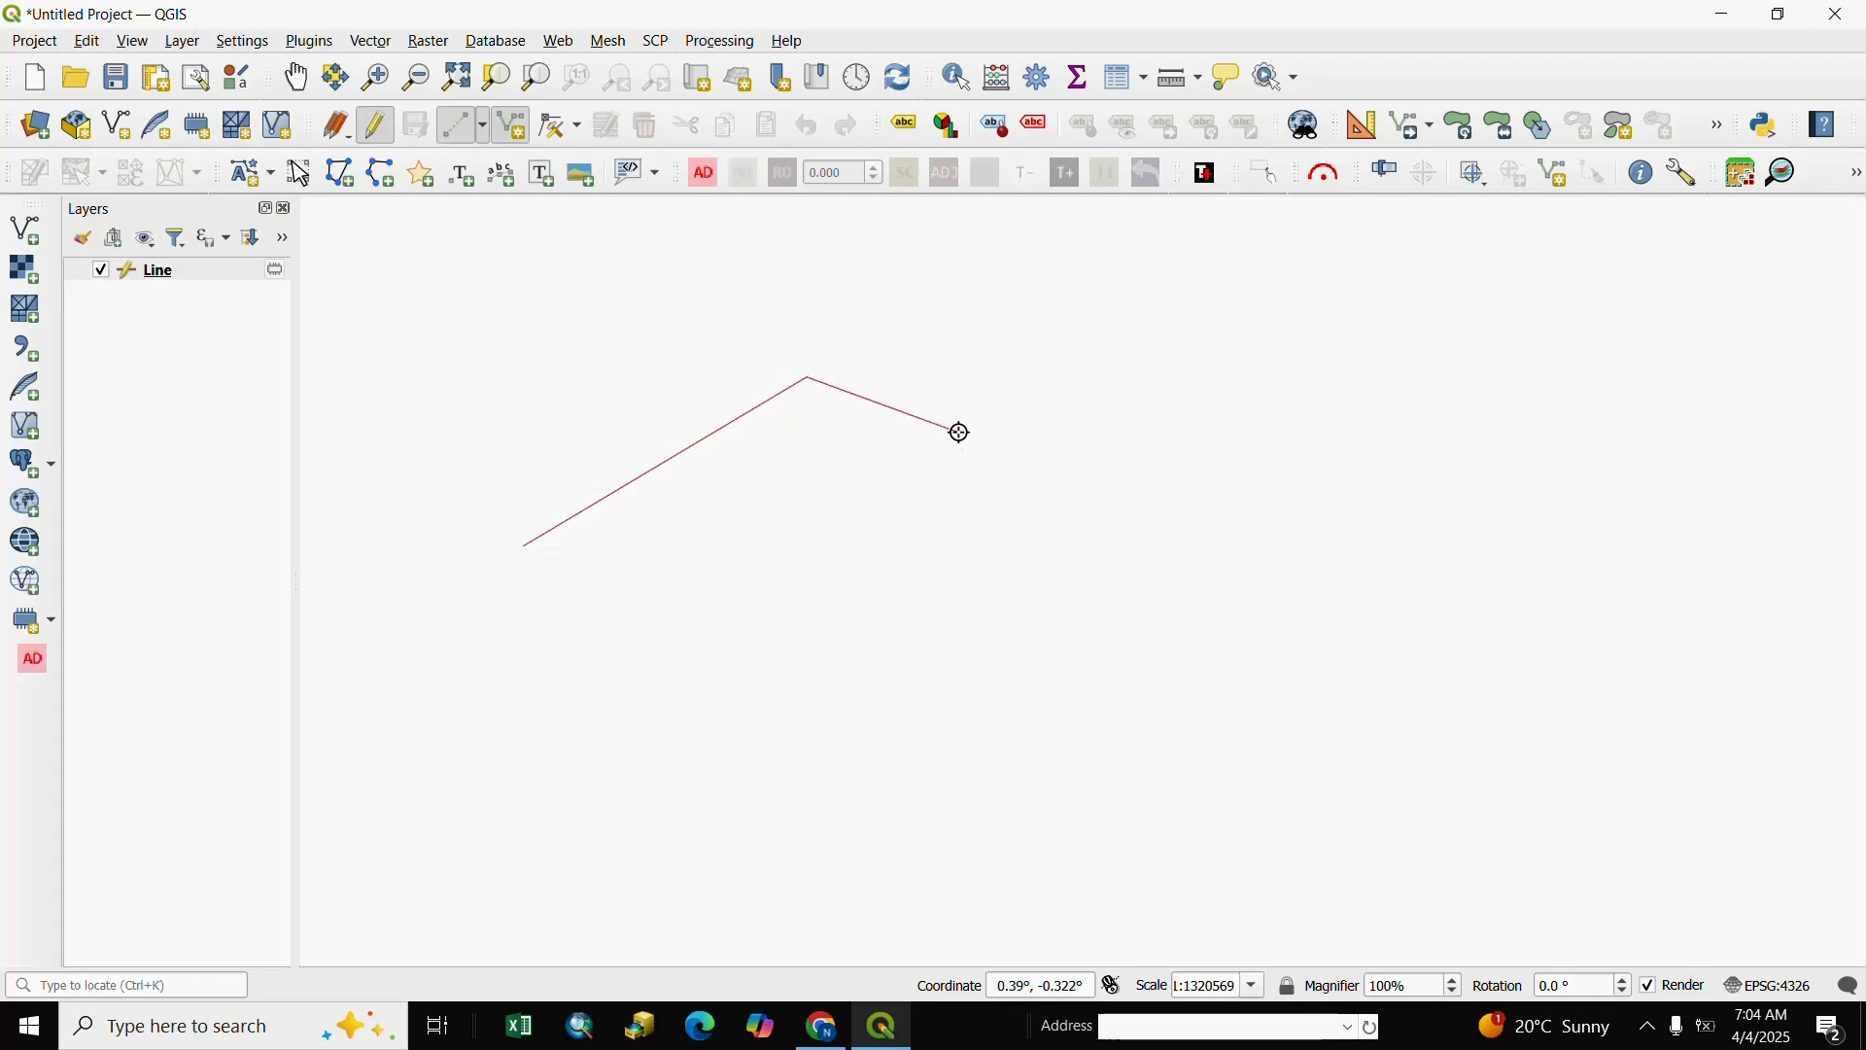
{"action": "right_click", "coordinate": [961, 433]}
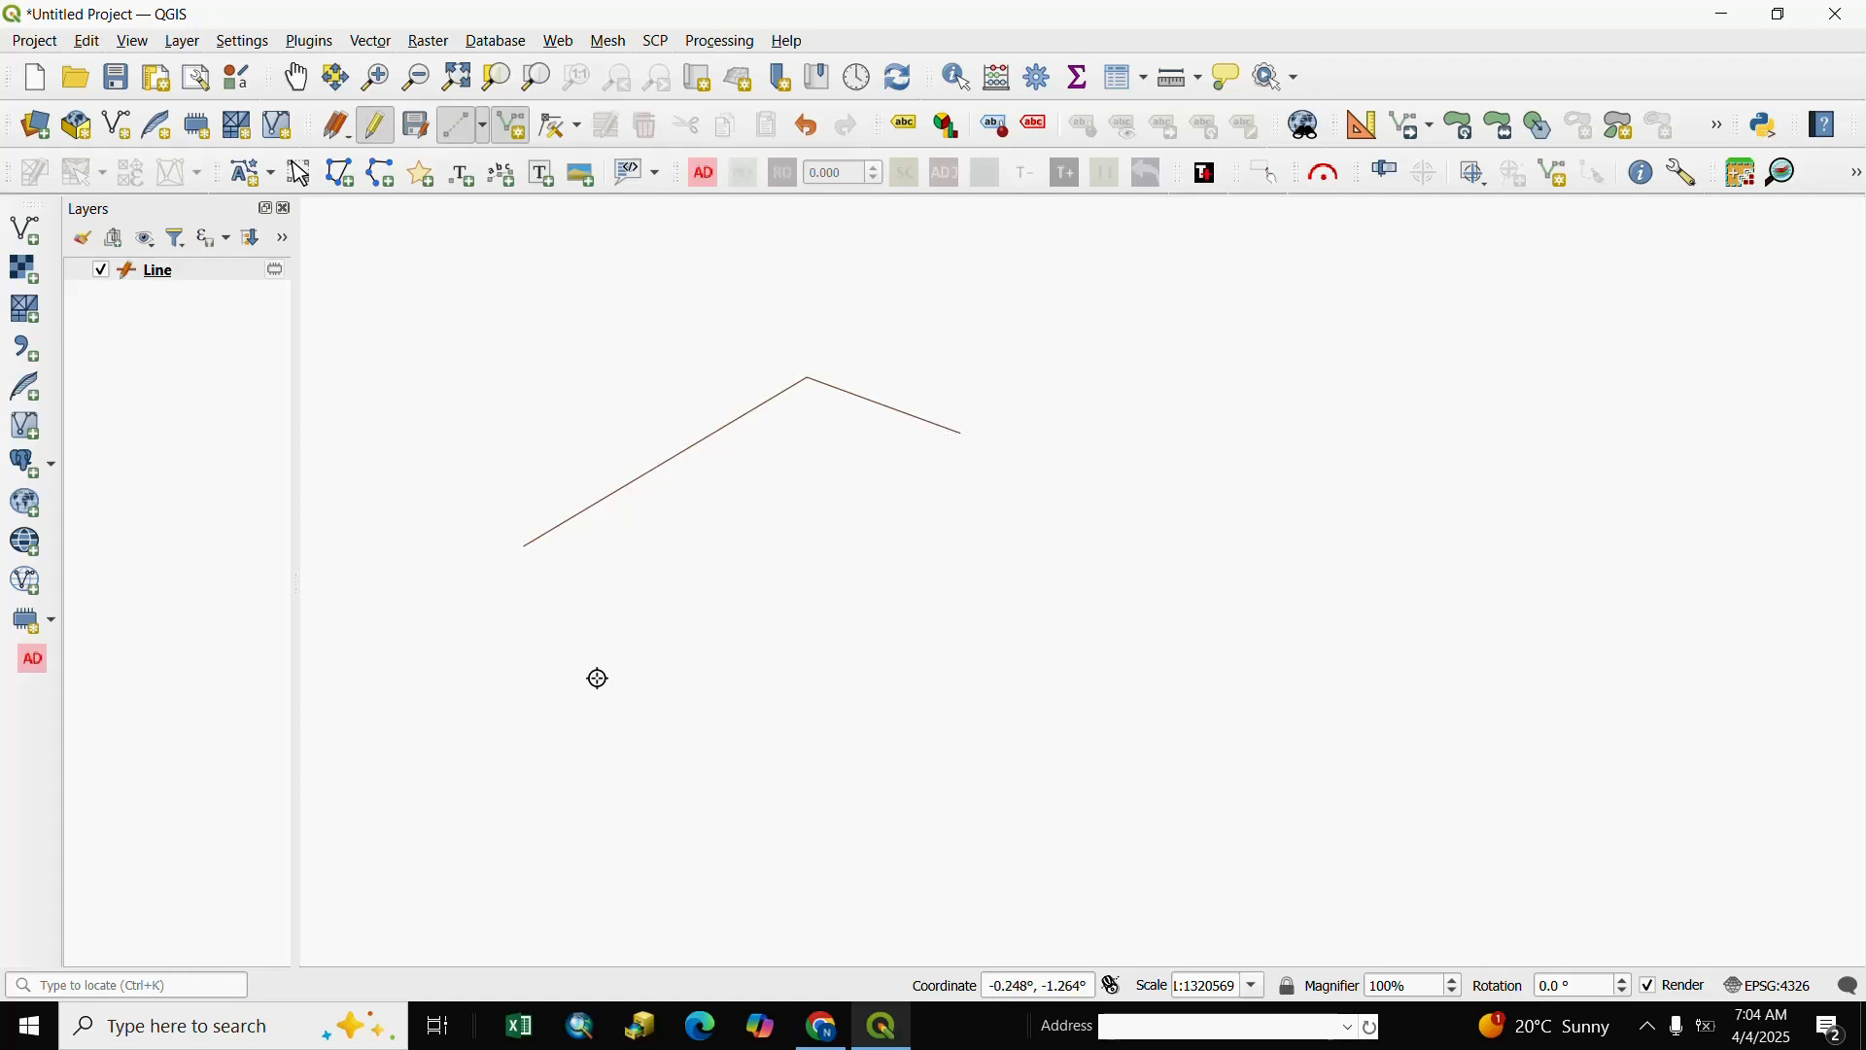
{"action": "left_click", "coordinate": [597, 679]}
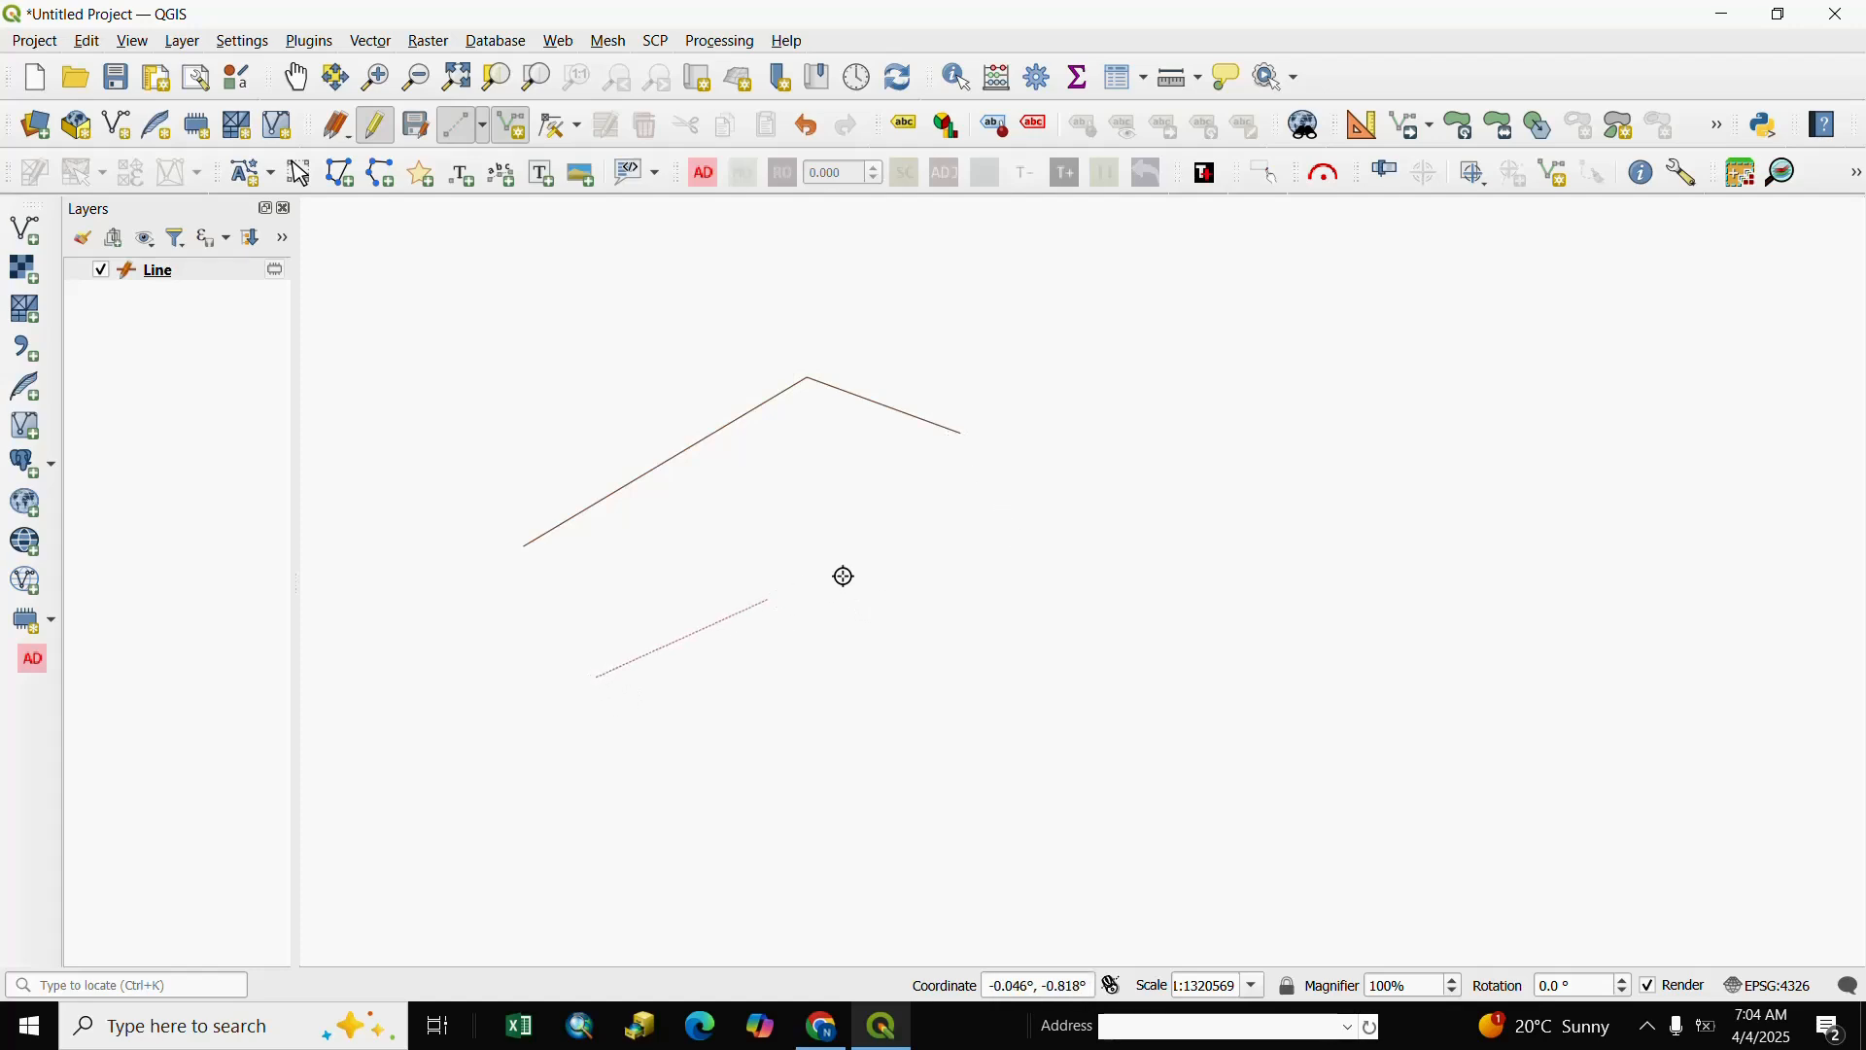
{"action": "left_click", "coordinate": [993, 486]}
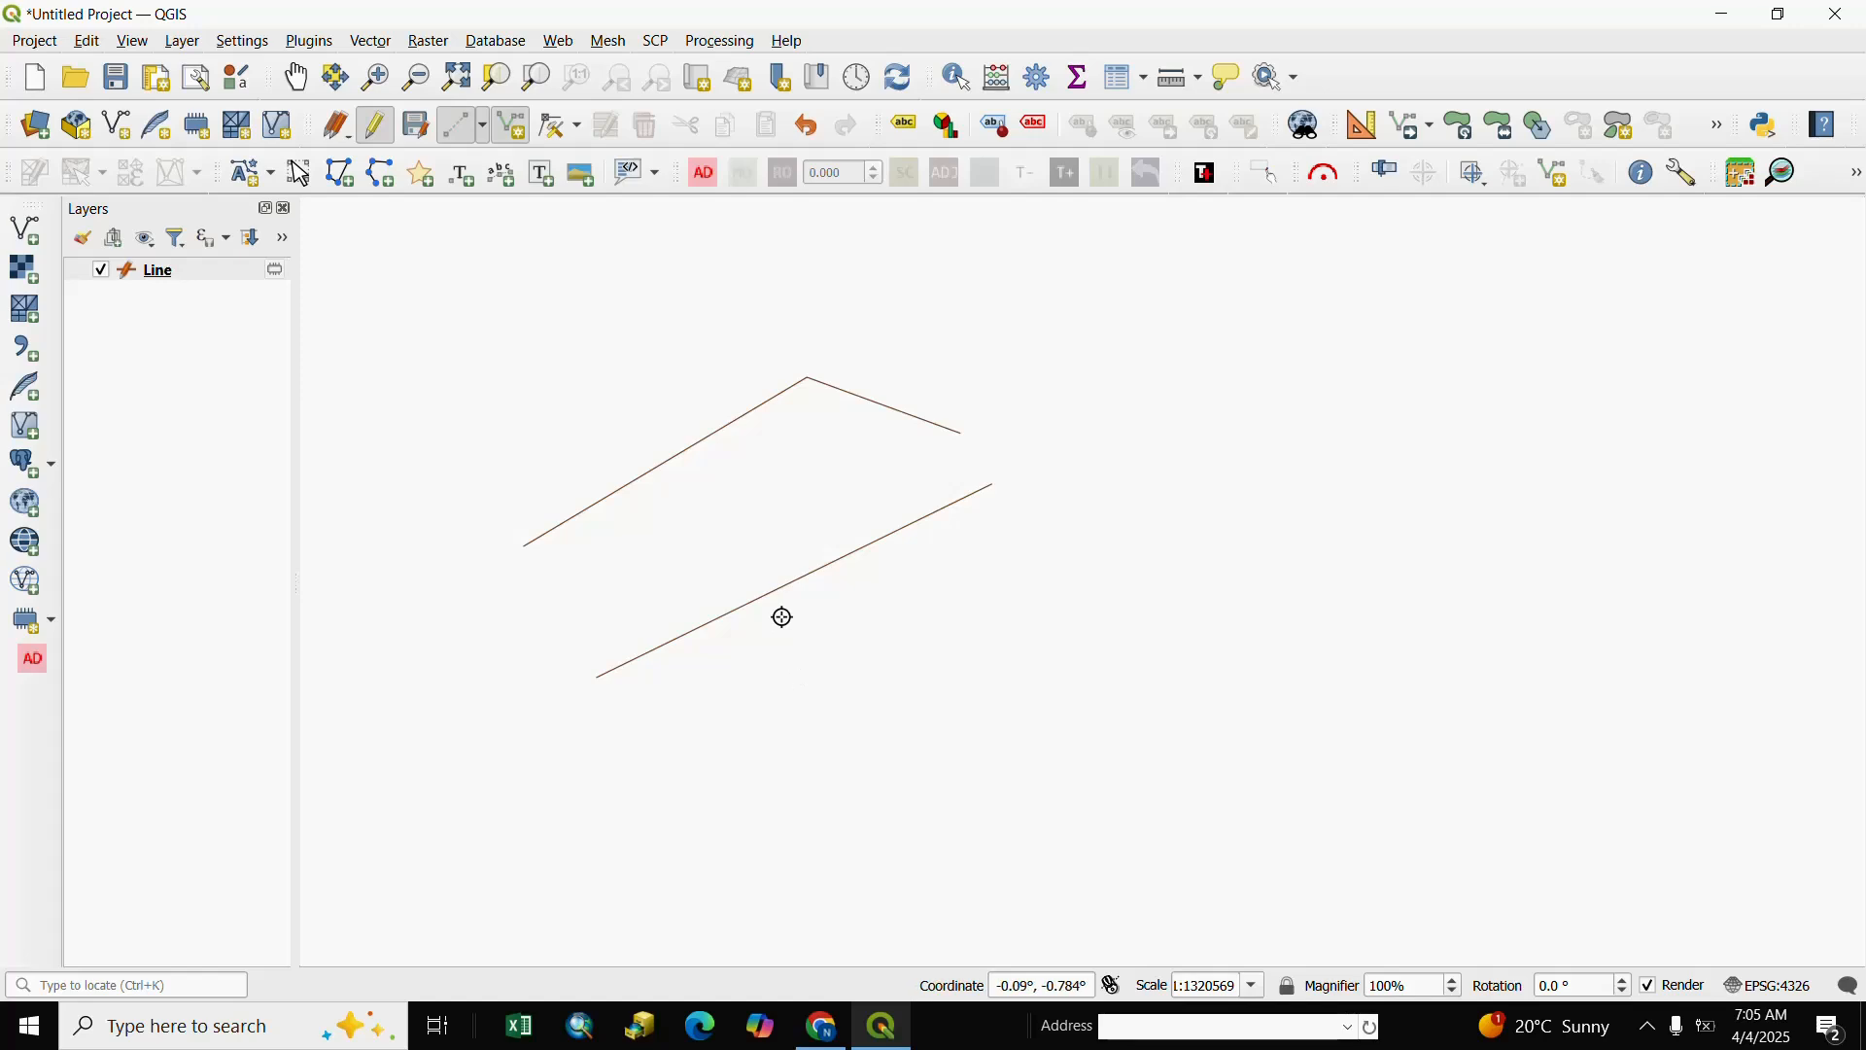
Review the Line layer's attribute table, close it, and identify the bent line on the map
{"action": "left_click", "coordinate": [1124, 86]}
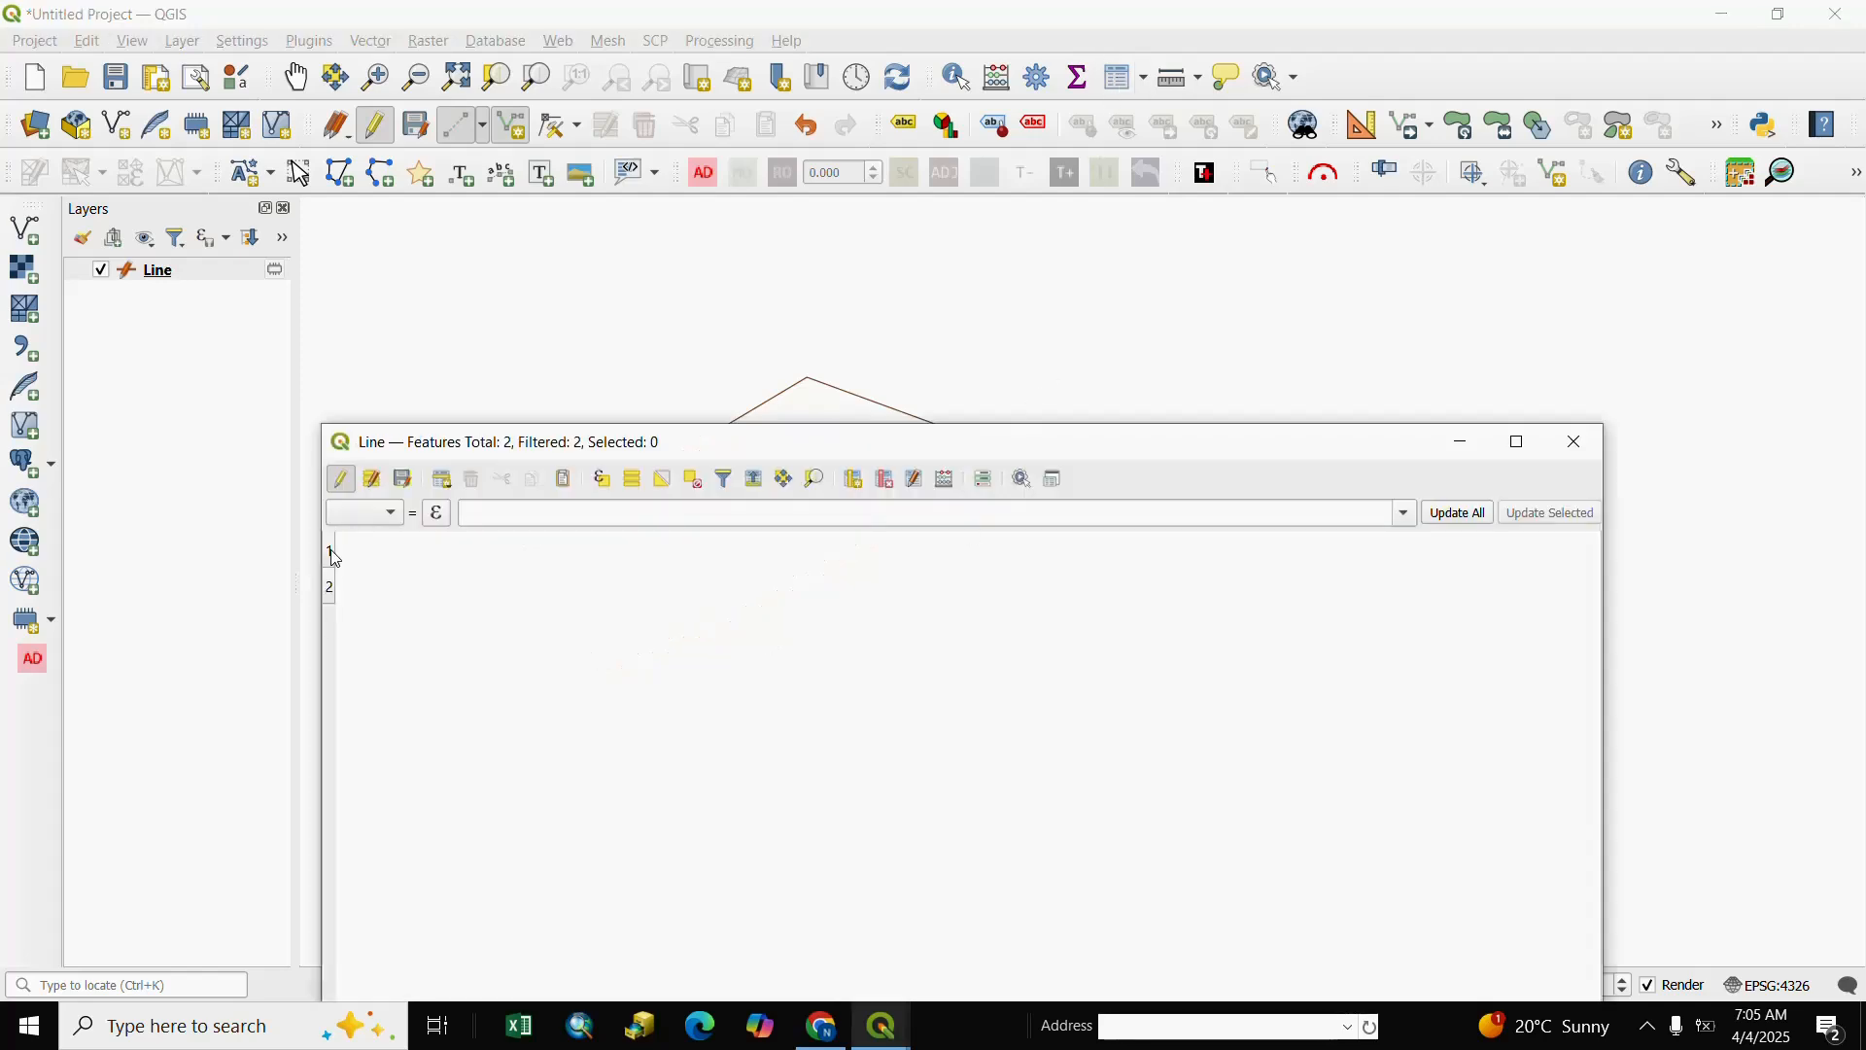
{"action": "left_click_drag", "start_coordinate": [1004, 424], "coordinate": [1110, 333]}
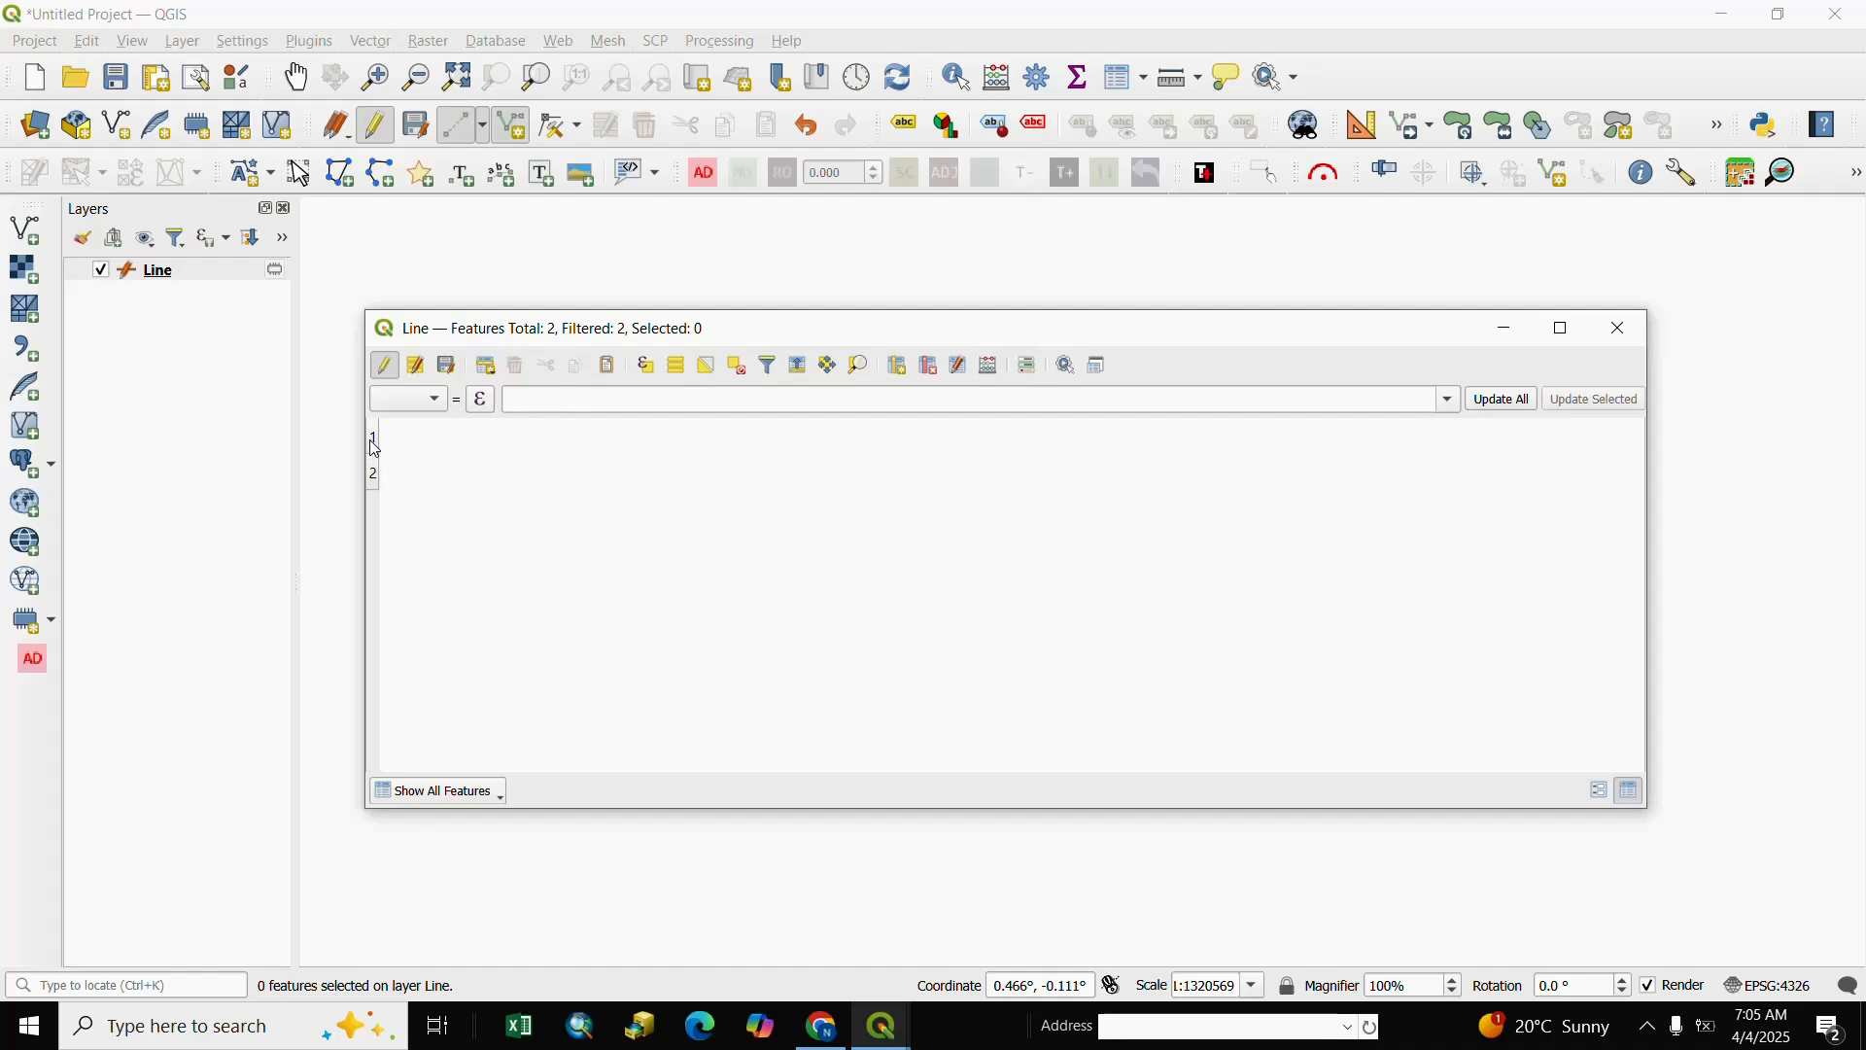
{"action": "left_click", "coordinate": [1620, 342]}
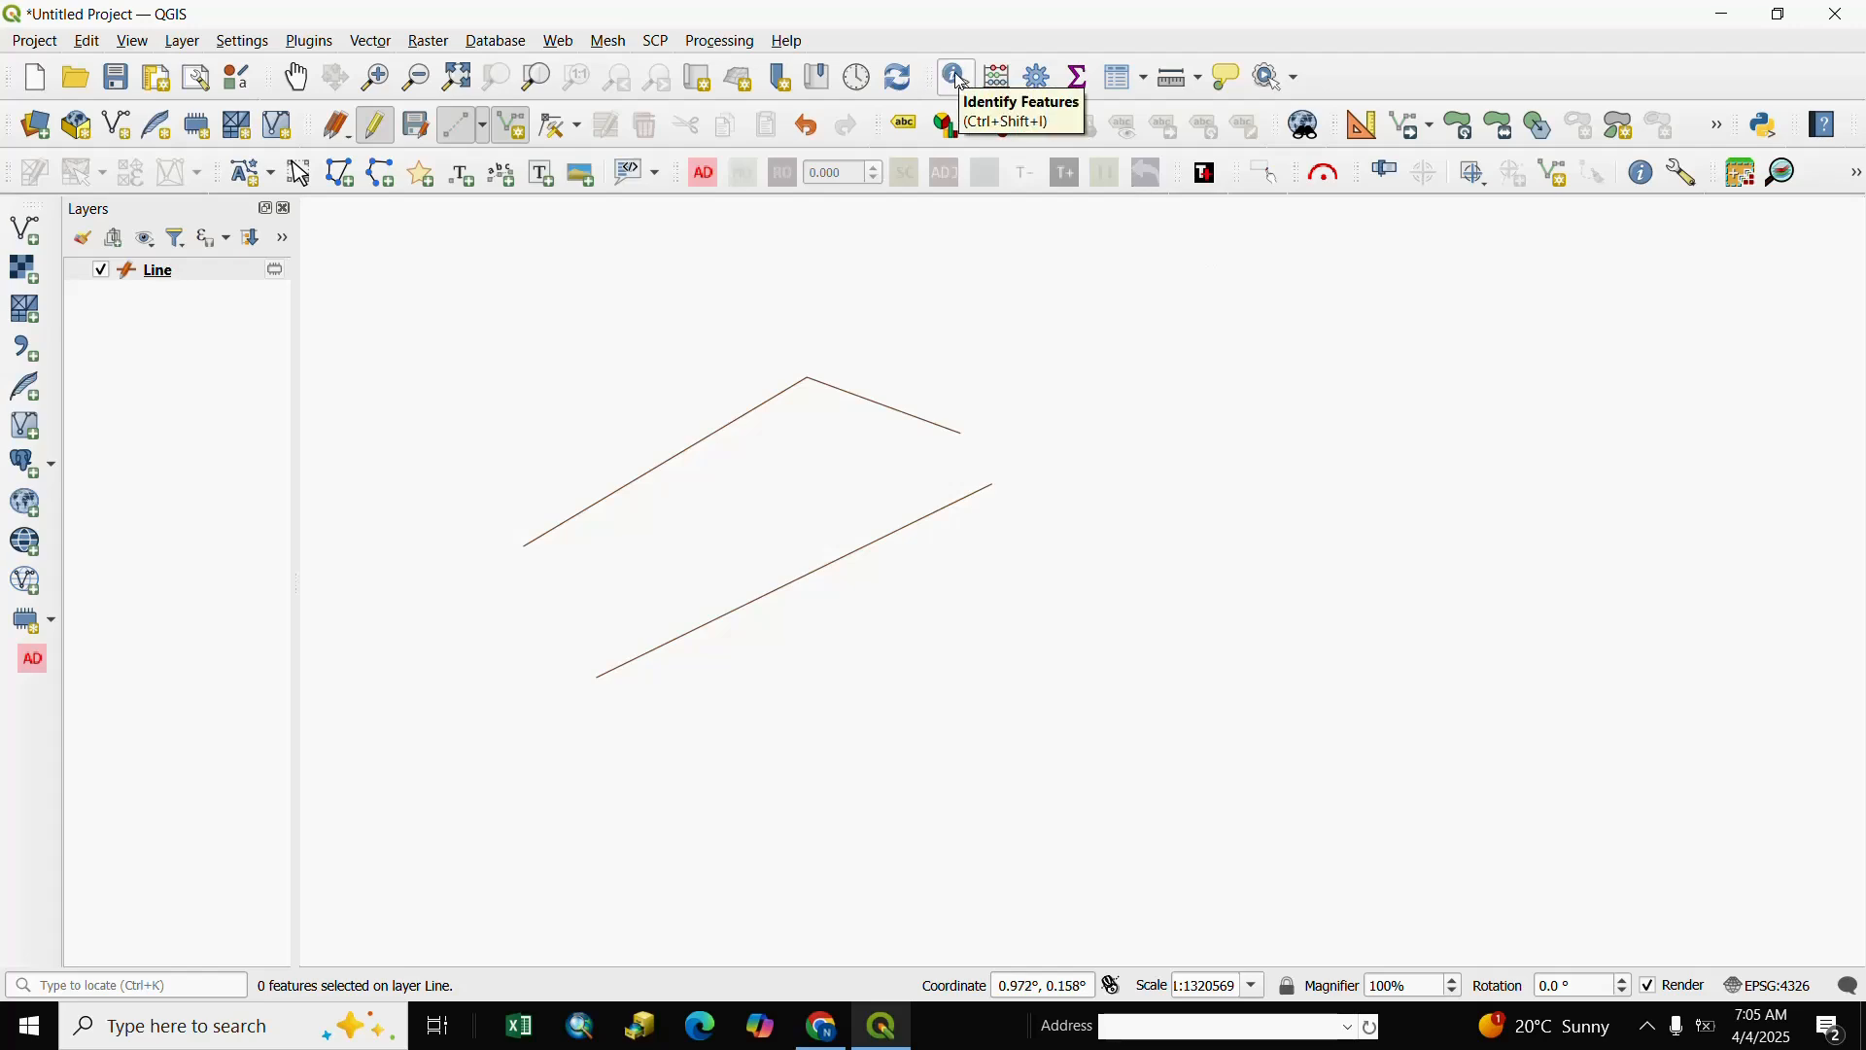
{"action": "left_click", "coordinate": [957, 78]}
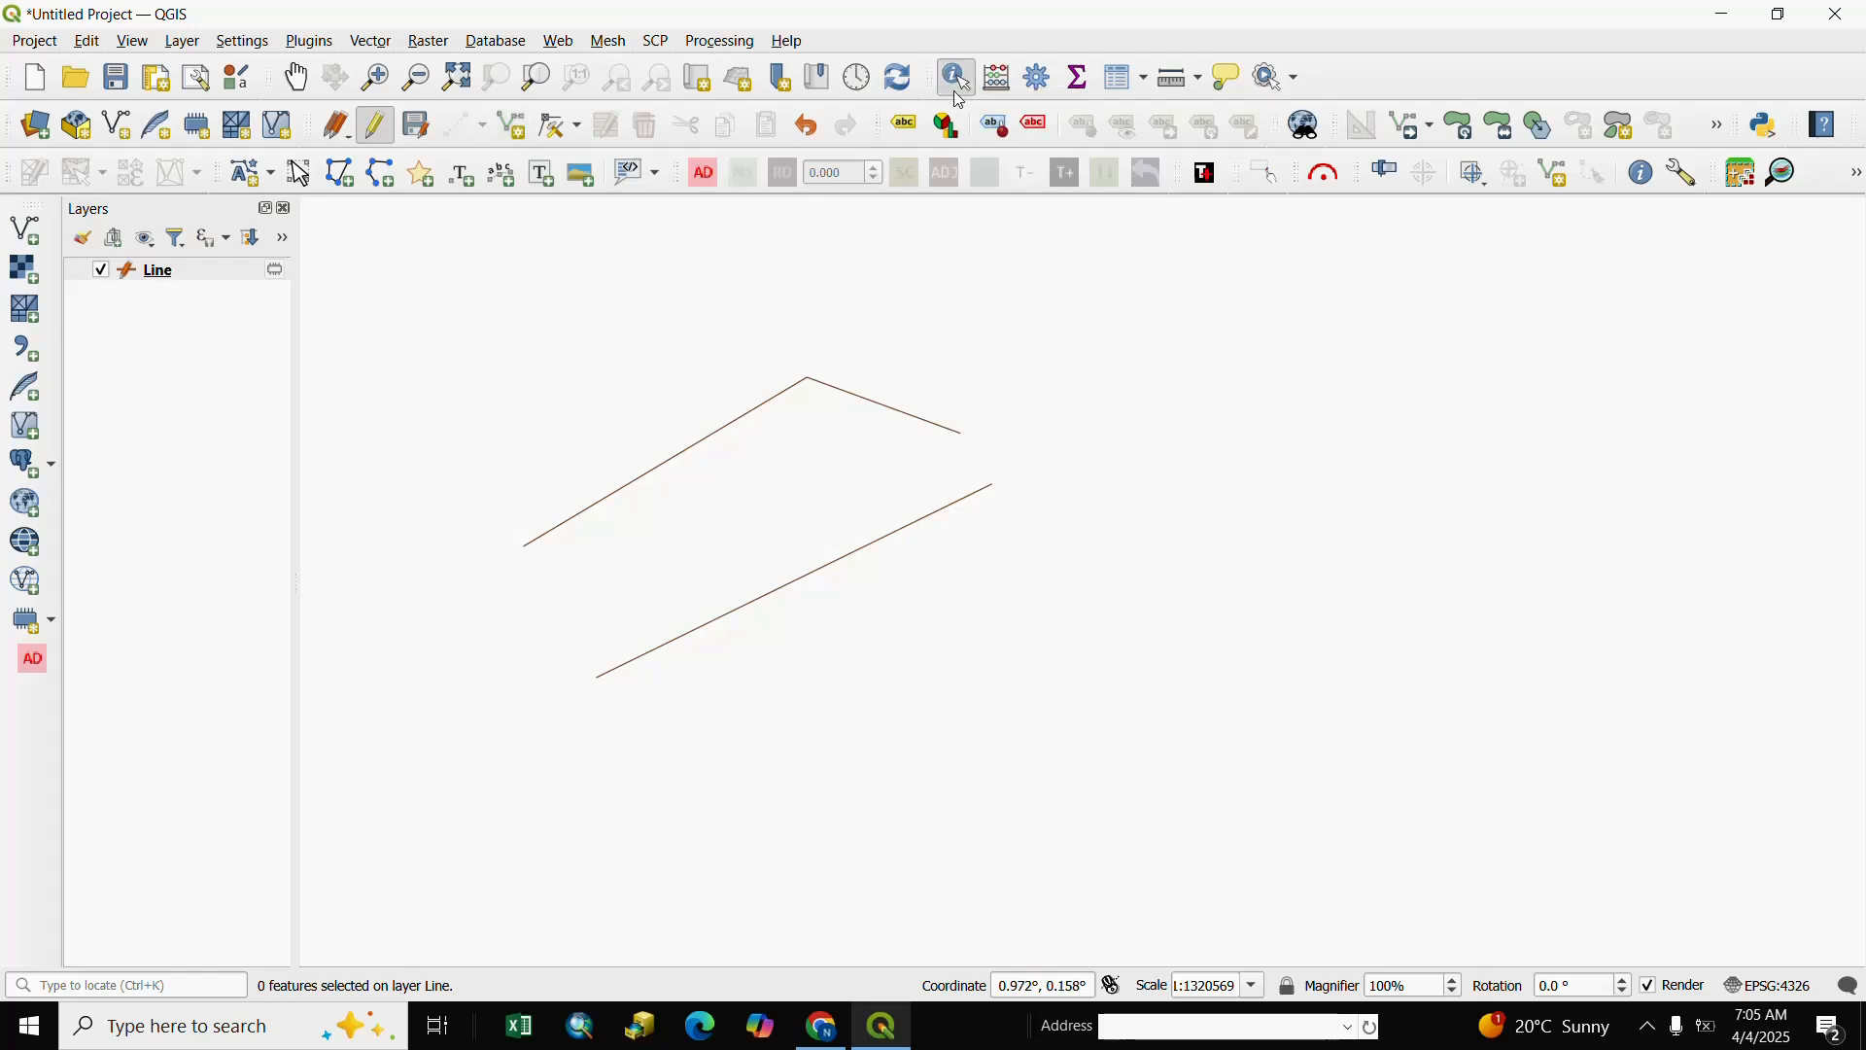
{"action": "left_click", "coordinate": [877, 418]}
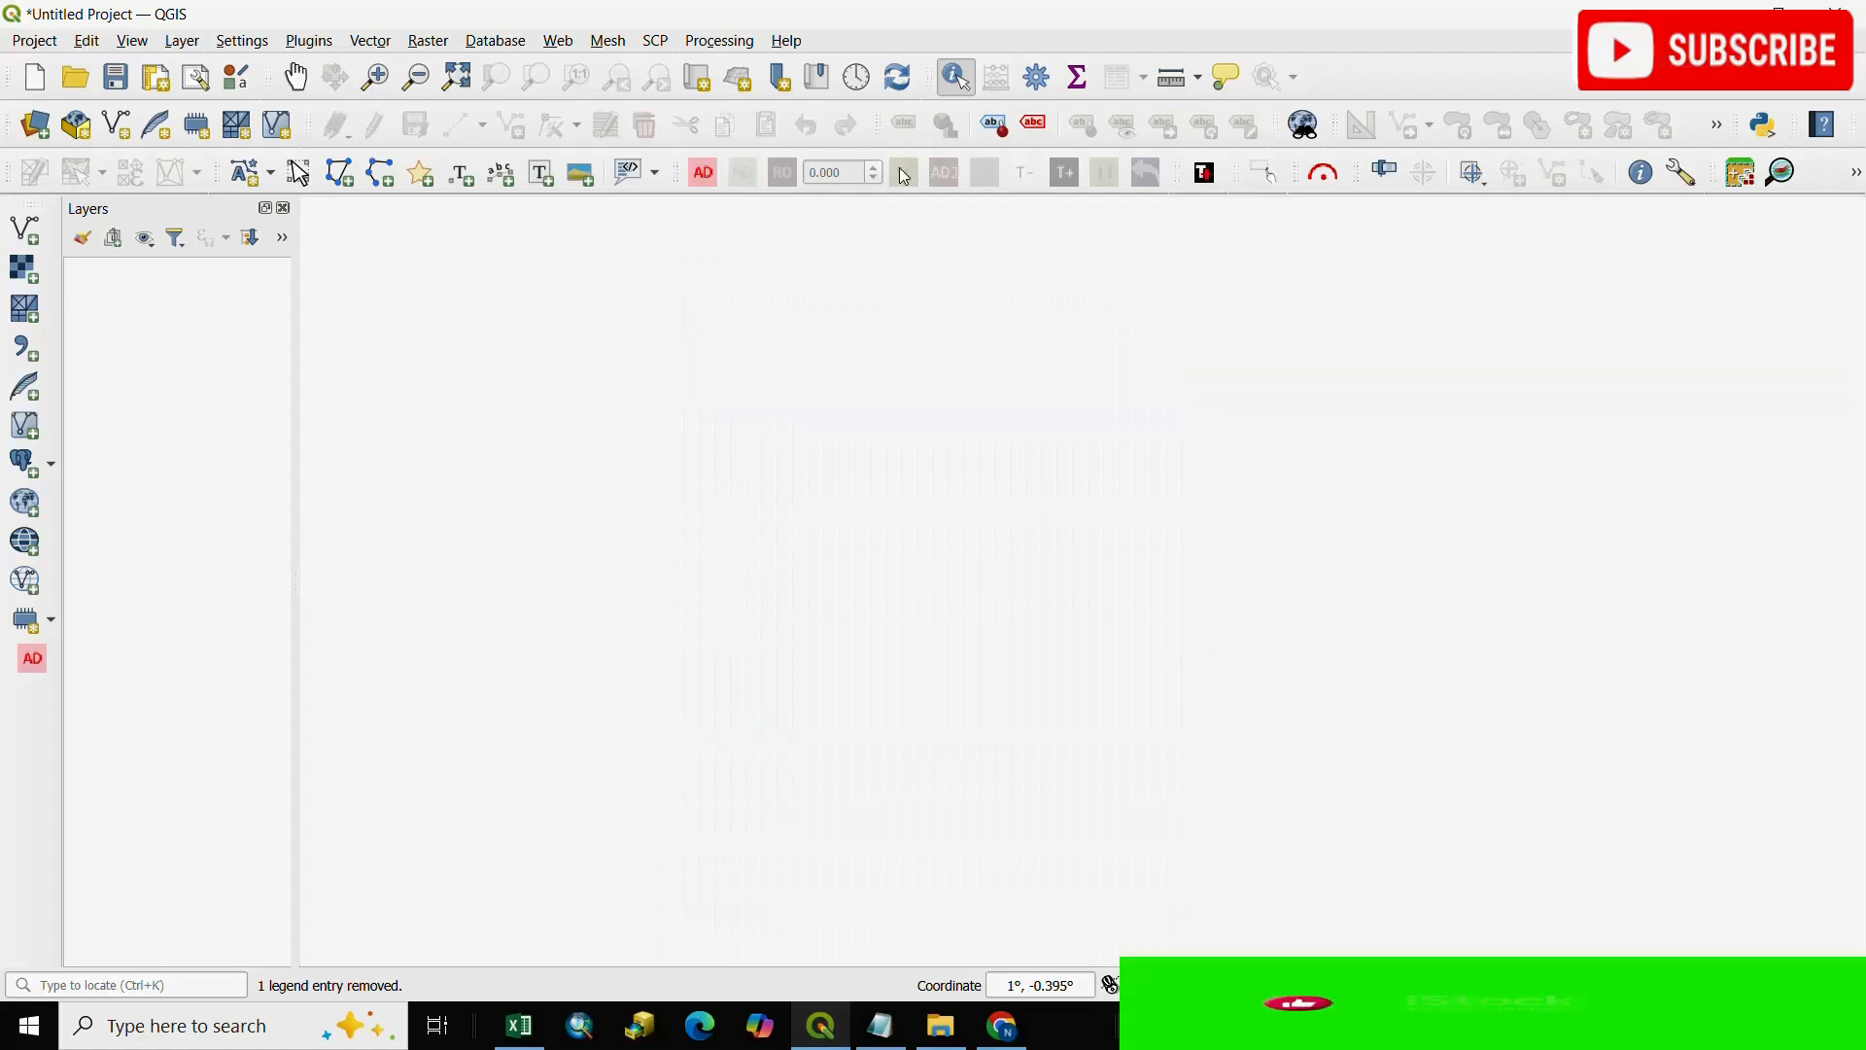
Create a temporary scratch layer named Building with Polygon geometry in EPSG:4326 - WGS 84
{"action": "left_click", "coordinate": [184, 41]}
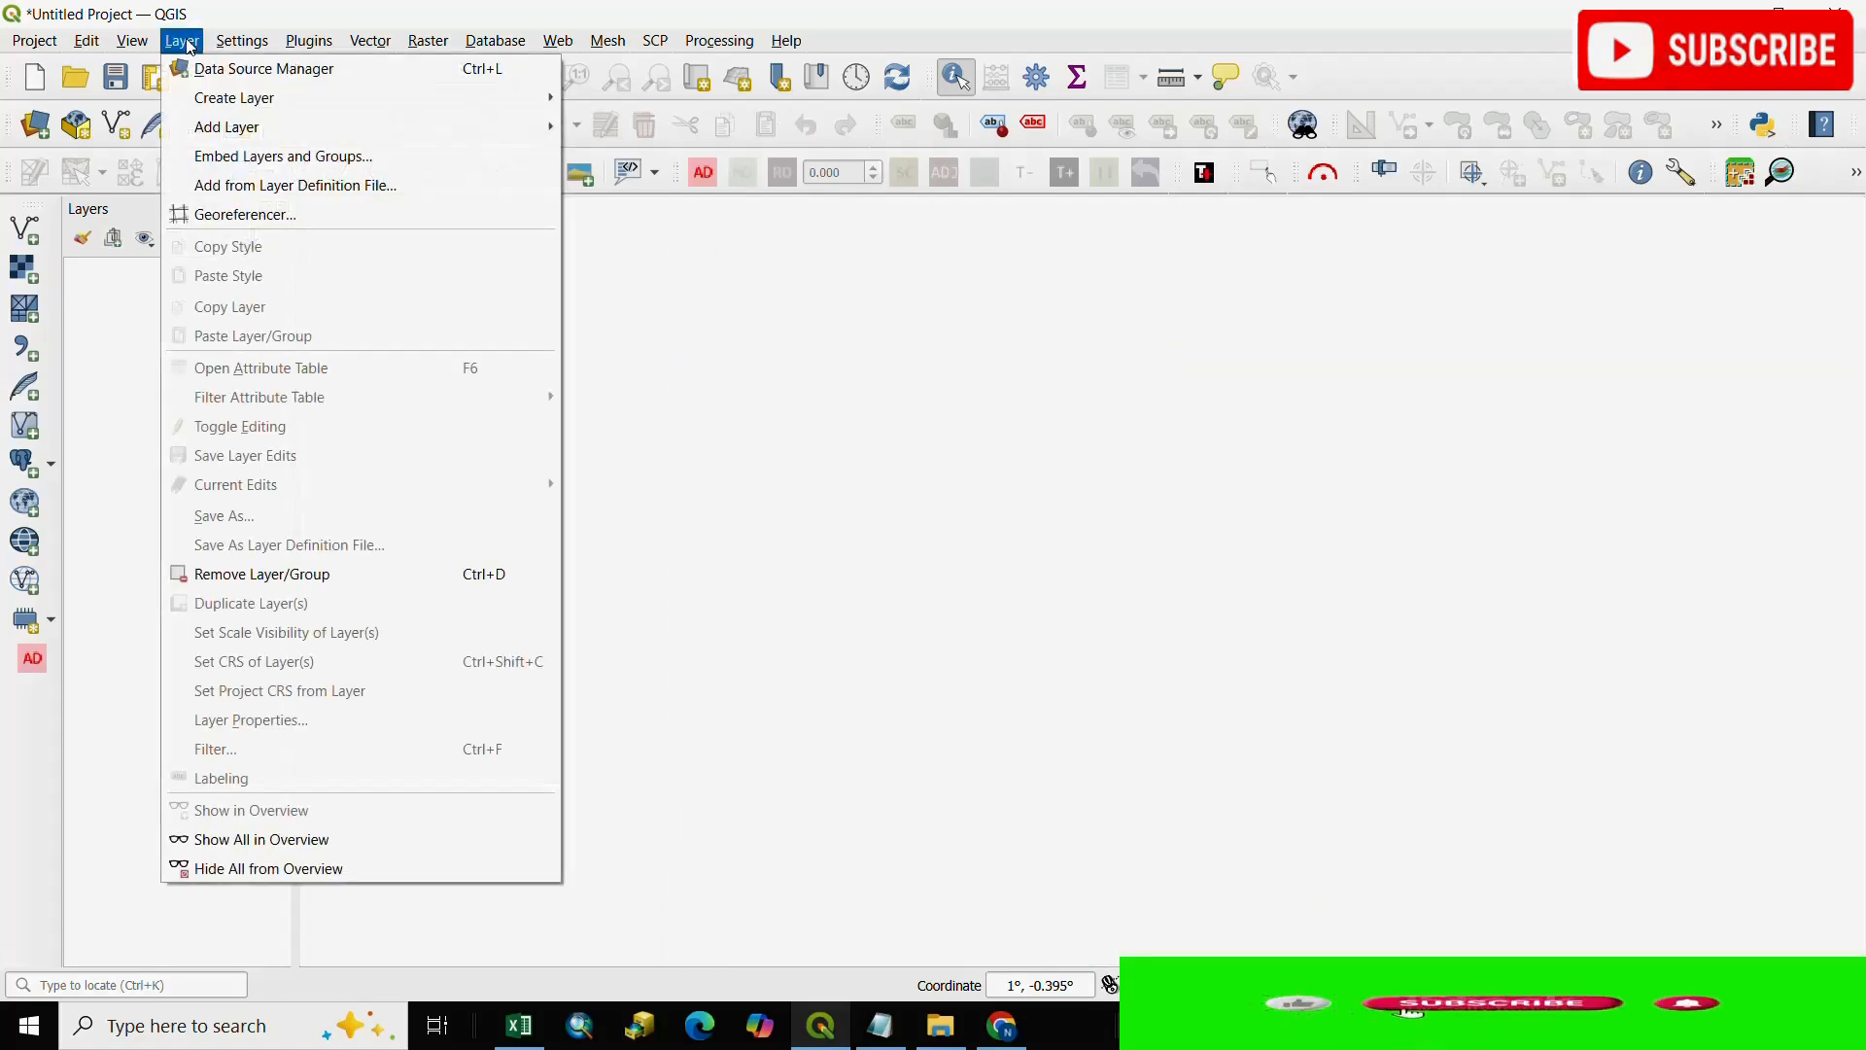
{"action": "mouse_move", "coordinate": [306, 101]}
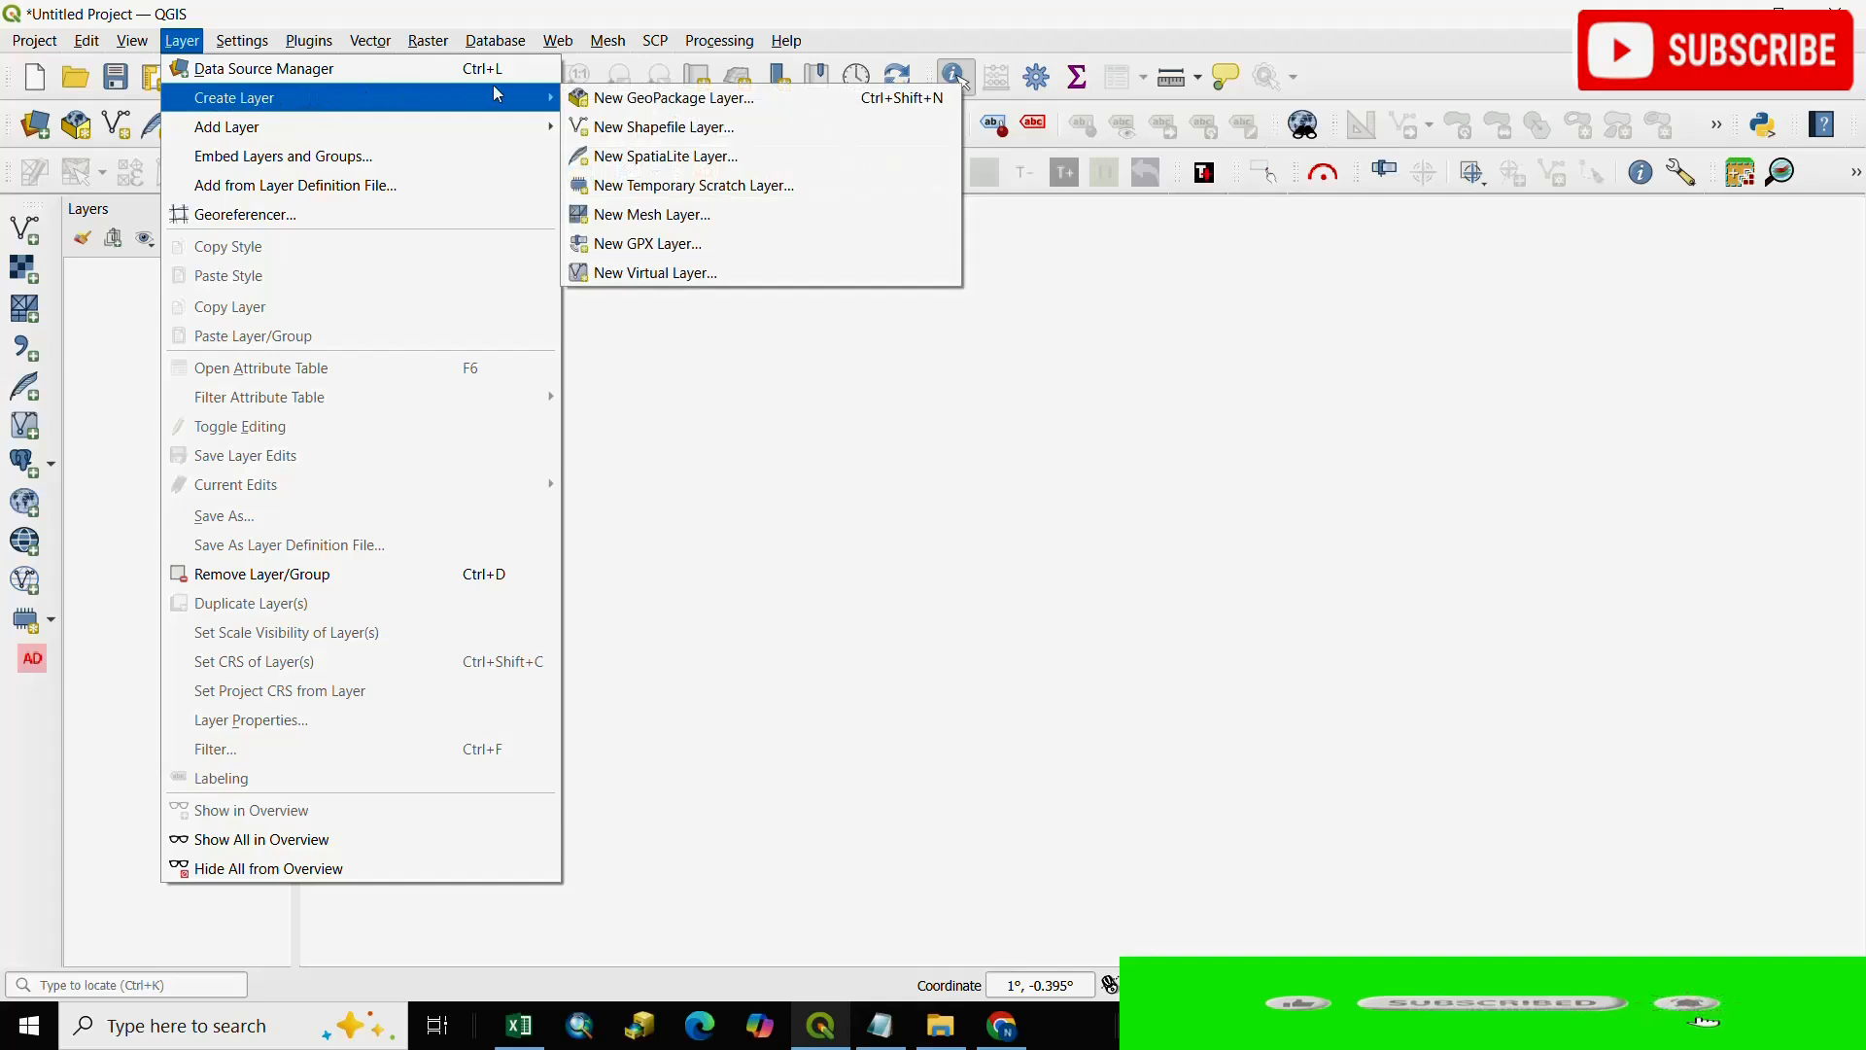
{"action": "left_click", "coordinate": [630, 186]}
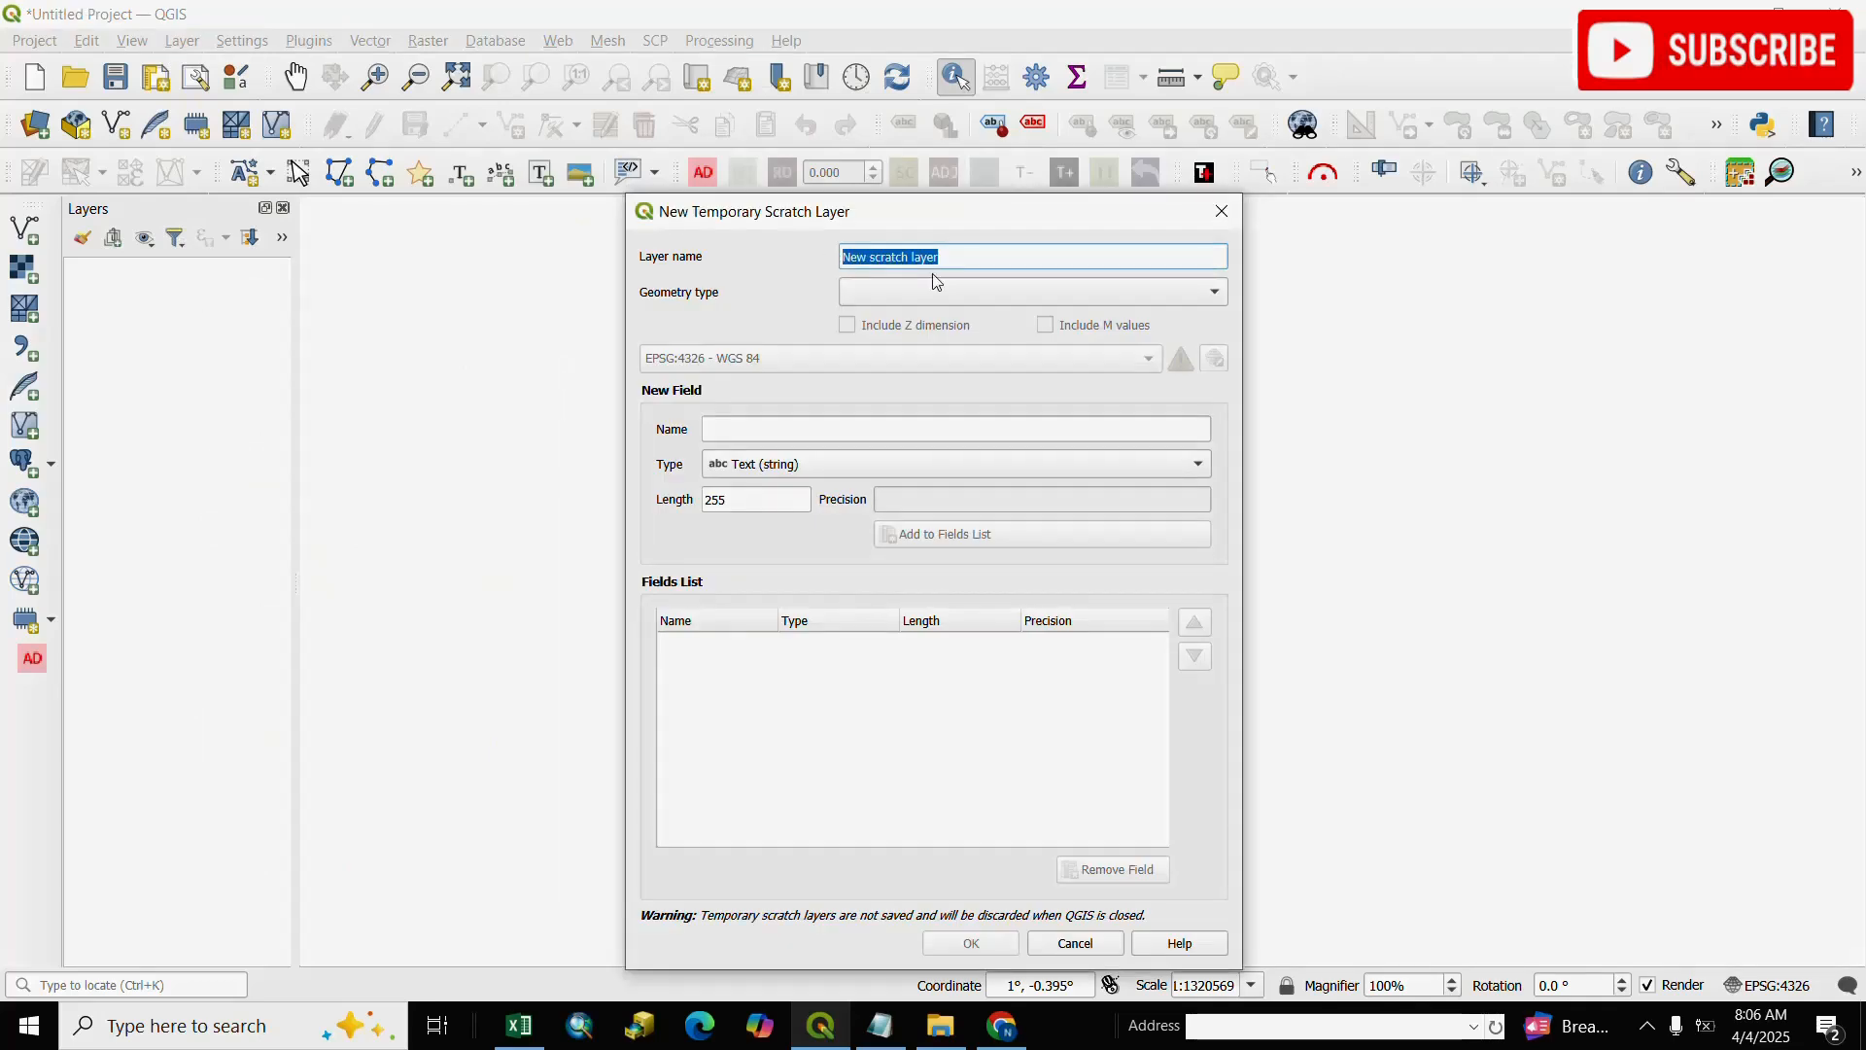
{"action": "type", "text": "Building"}
{"action": "left_click", "coordinate": [1207, 291]}
{"action": "left_click", "coordinate": [893, 390]}
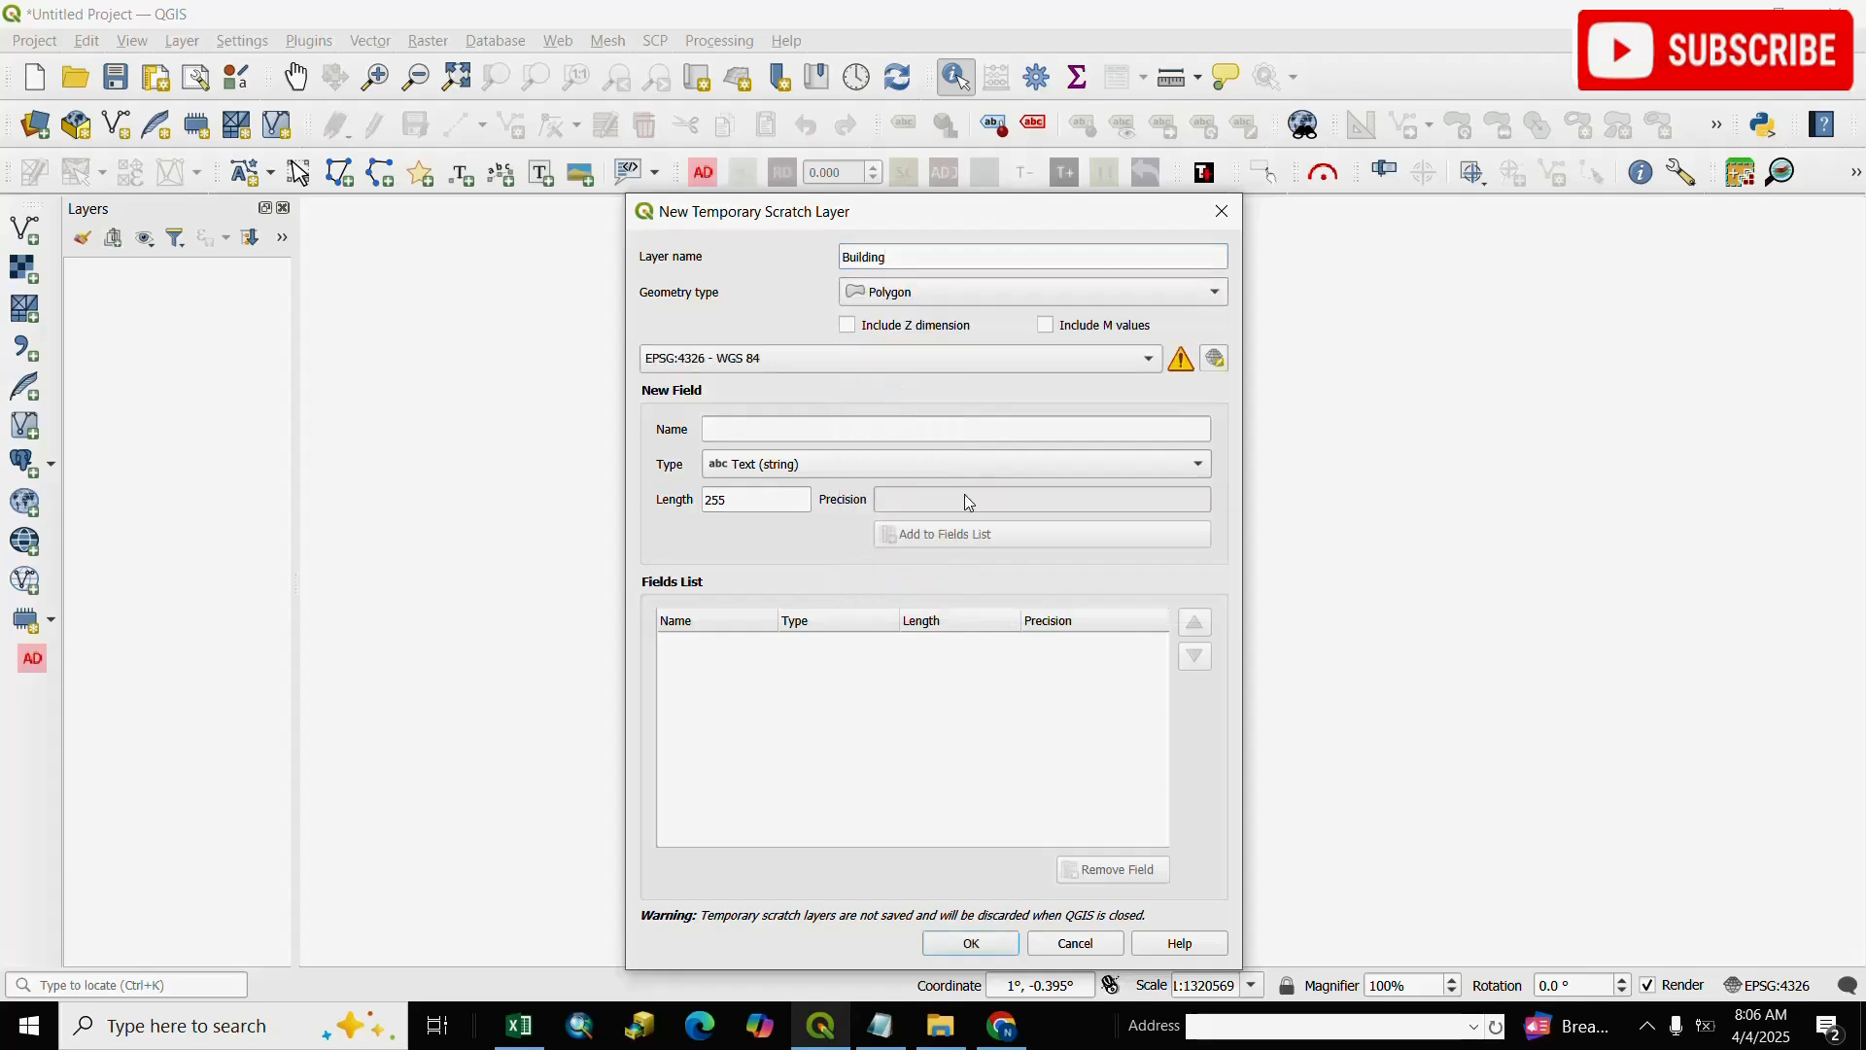
{"action": "left_click", "coordinate": [982, 943]}
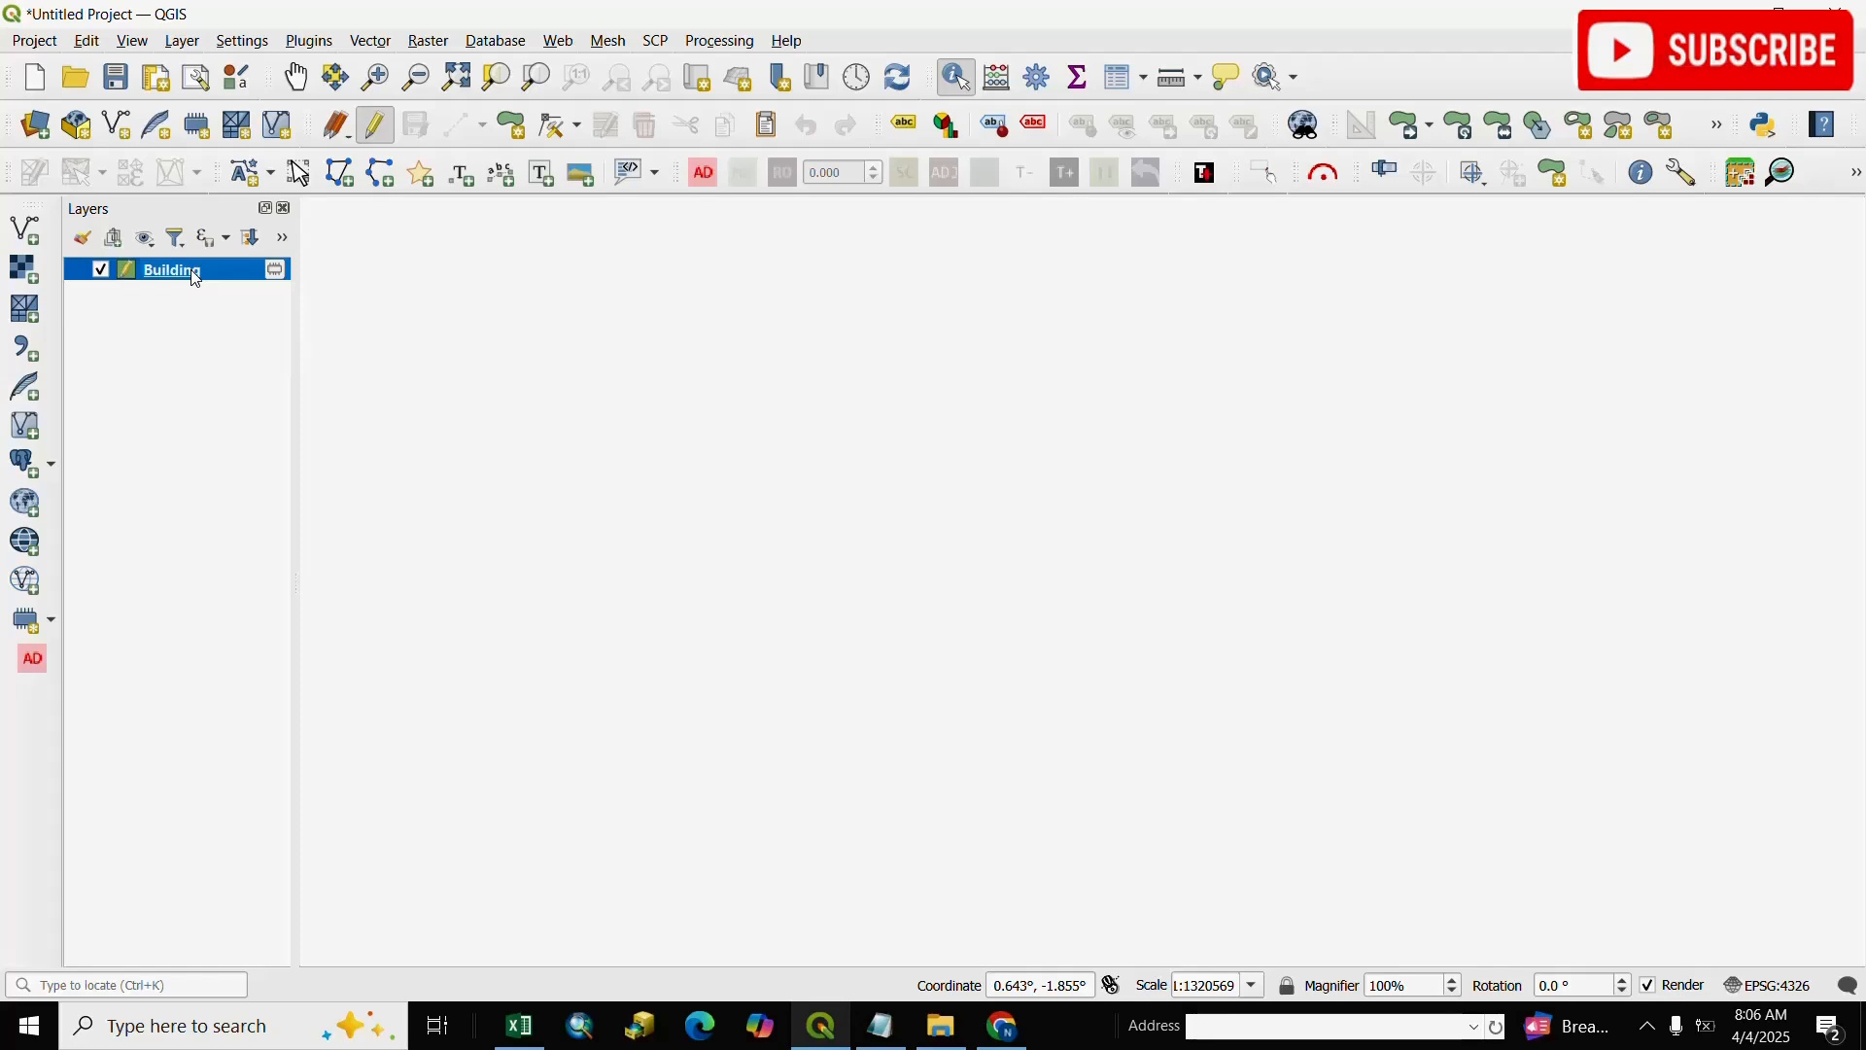
With the Building layer in edit mode, draw a tilted four-corner rectangular polygon in the upper-left part of the map
{"action": "left_click", "coordinate": [378, 133]}
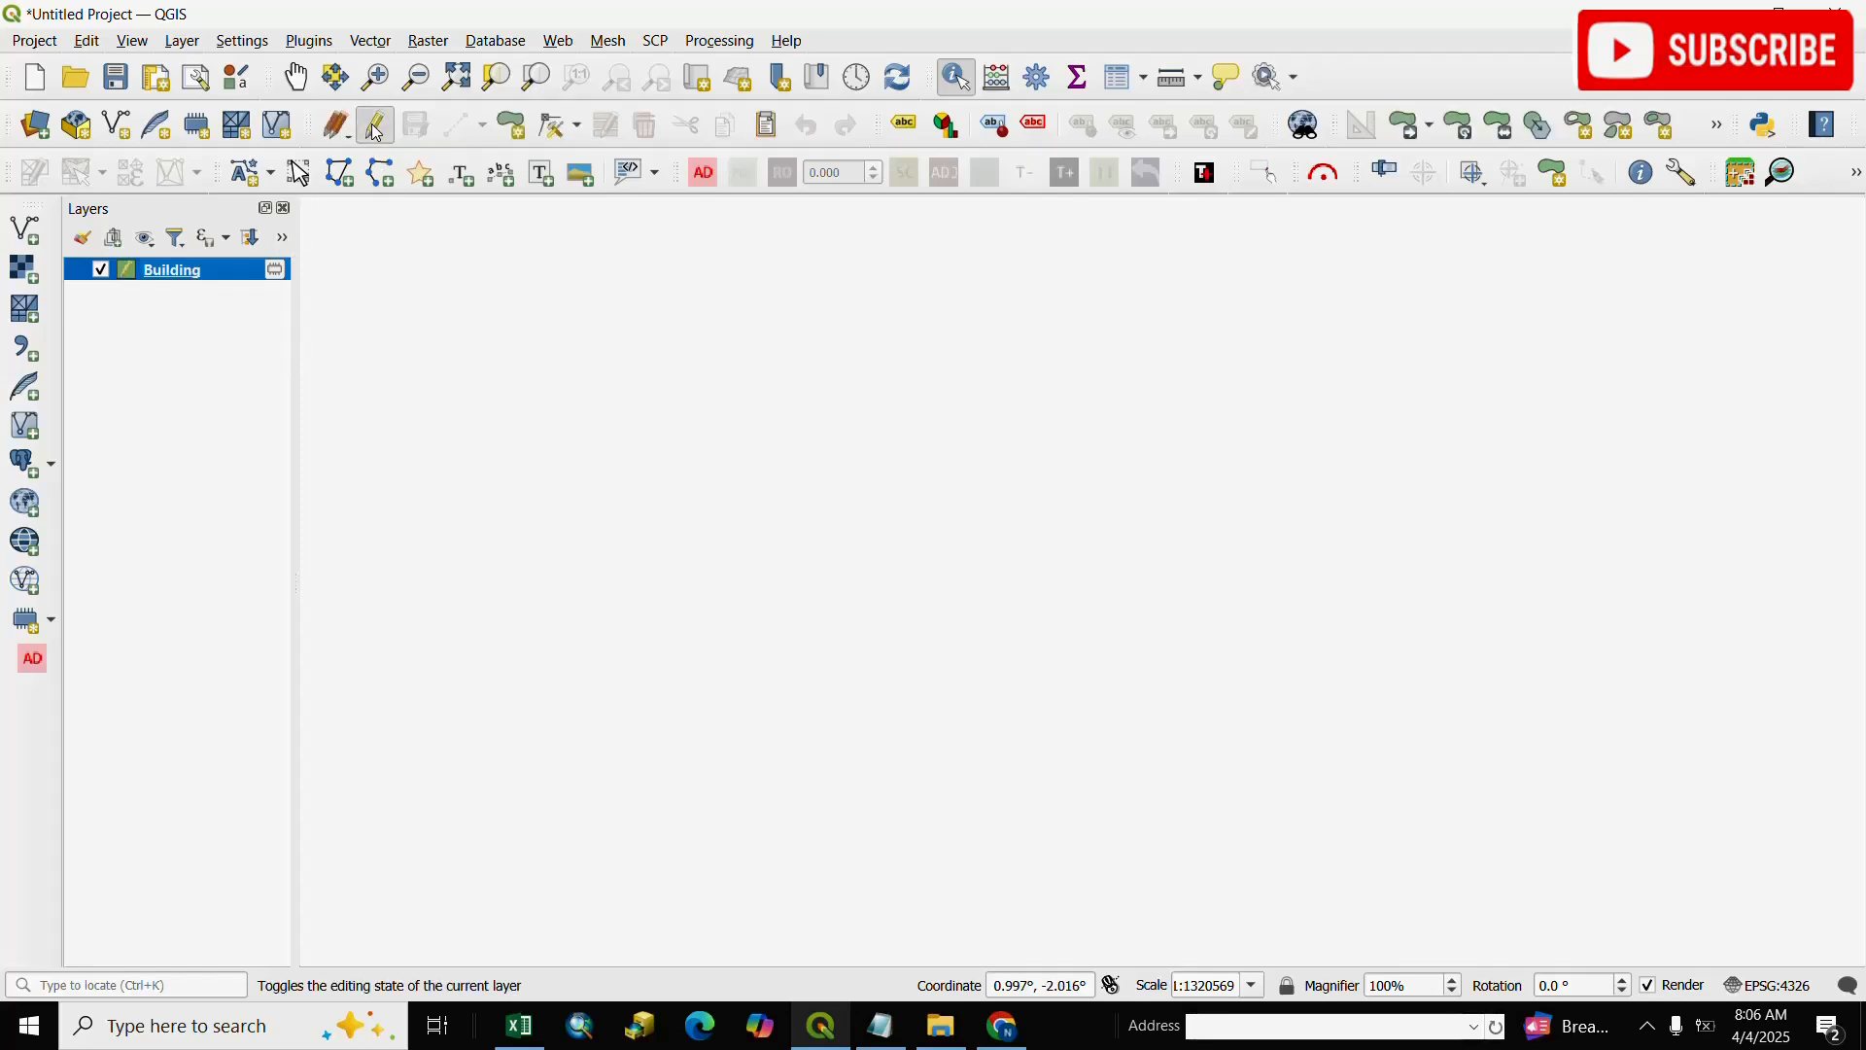
{"action": "left_click", "coordinate": [513, 126]}
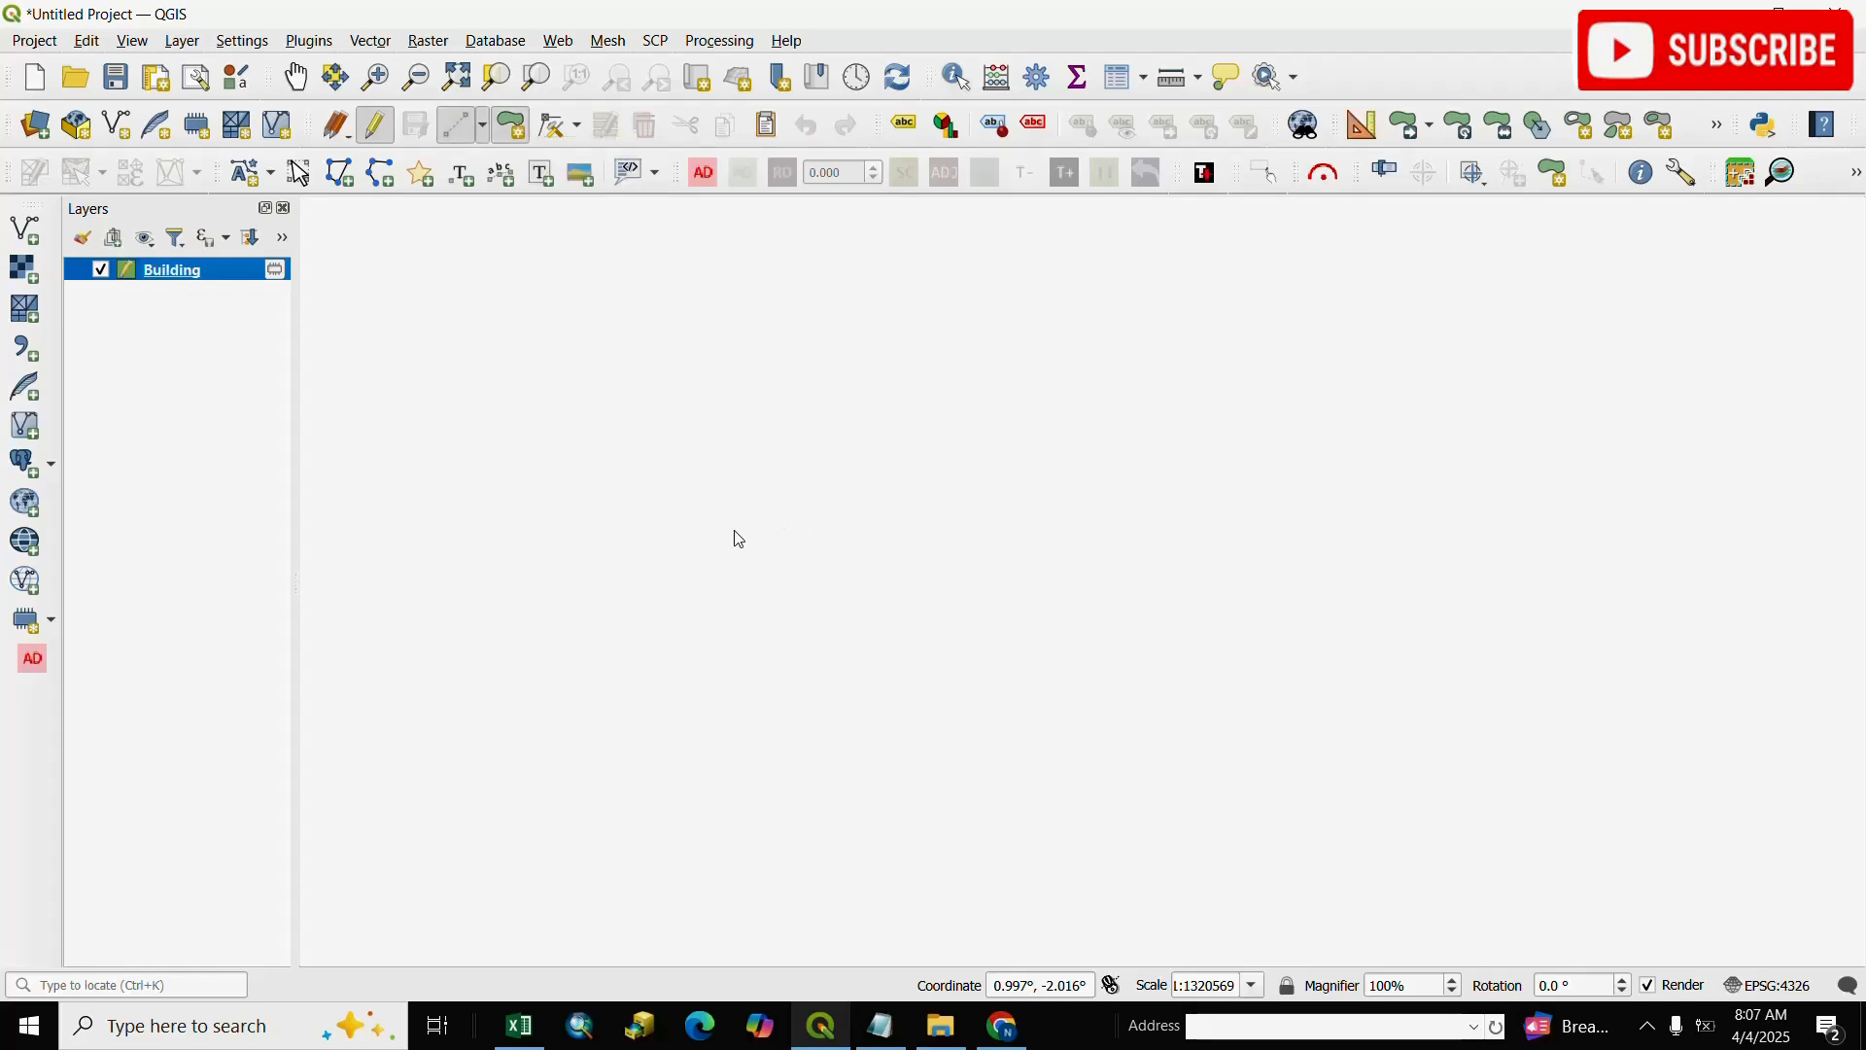
{"action": "left_click", "coordinate": [511, 366]}
{"action": "left_click", "coordinate": [548, 460]}
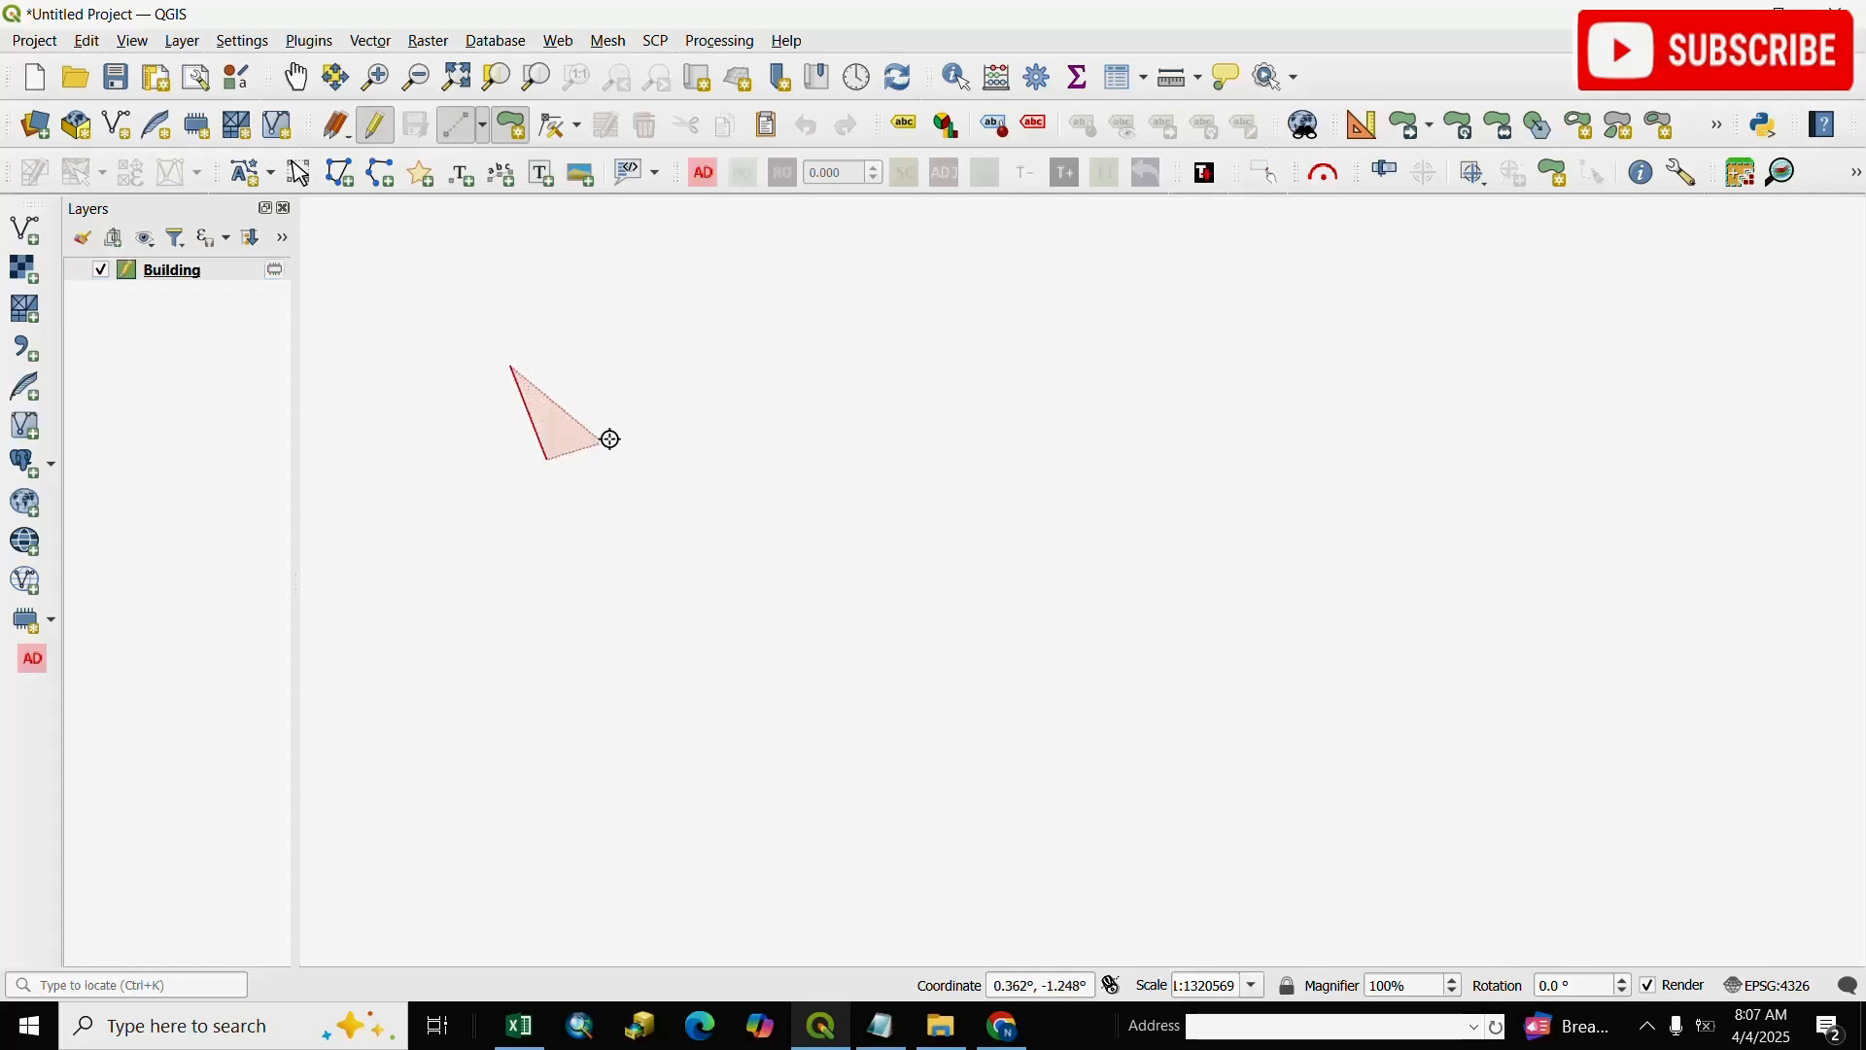
{"action": "left_click", "coordinate": [731, 397]}
{"action": "left_click", "coordinate": [683, 300]}
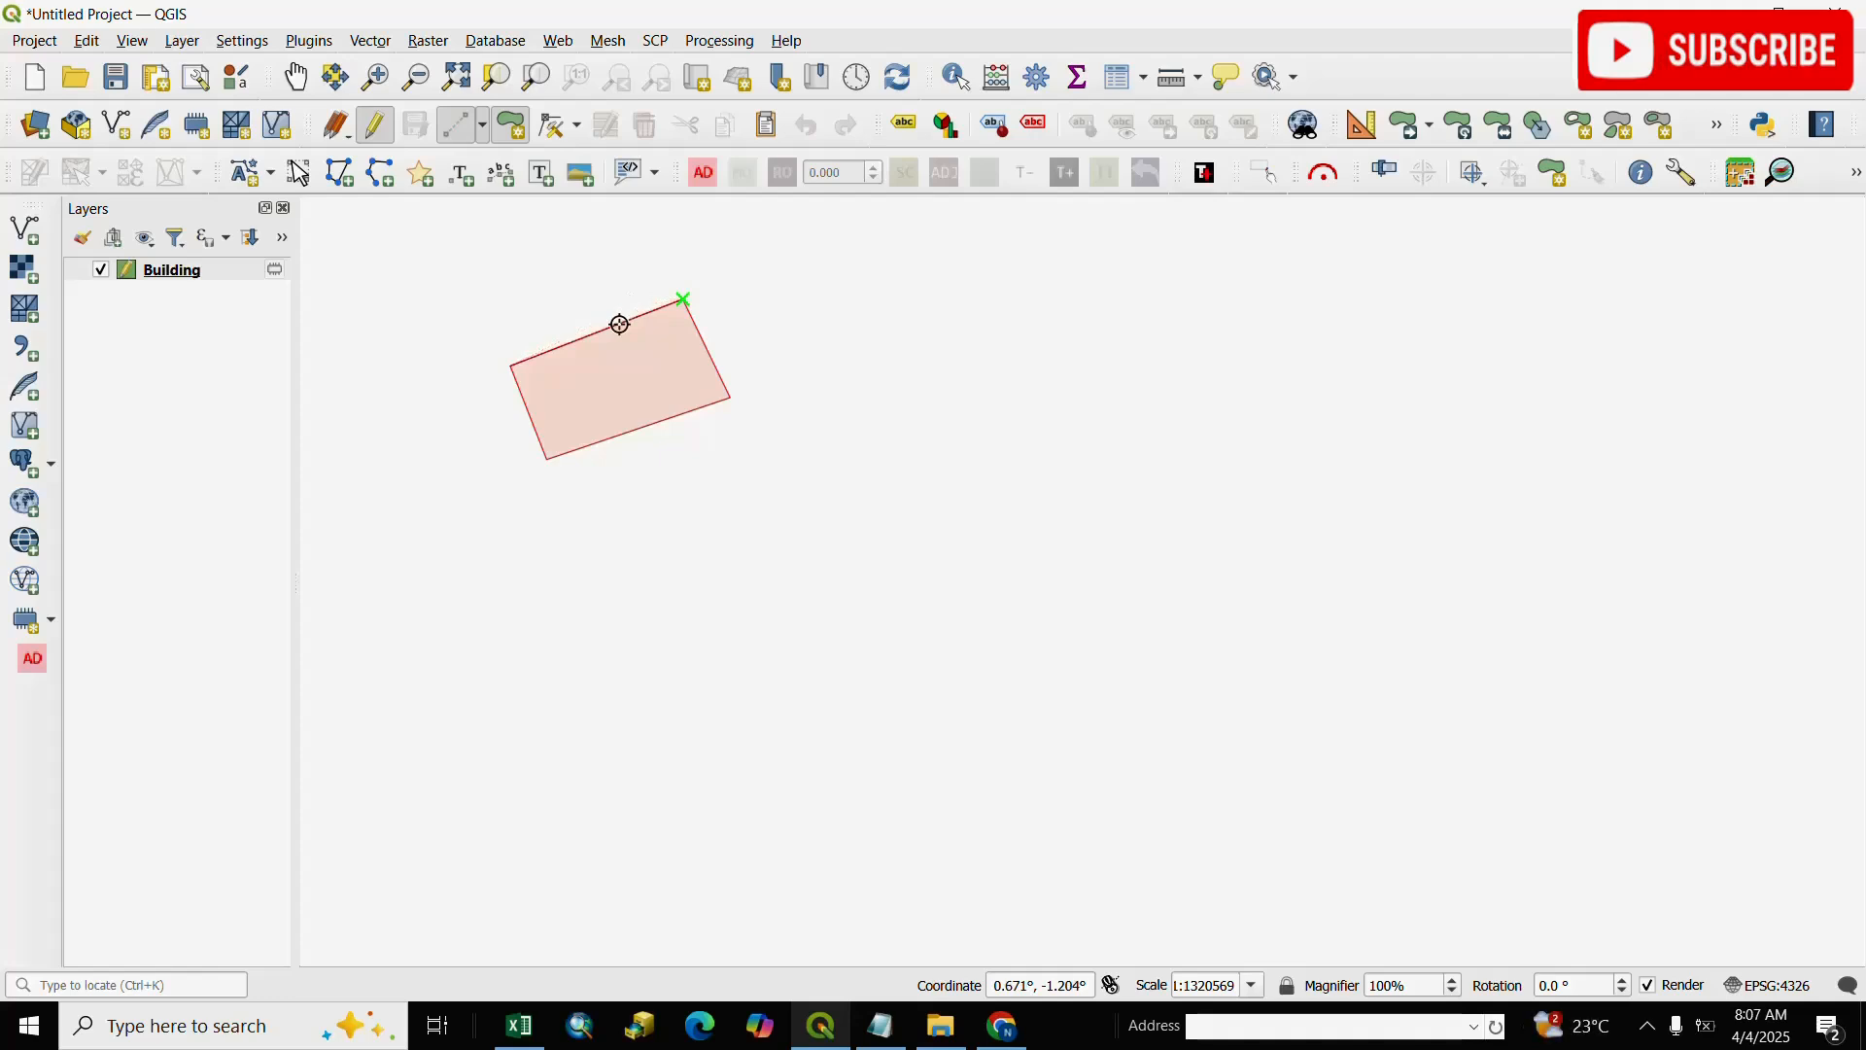
{"action": "right_click", "coordinate": [621, 324]}
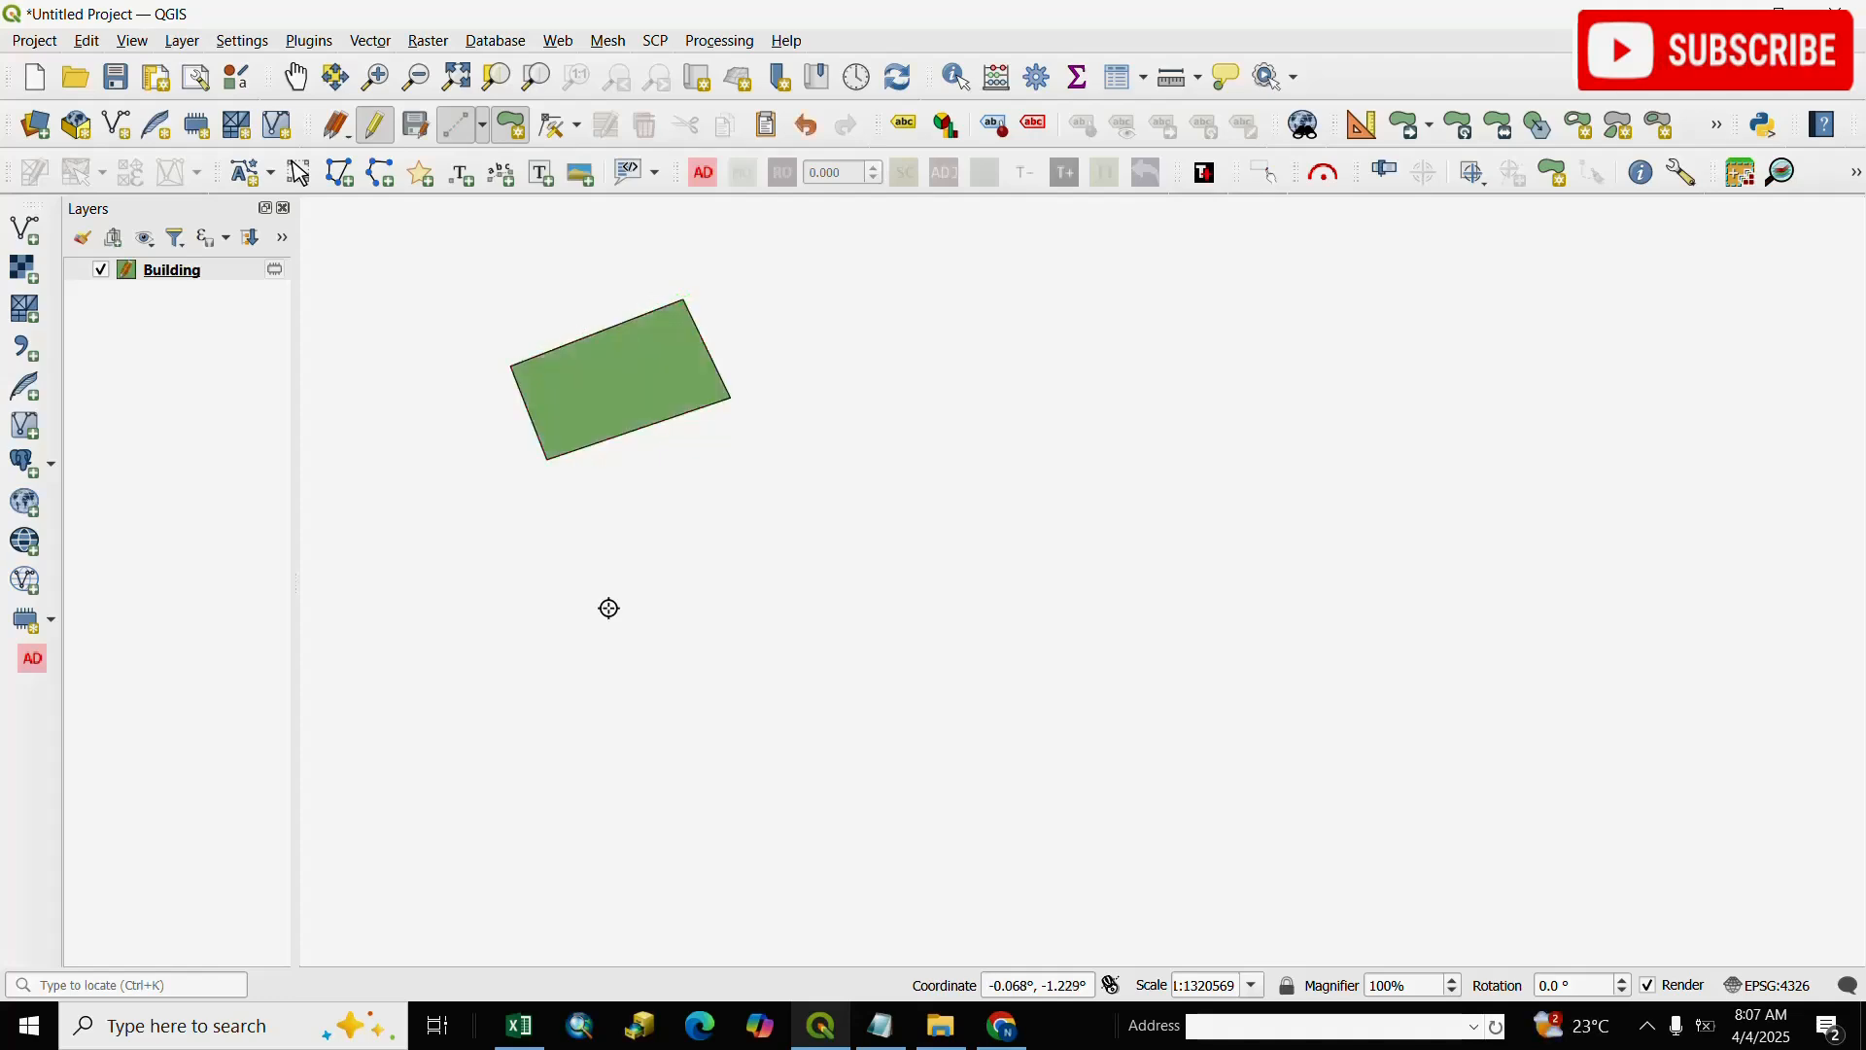
Draw a second, slightly larger tilted four-corner polygon just below the first one in the Building layer
{"action": "left_click", "coordinate": [576, 549]}
{"action": "left_click", "coordinate": [614, 646]}
{"action": "left_click", "coordinate": [818, 584]}
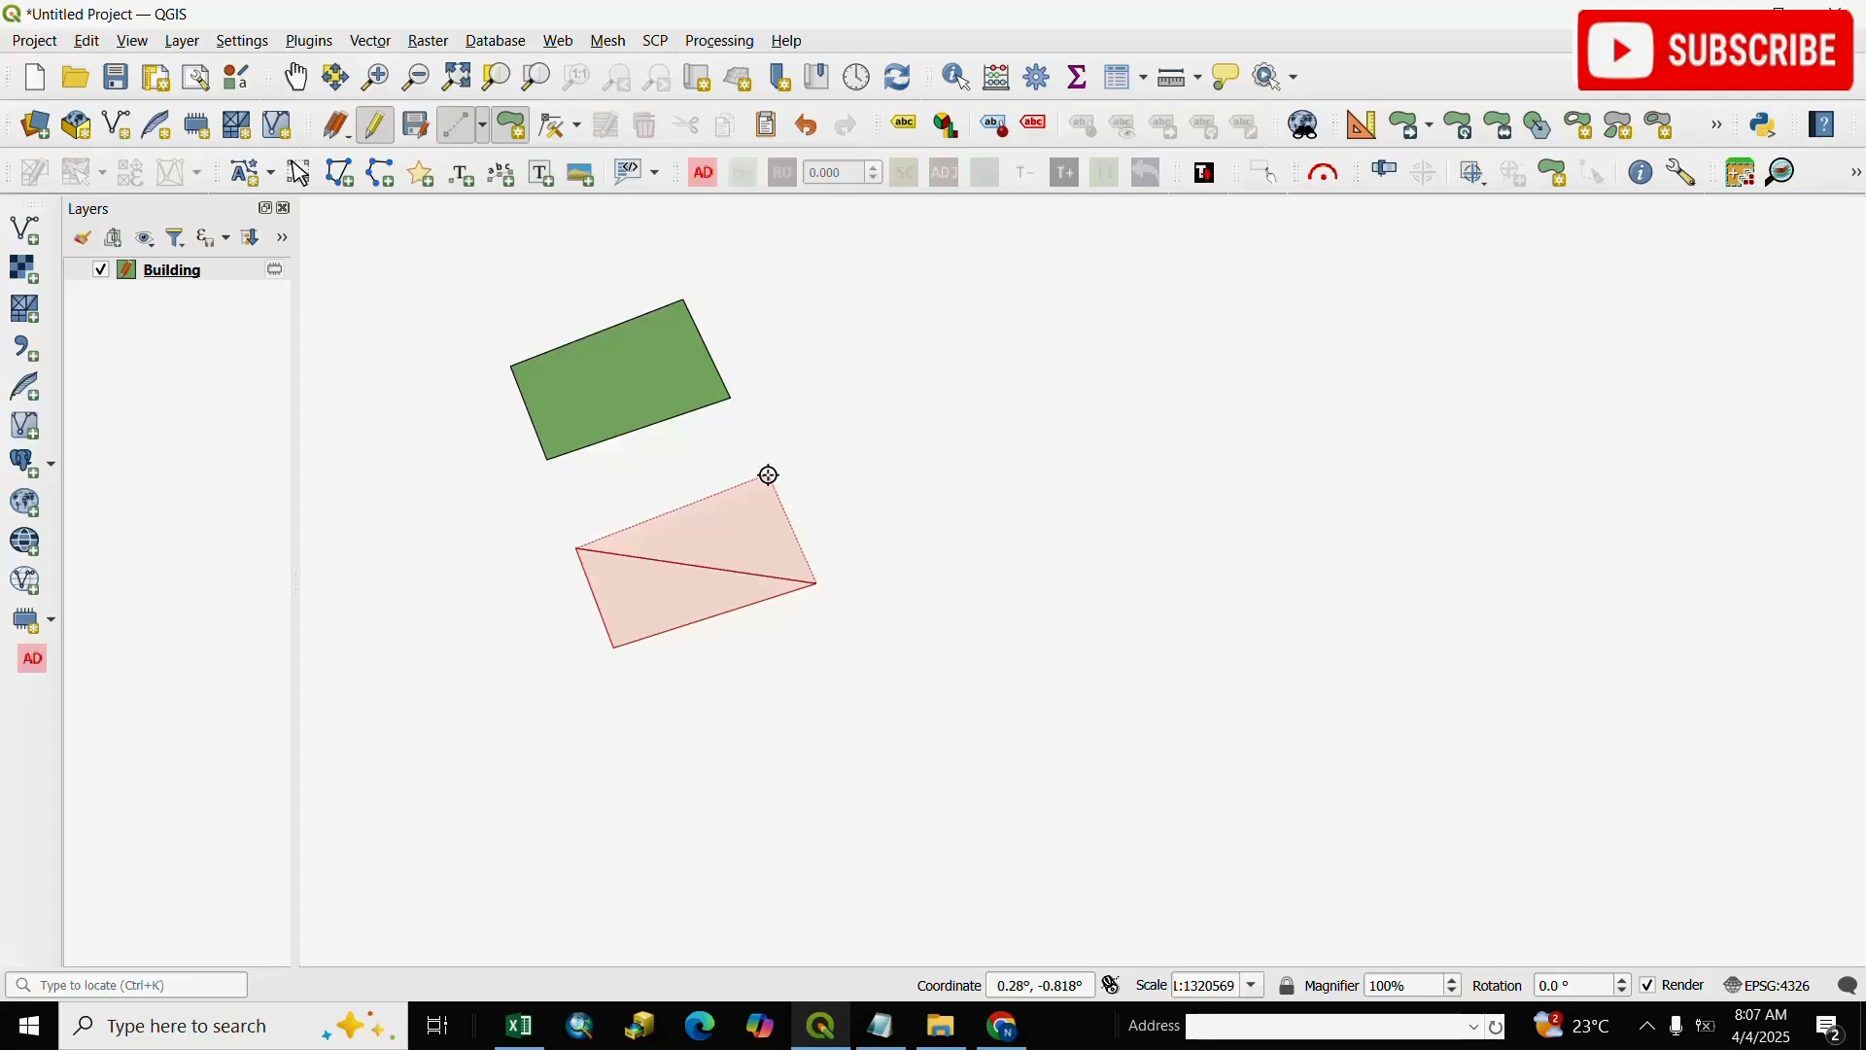
{"action": "left_click", "coordinate": [768, 475]}
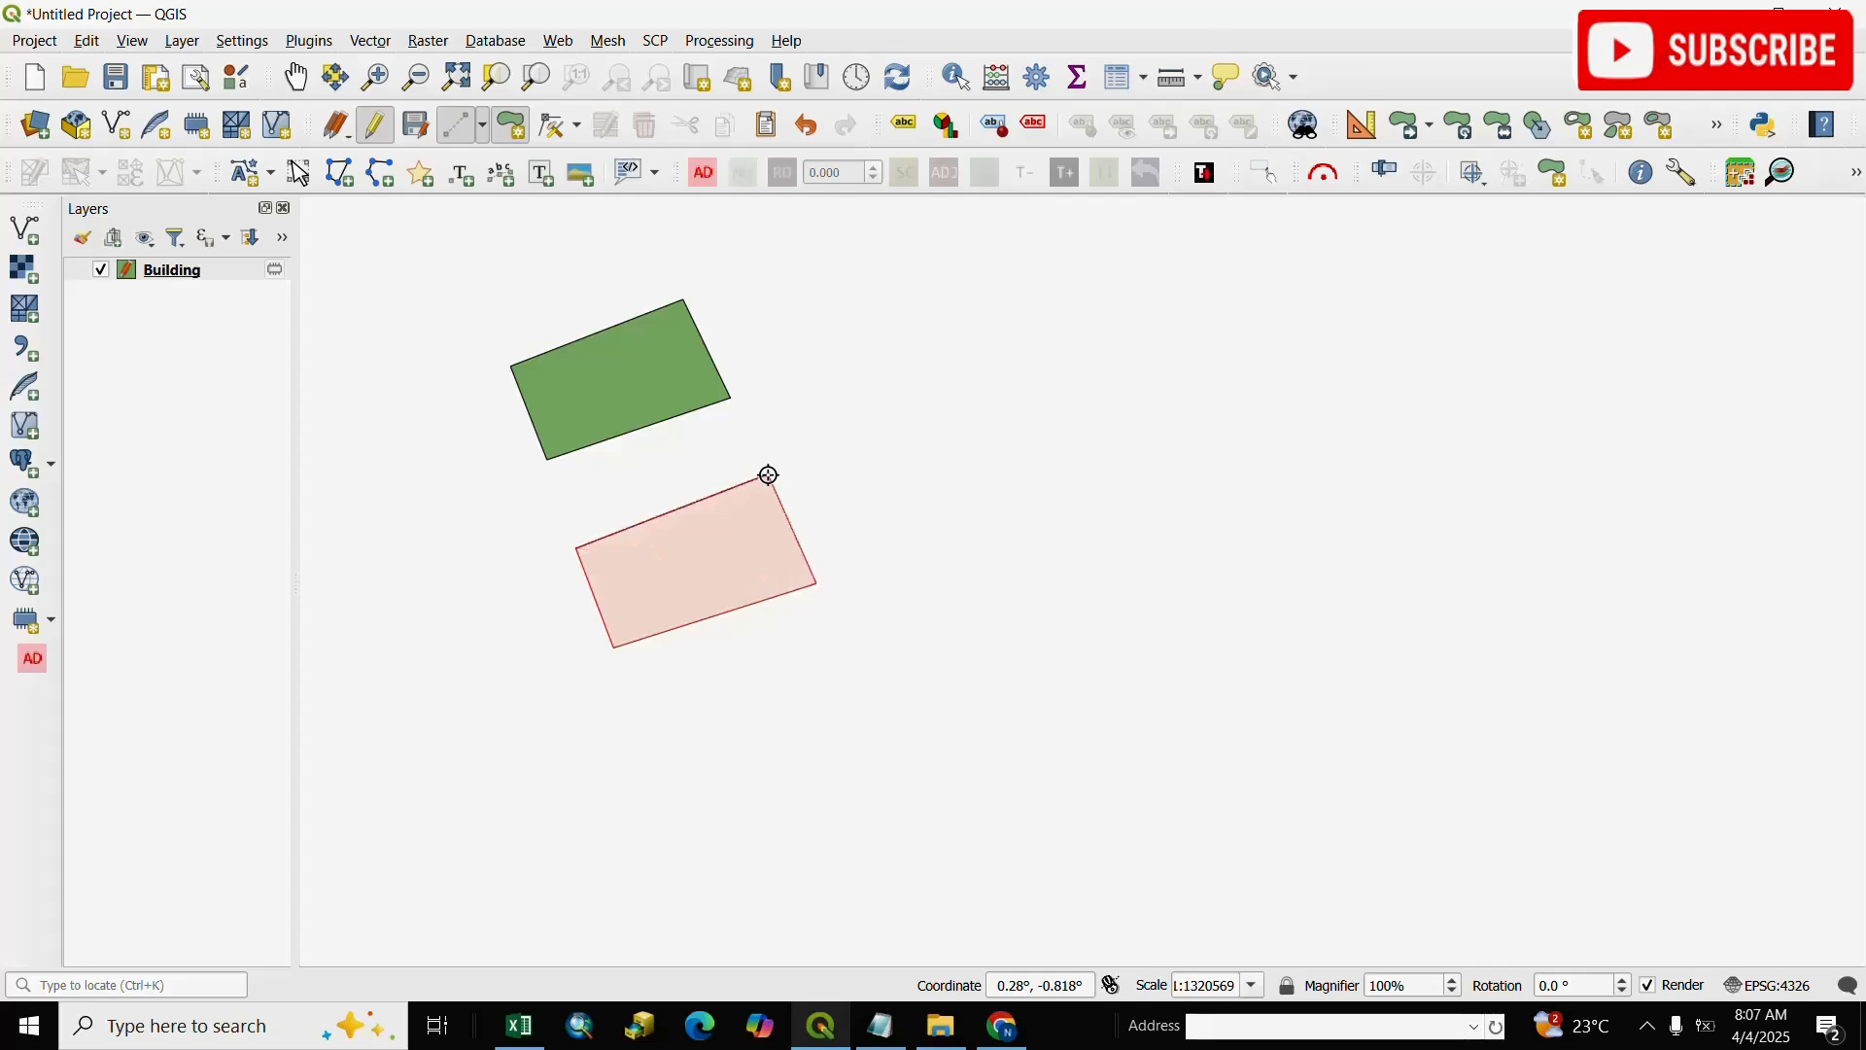
{"action": "right_click", "coordinate": [768, 475]}
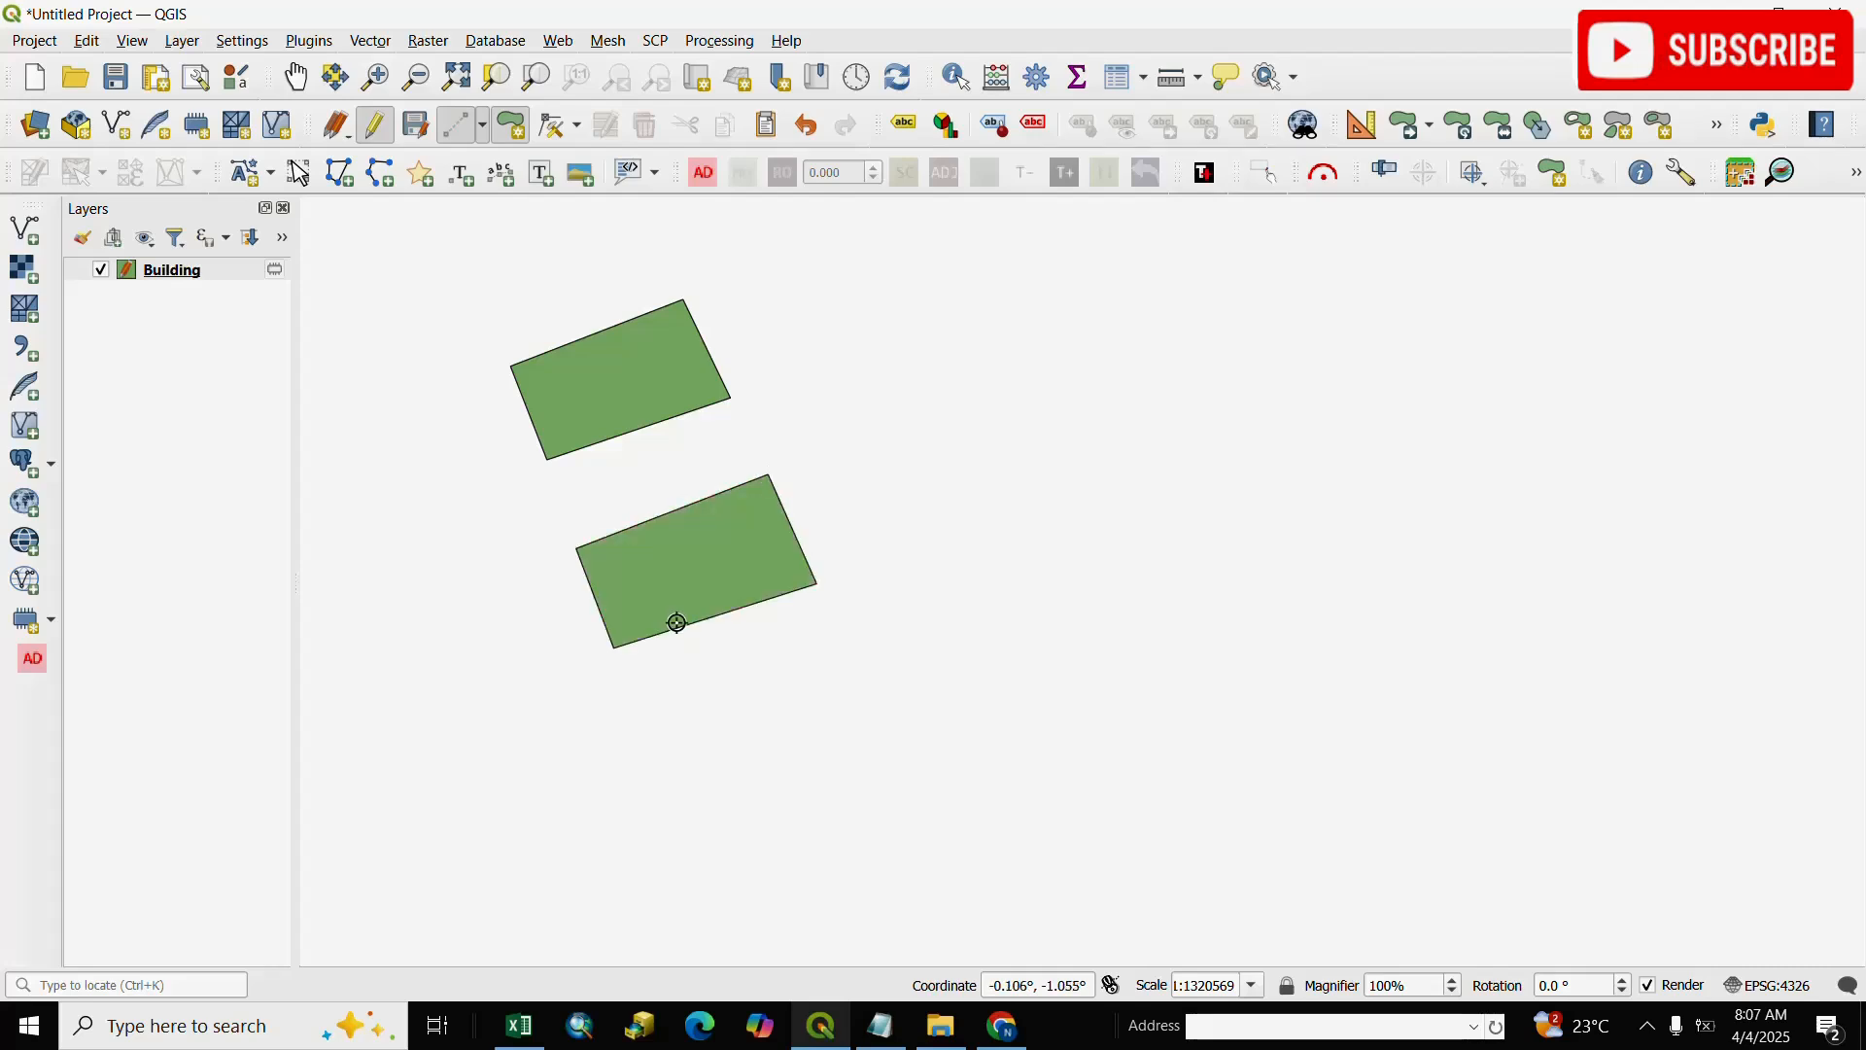
Review the Building layer's attribute table, close it, identify the lower polygon on the map, and close the results
{"action": "left_click", "coordinate": [1127, 80]}
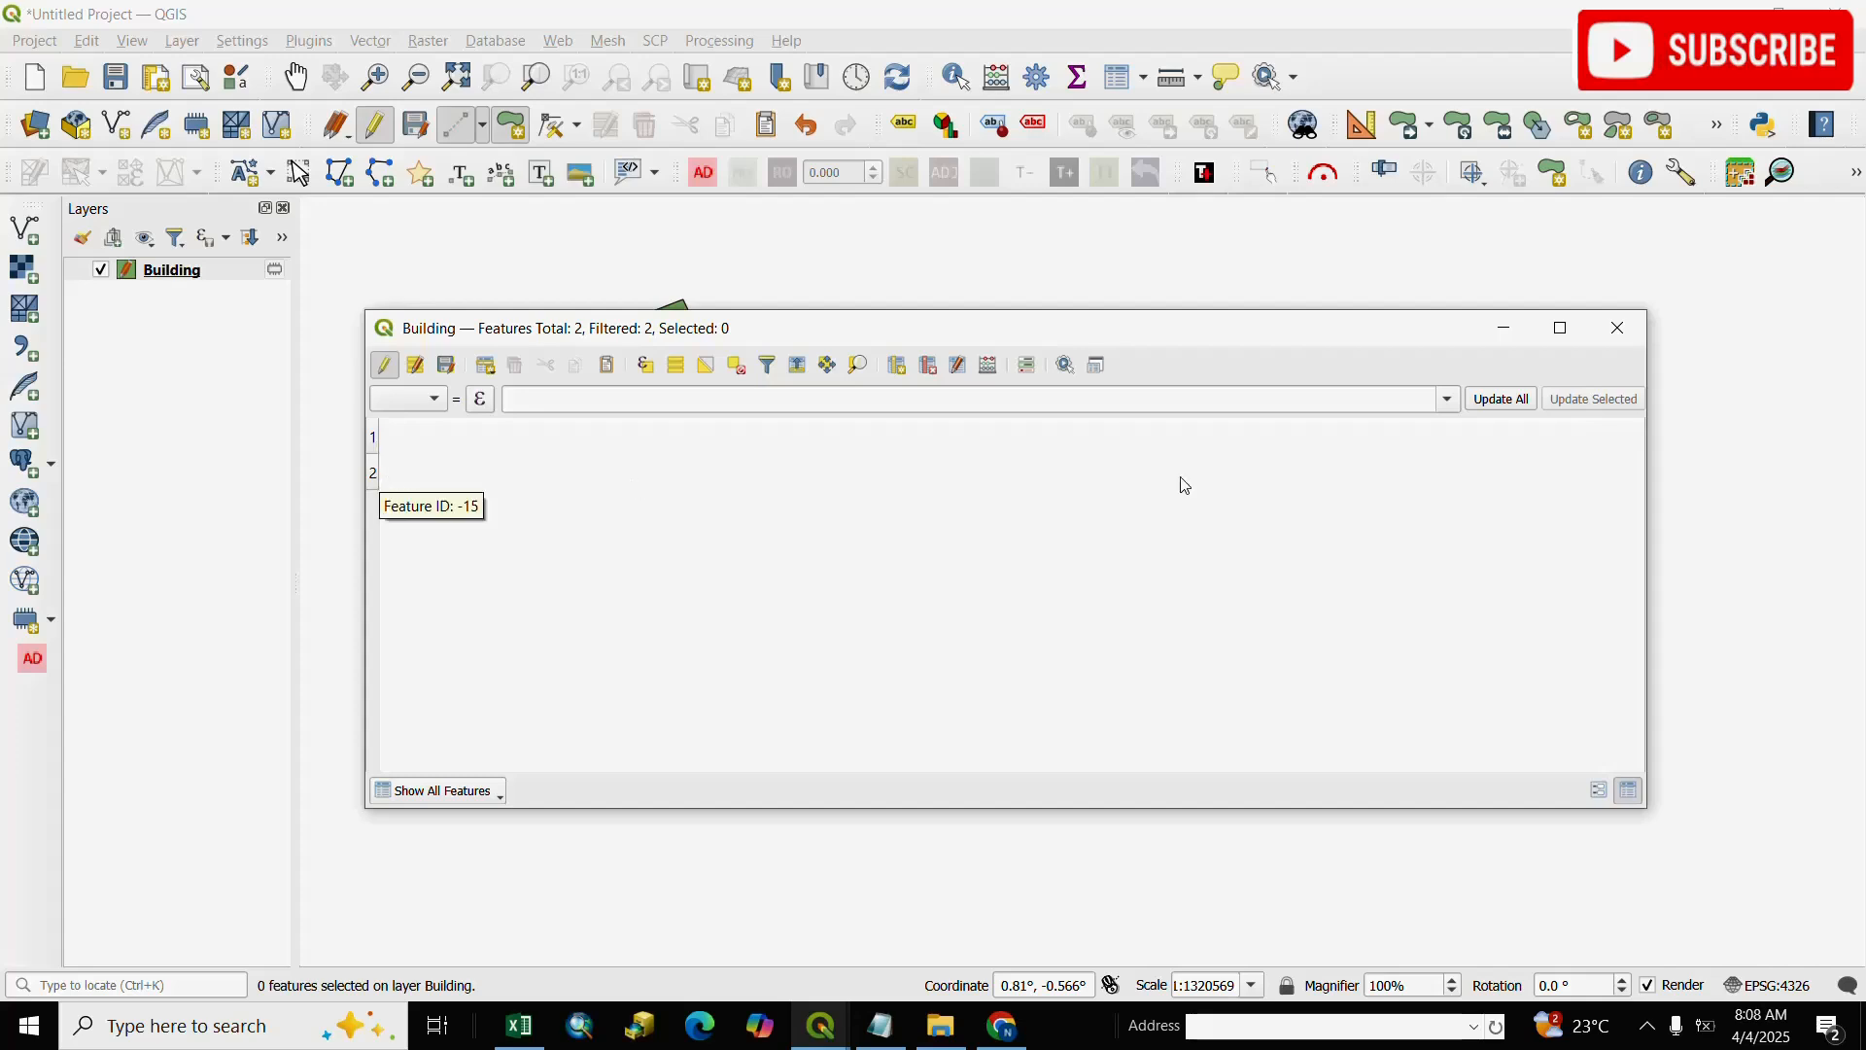
{"action": "left_click", "coordinate": [1618, 328]}
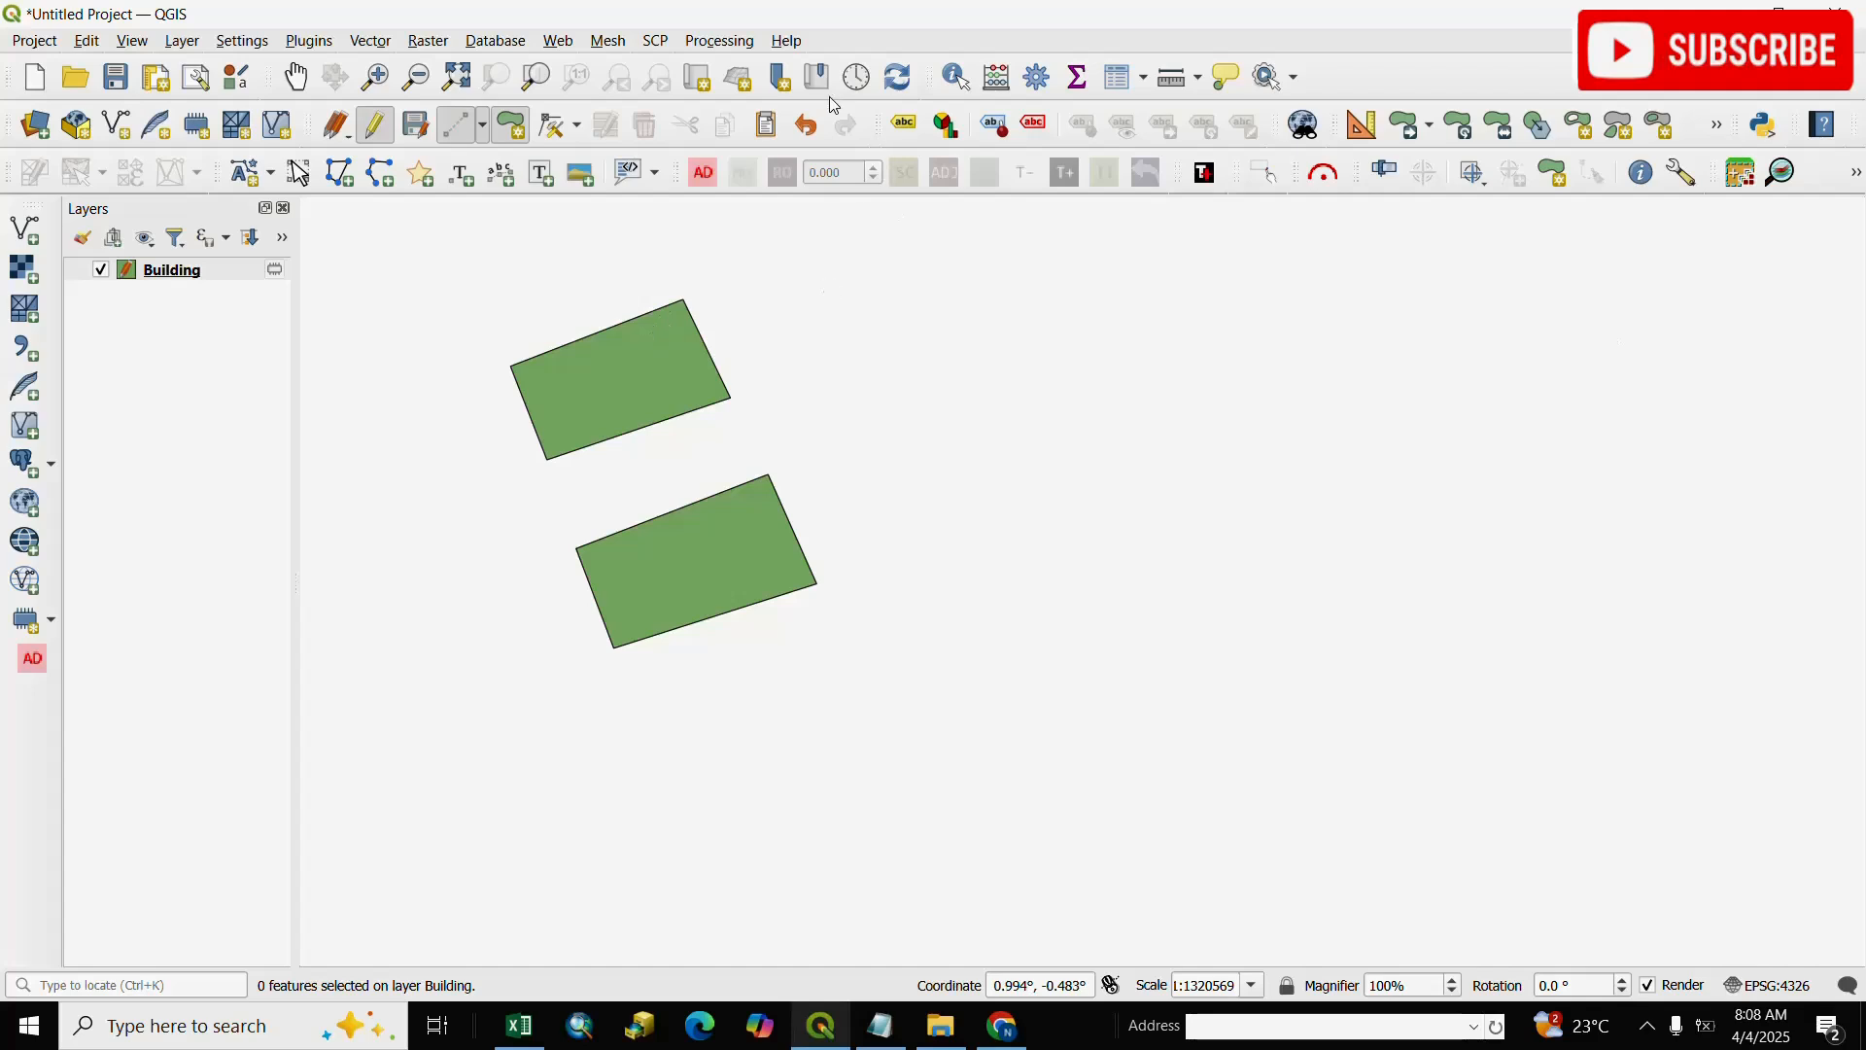
{"action": "left_click", "coordinate": [957, 78]}
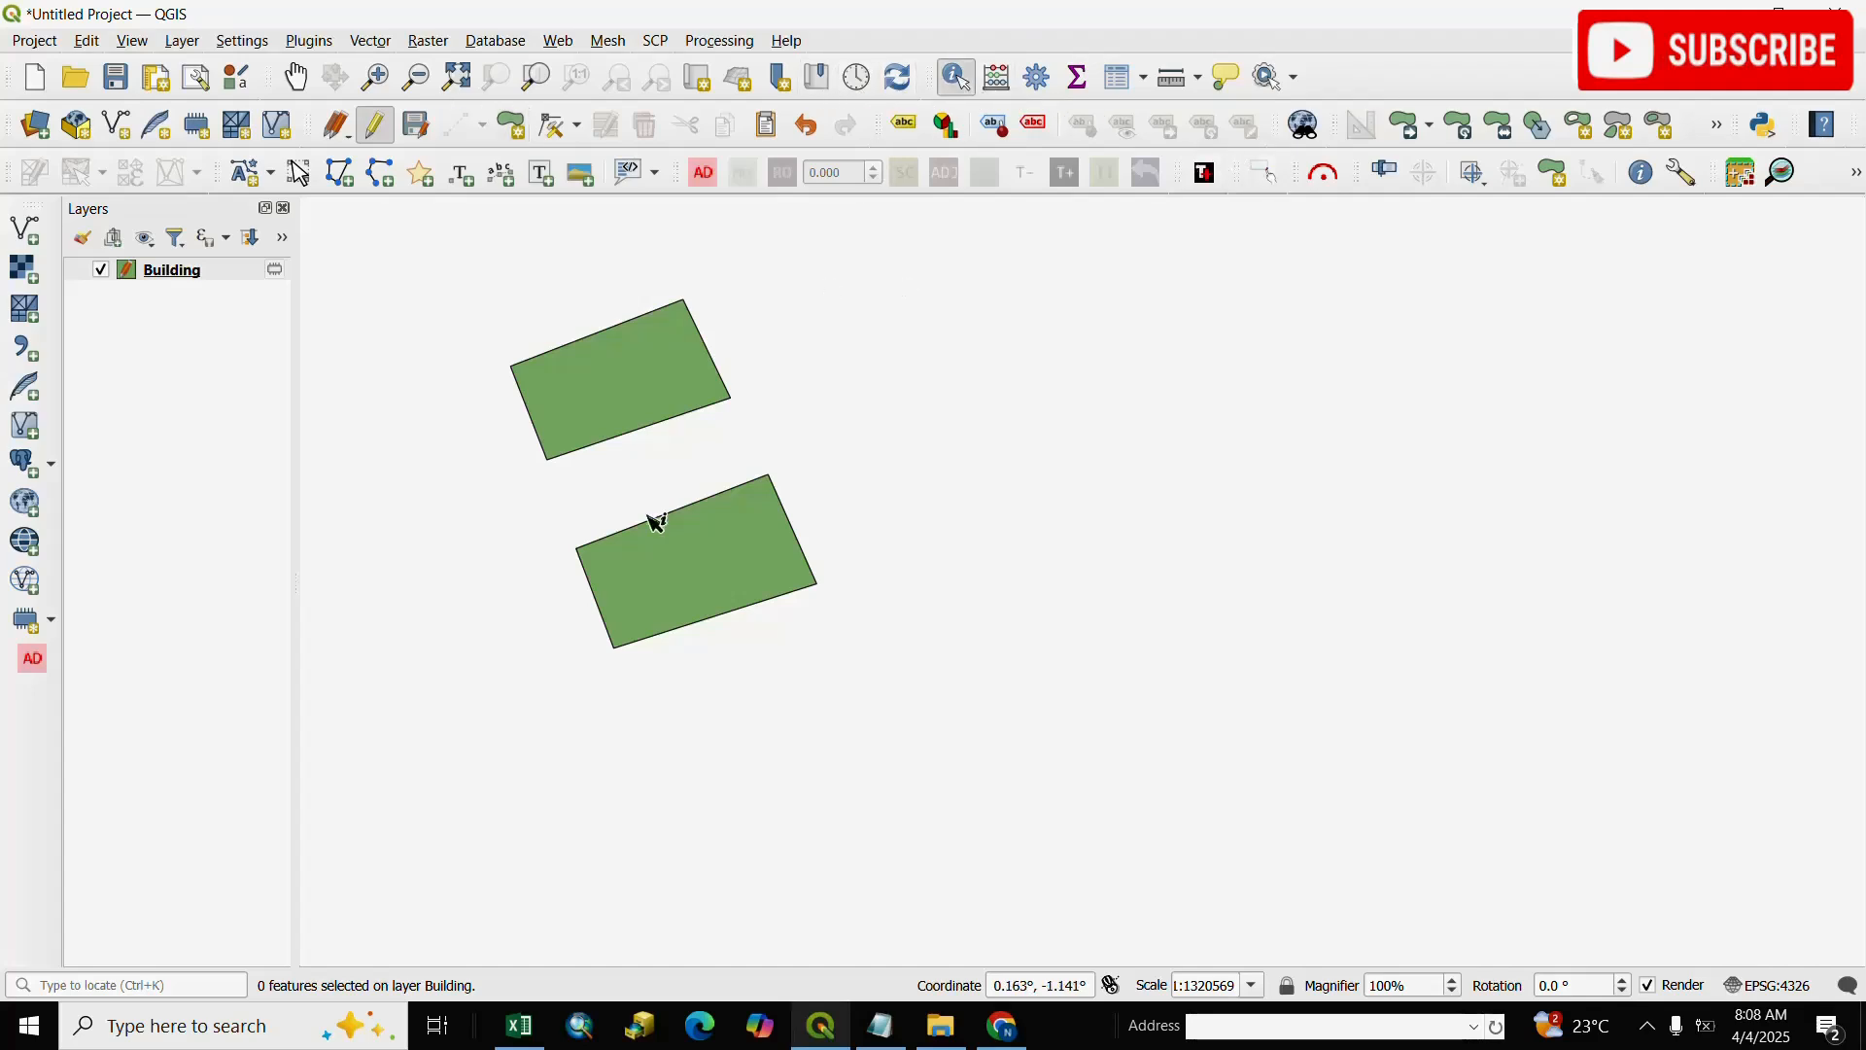
{"action": "left_click", "coordinate": [697, 567]}
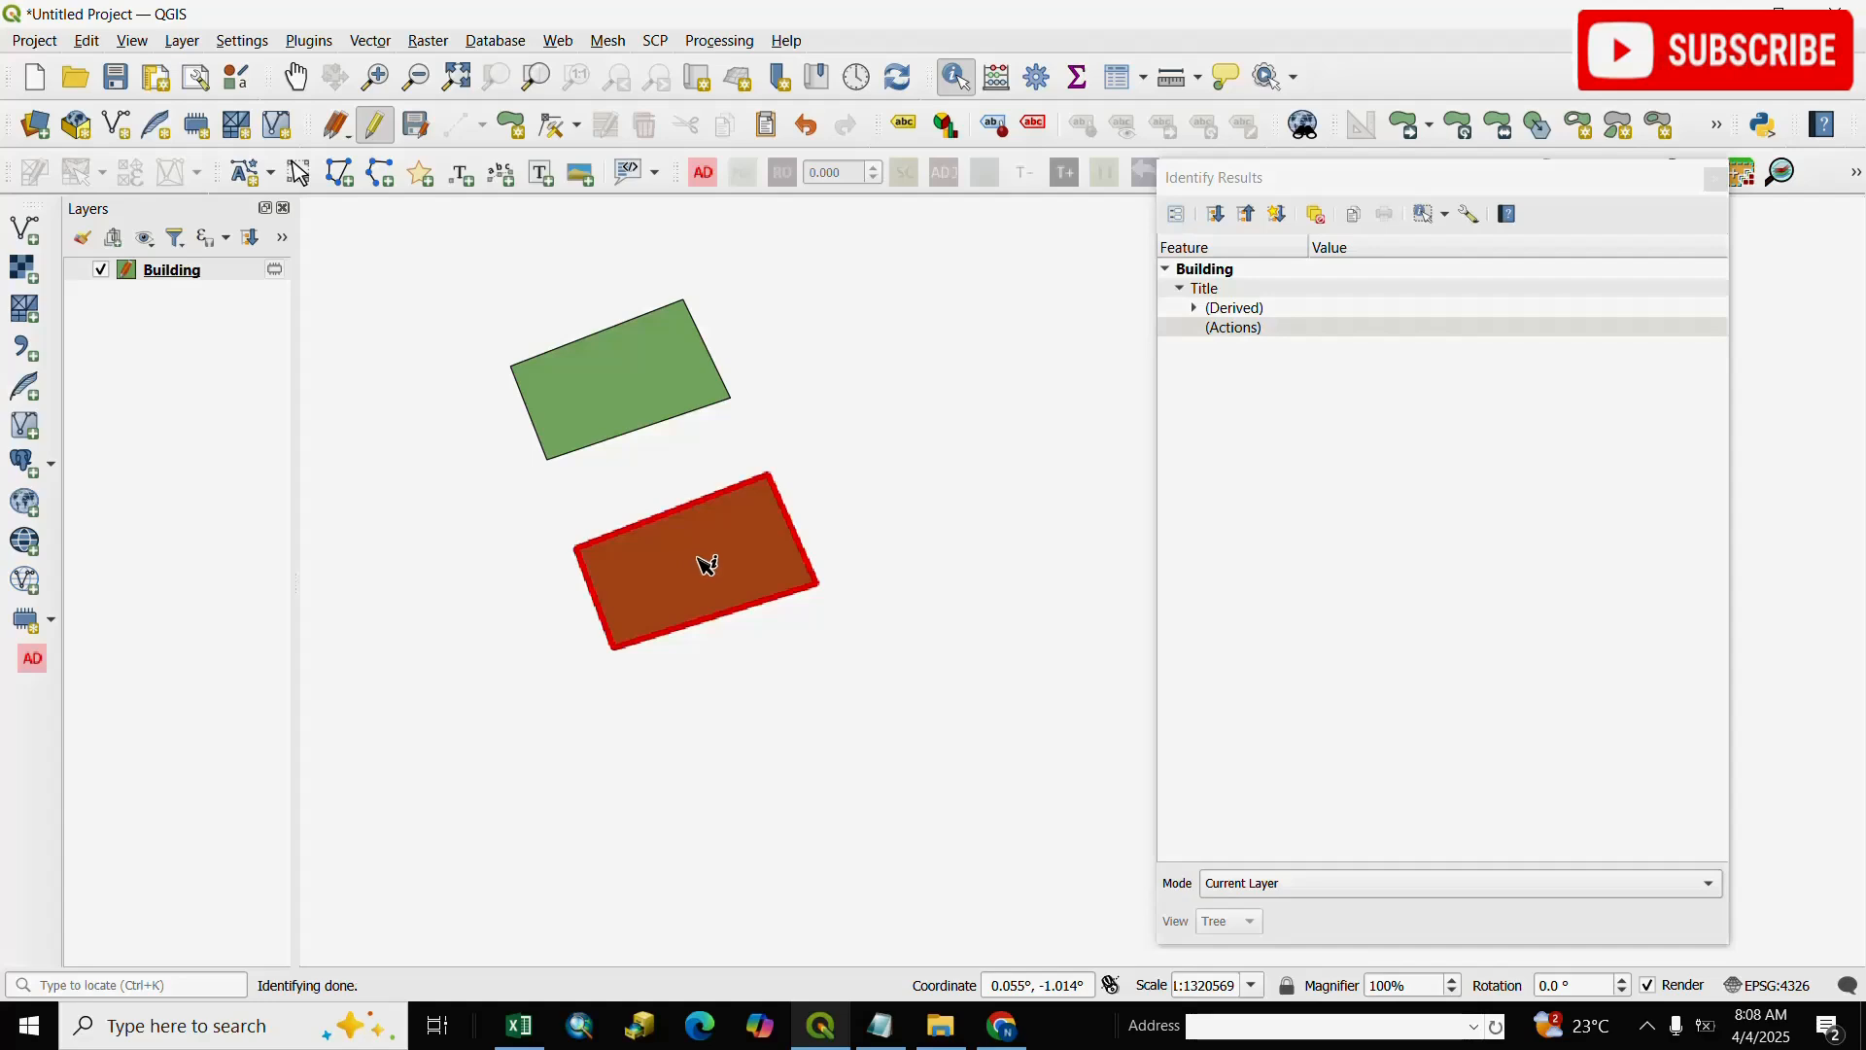
{"action": "left_click", "coordinate": [1716, 178]}
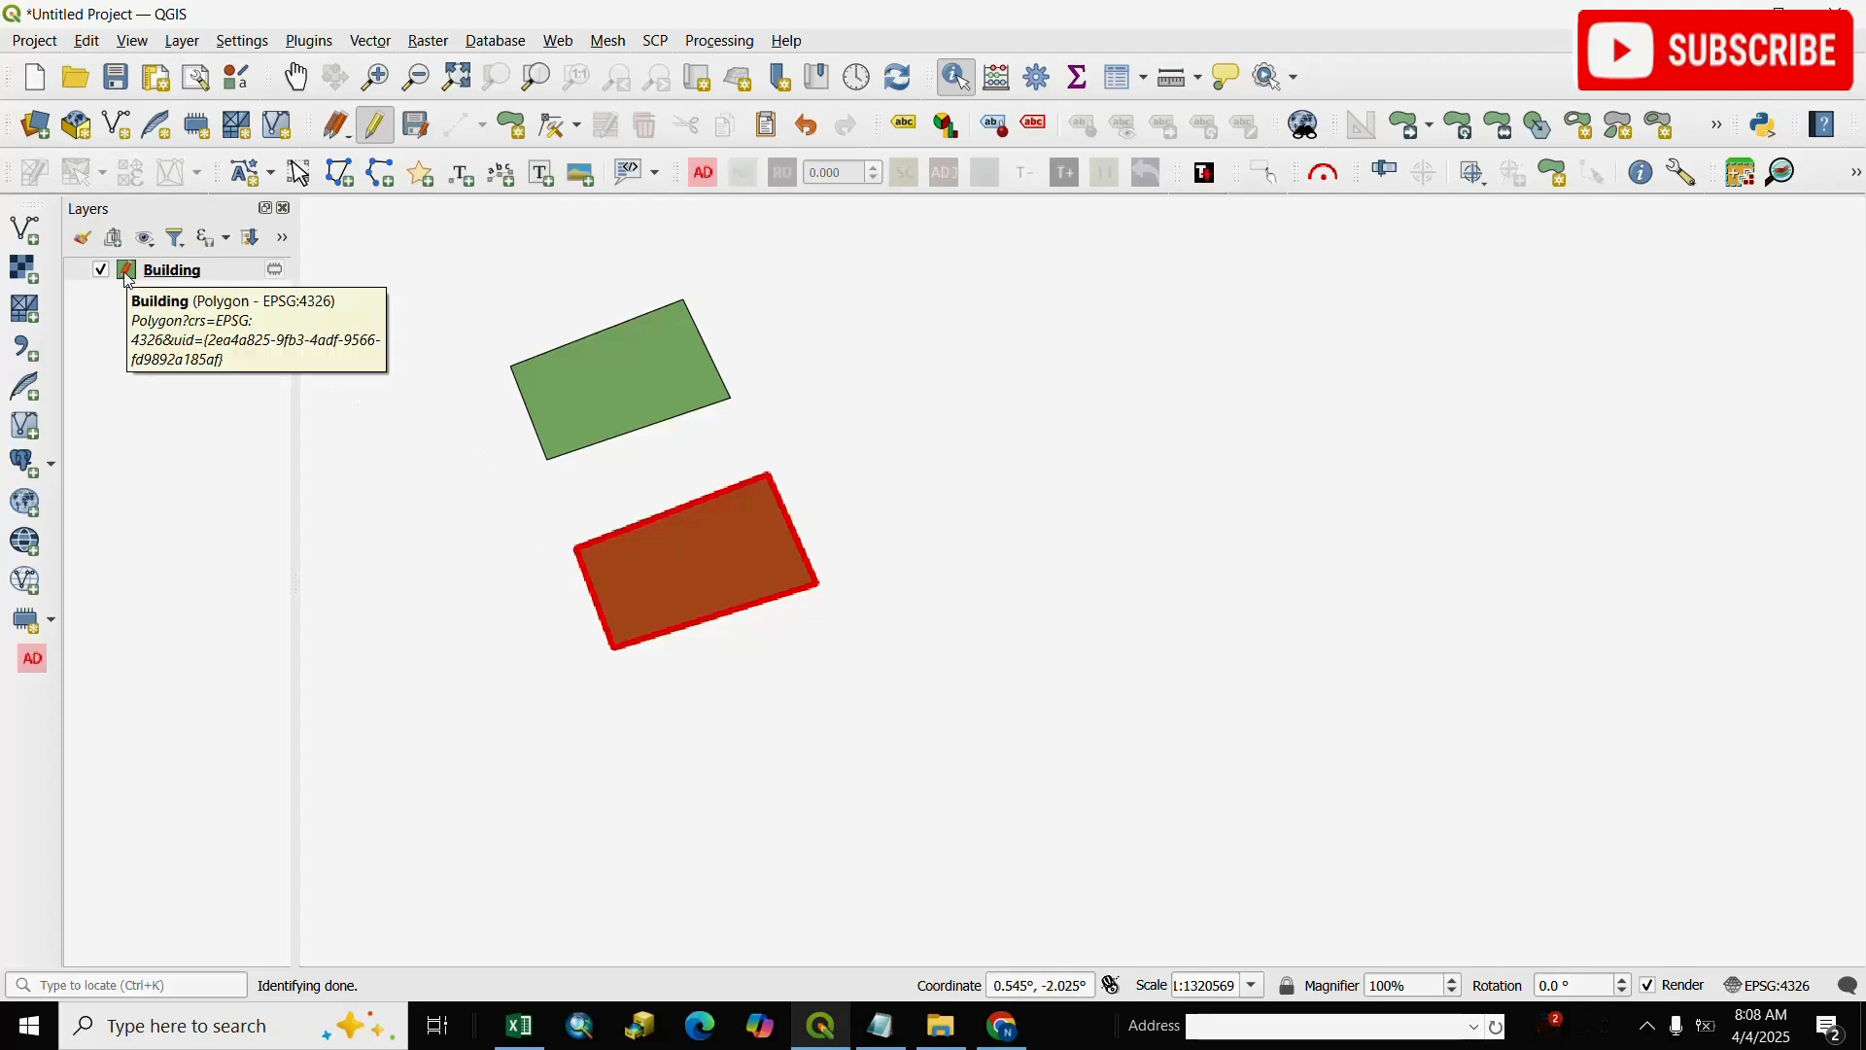
Set the Building layer's symbology to the outline blue preset and apply it
{"action": "right_click", "coordinate": [127, 278]}
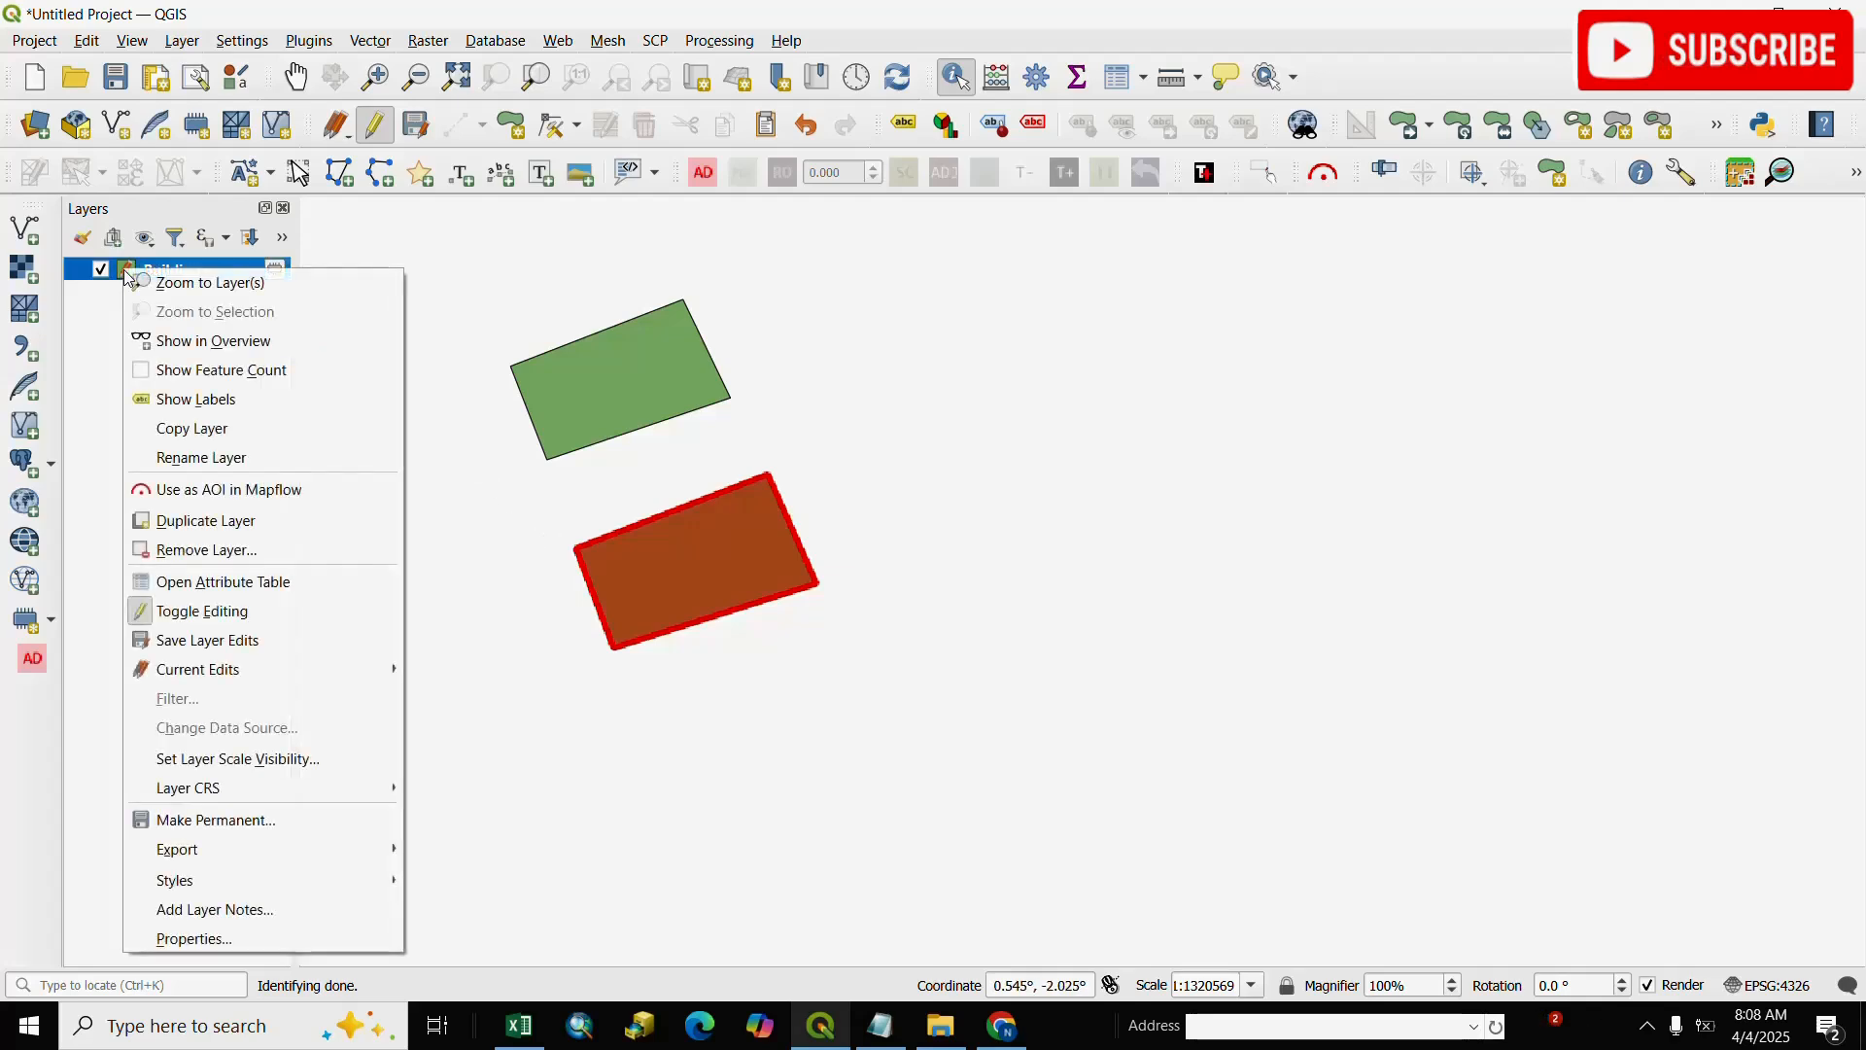
{"action": "left_click", "coordinate": [193, 938]}
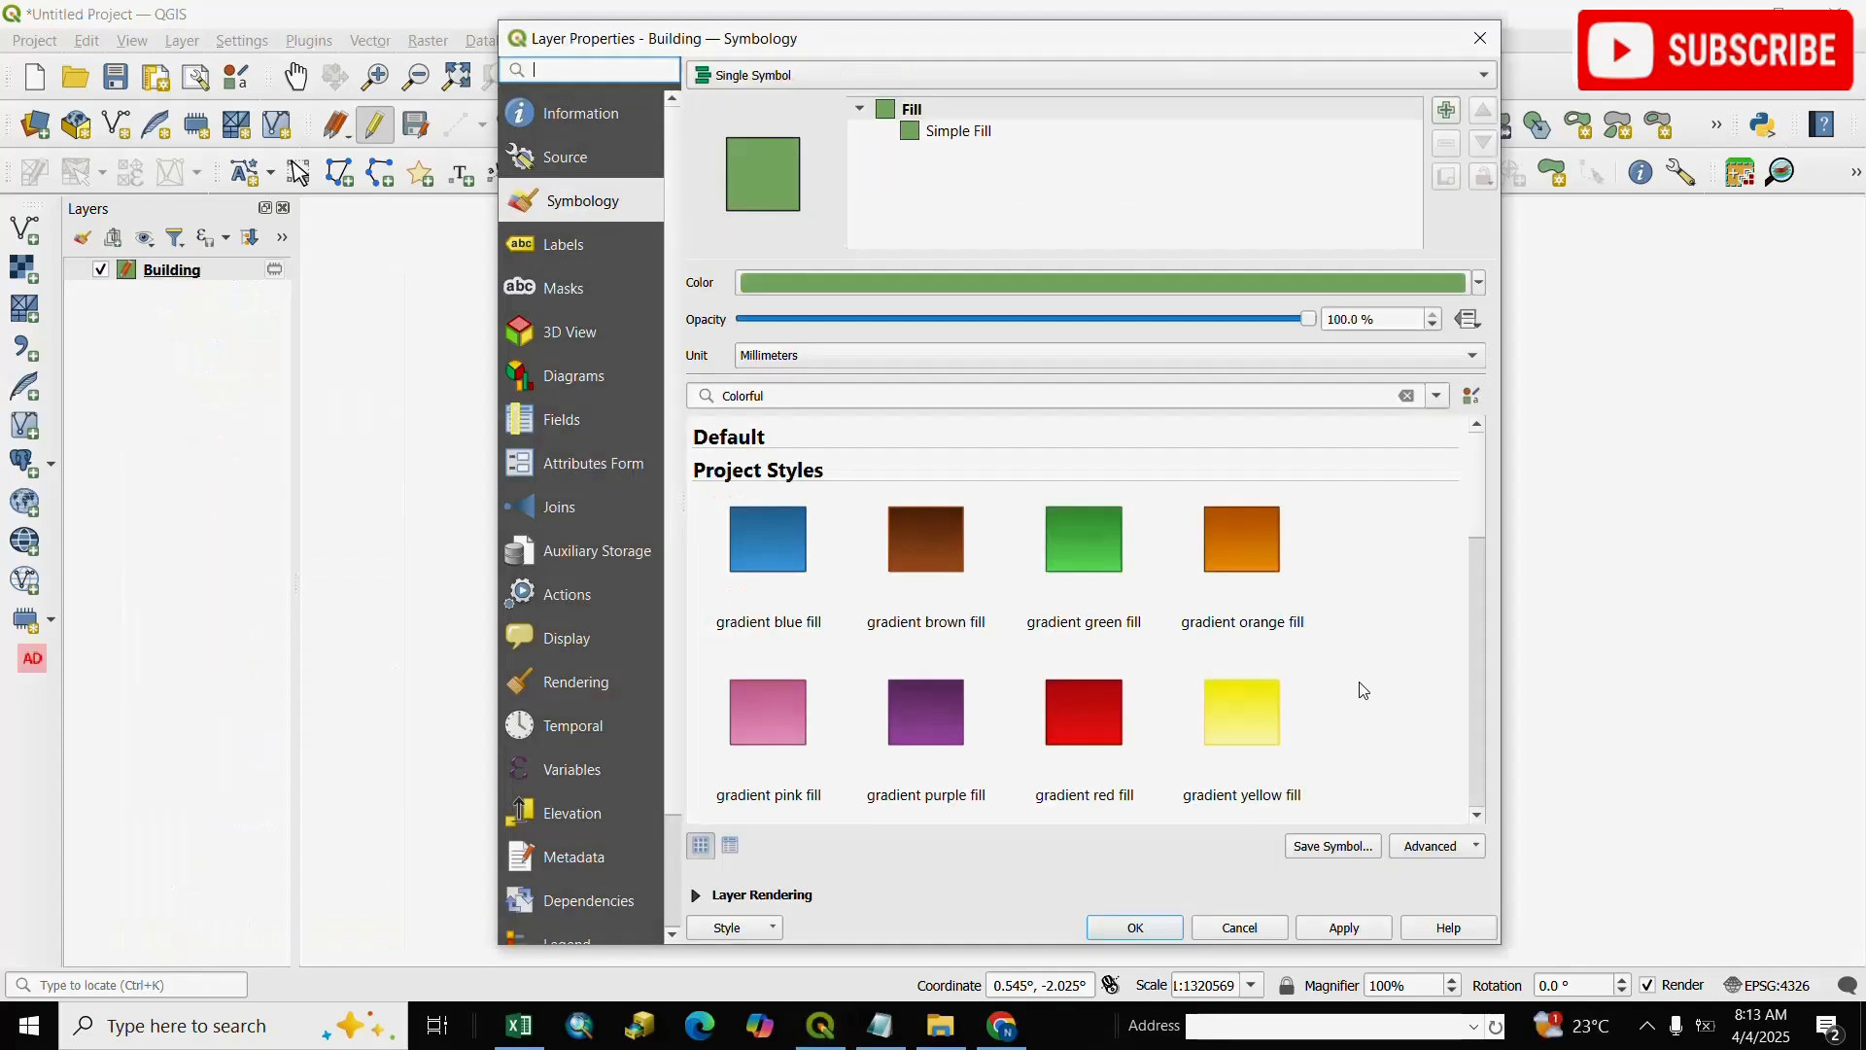
{"action": "left_click", "coordinate": [1076, 706]}
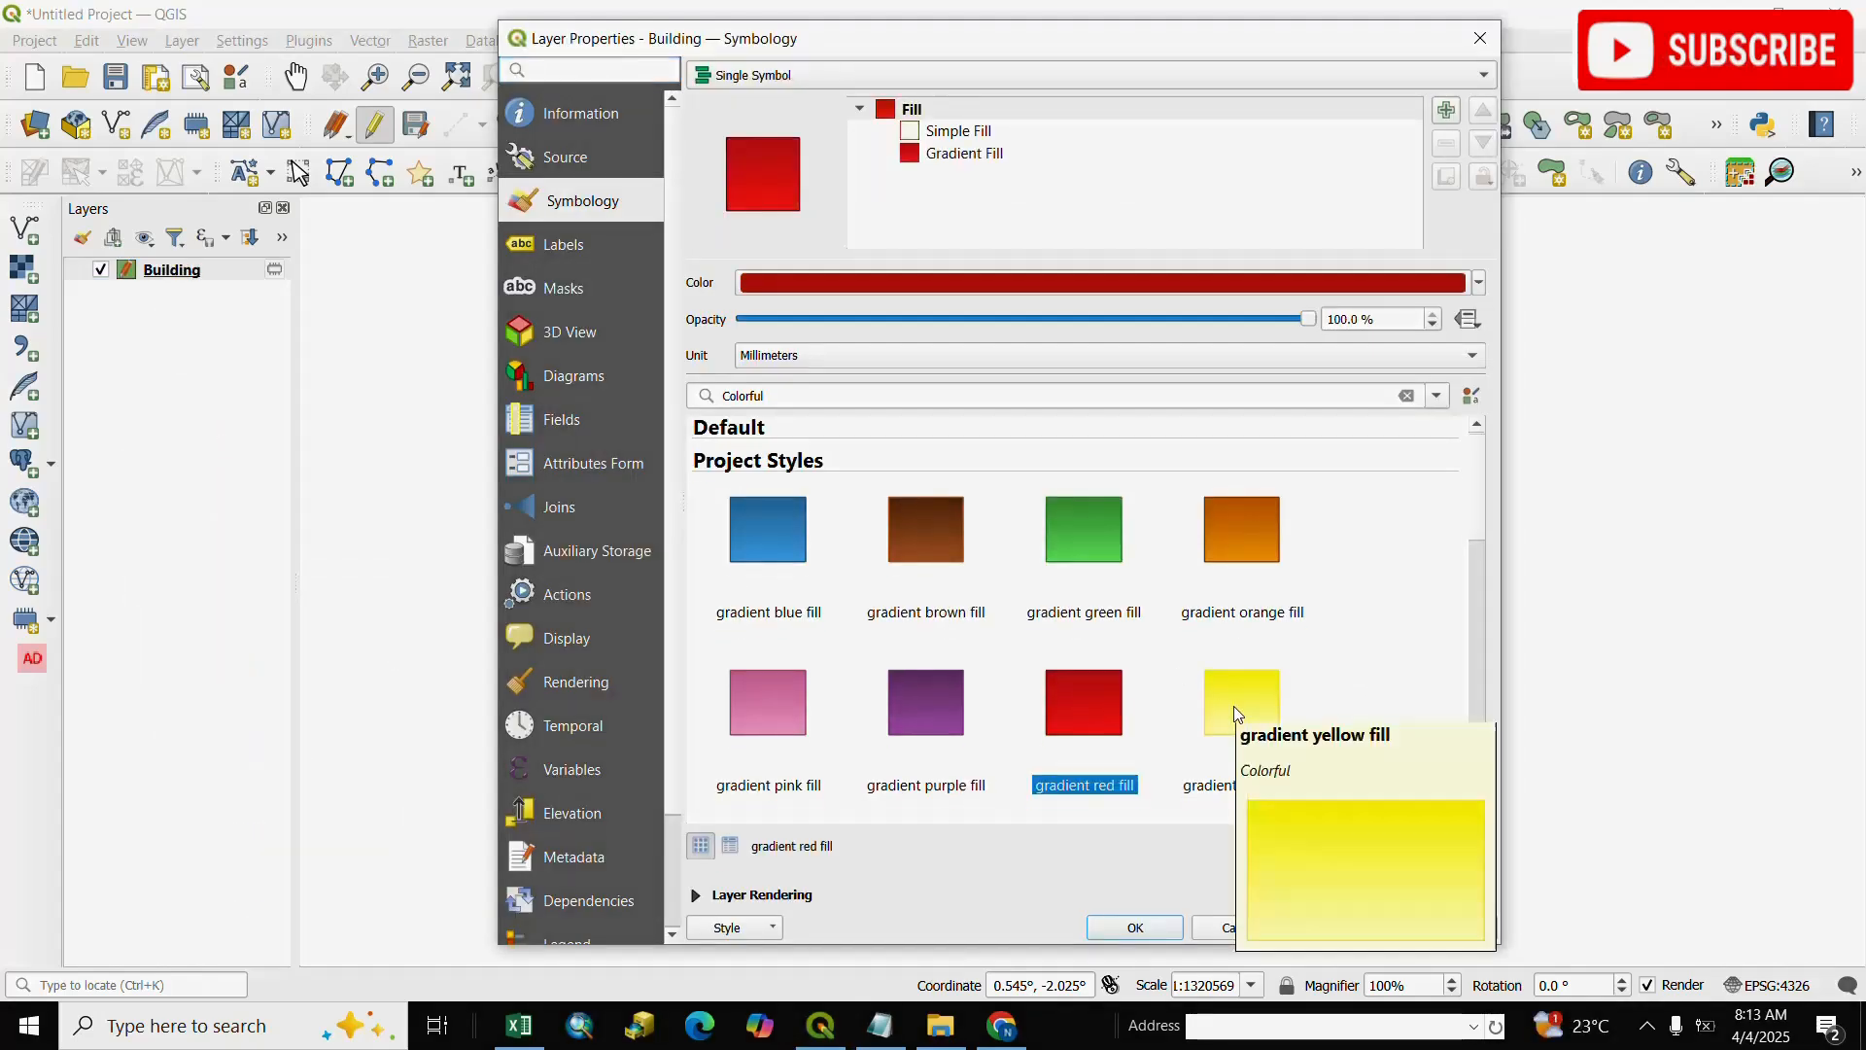
{"action": "scroll", "coordinate": [1233, 706], "scroll_direction": "down", "scroll_amount": 3}
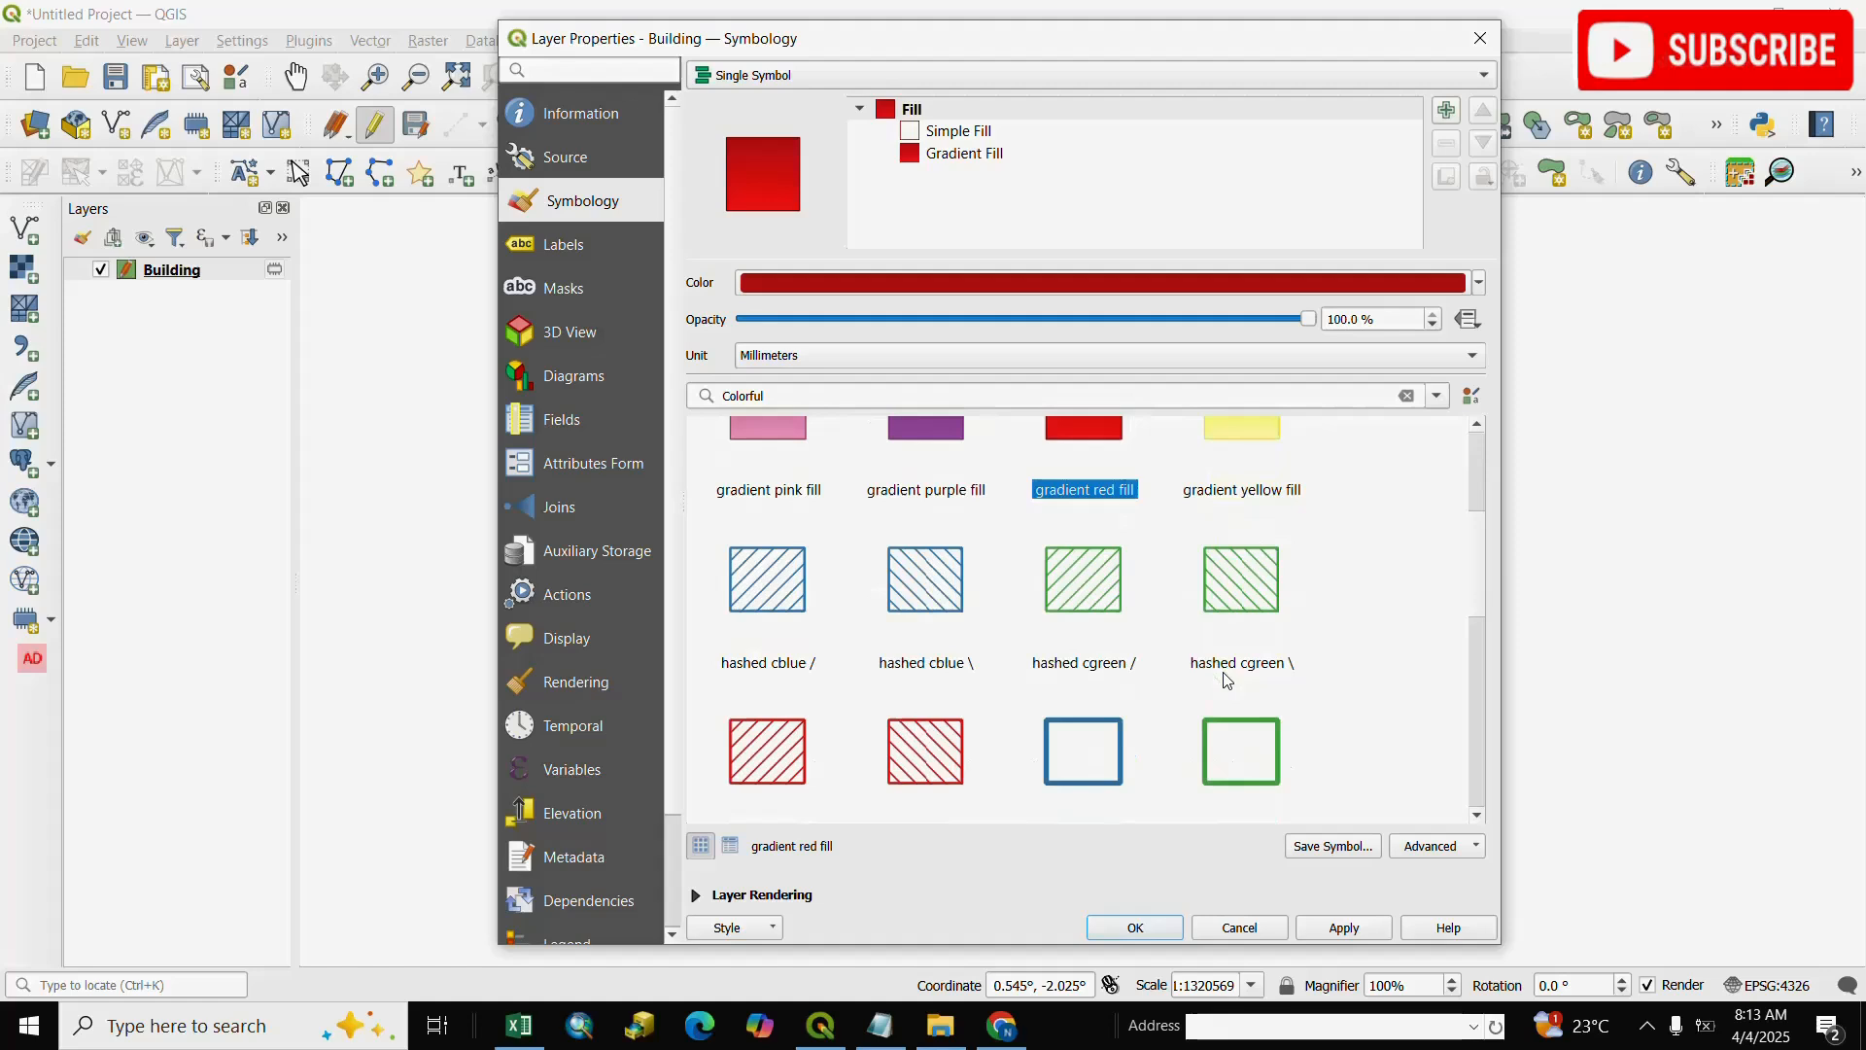
{"action": "left_click", "coordinate": [1102, 758]}
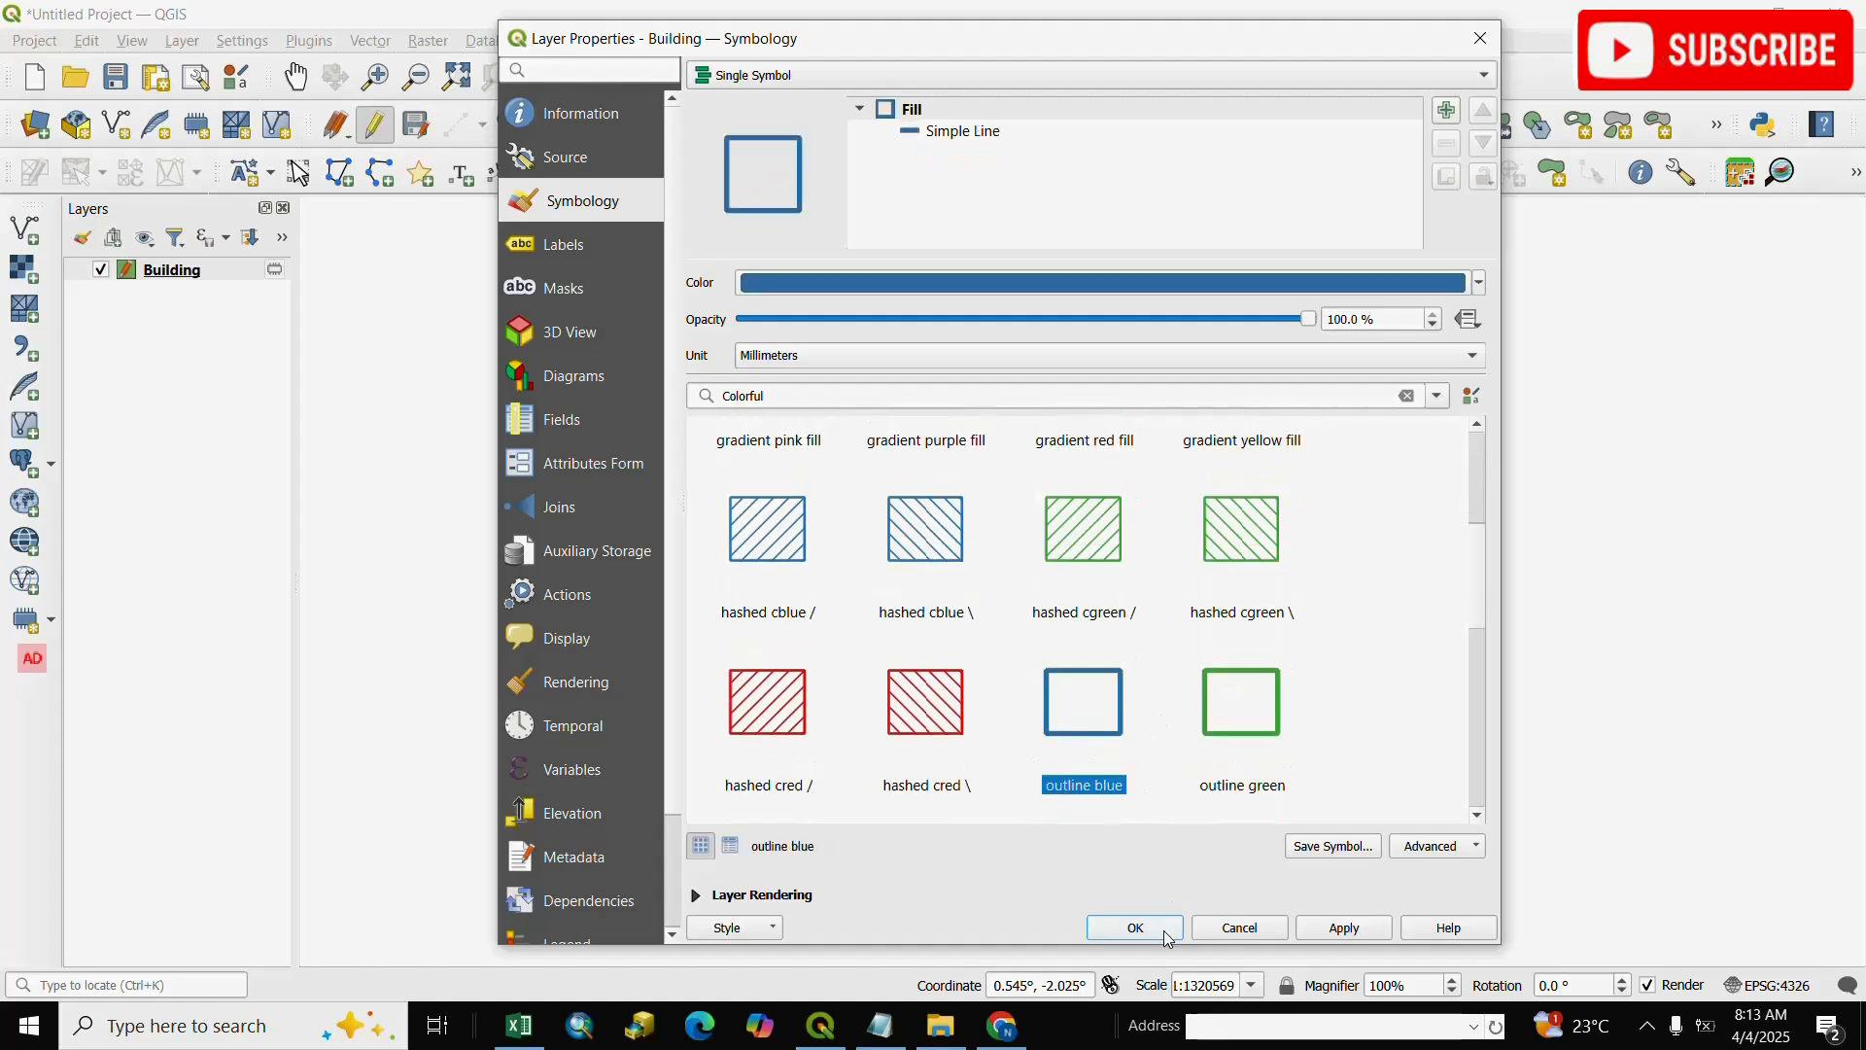
{"action": "left_click", "coordinate": [1137, 928]}
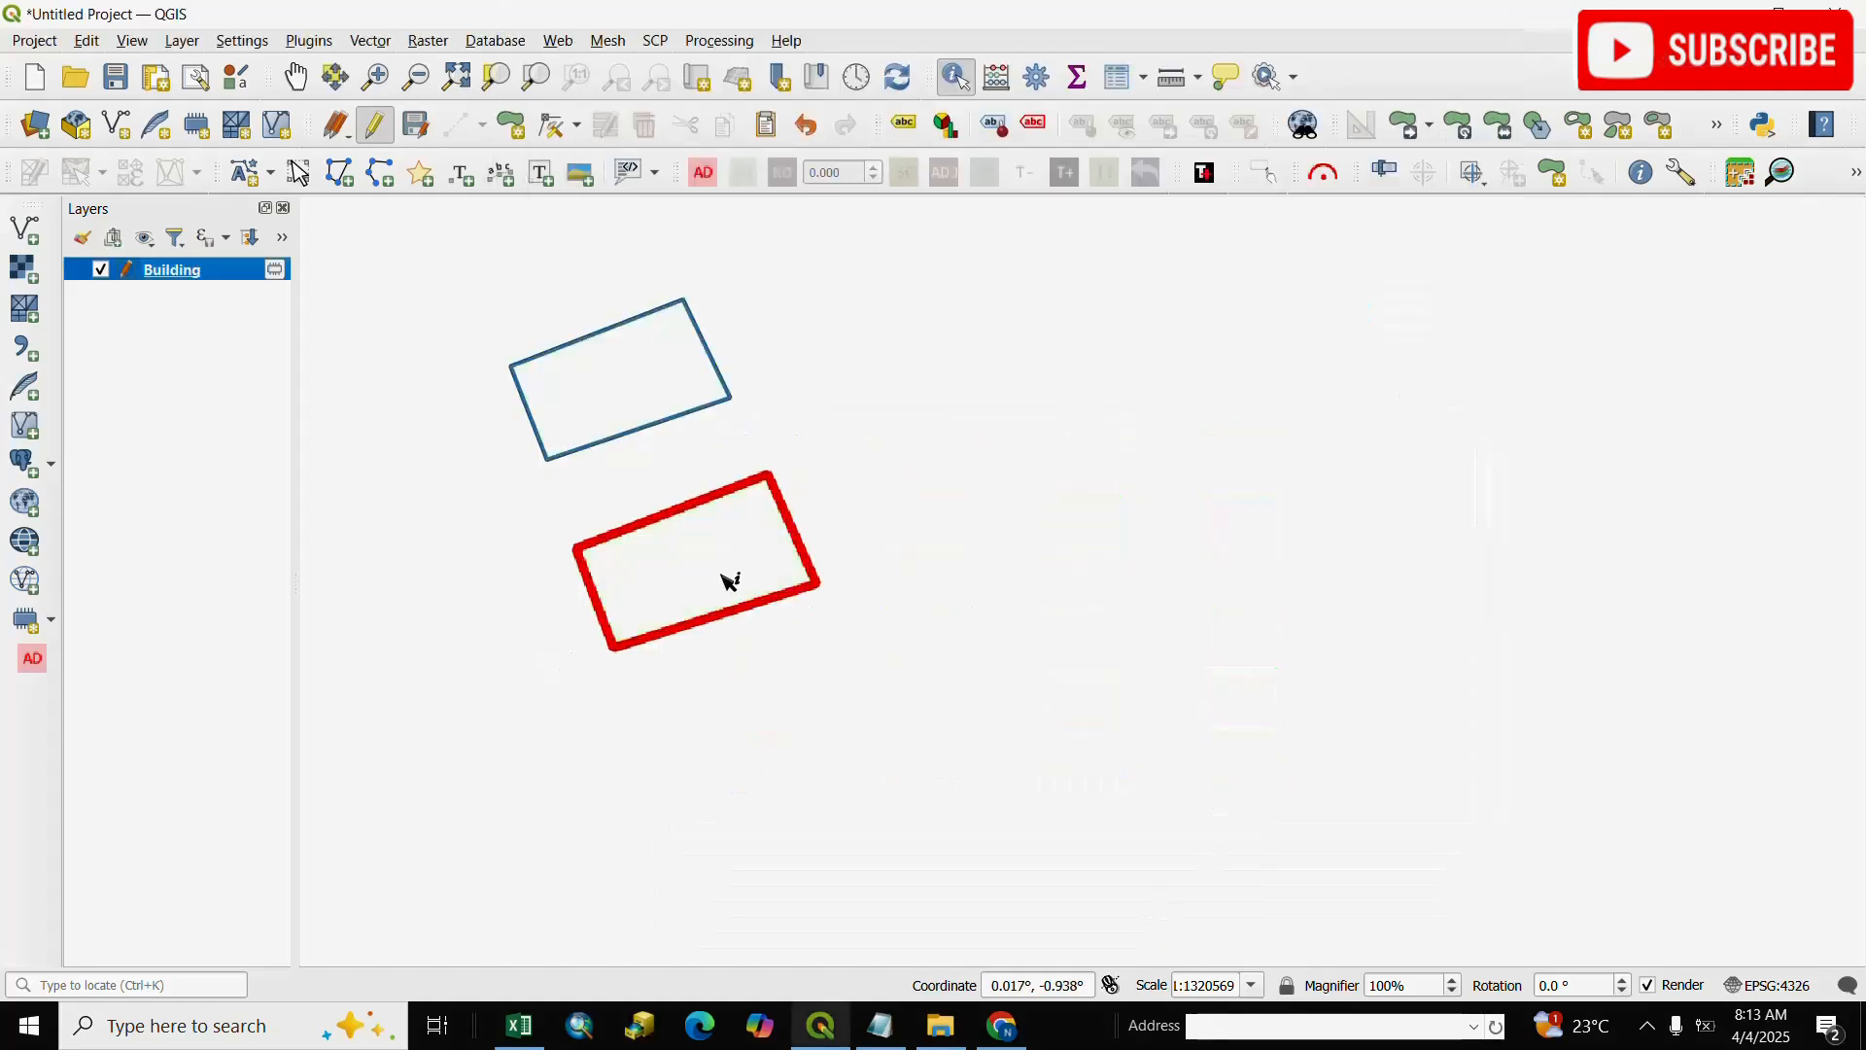